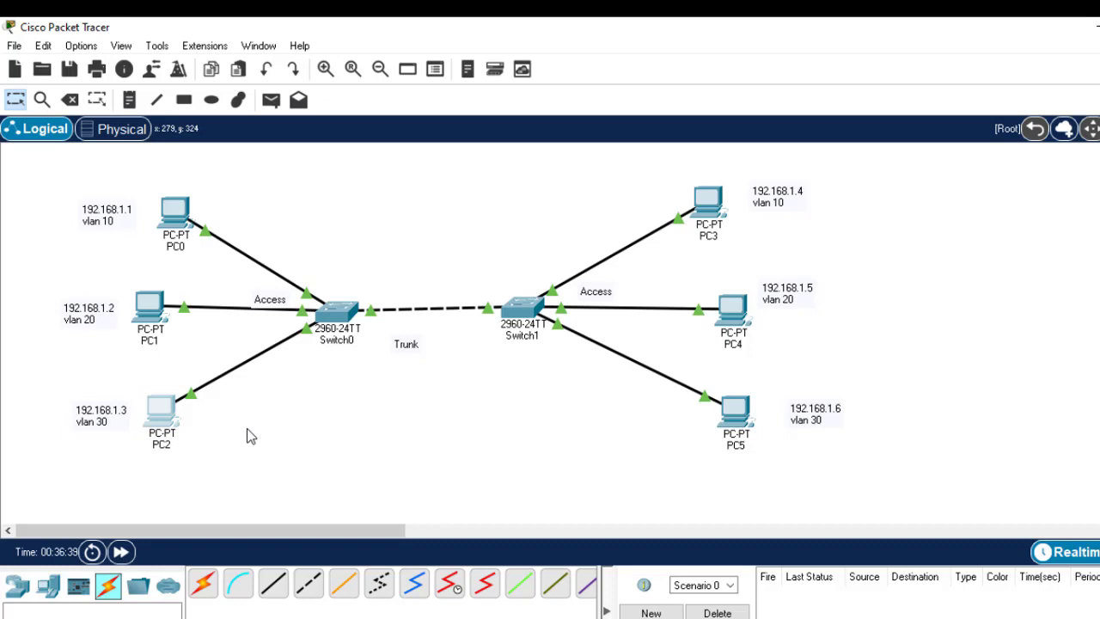
Check PC0's IPv4 address and subnet mask in its IP configuration.
{"action": "left_click", "coordinate": [172, 212]}
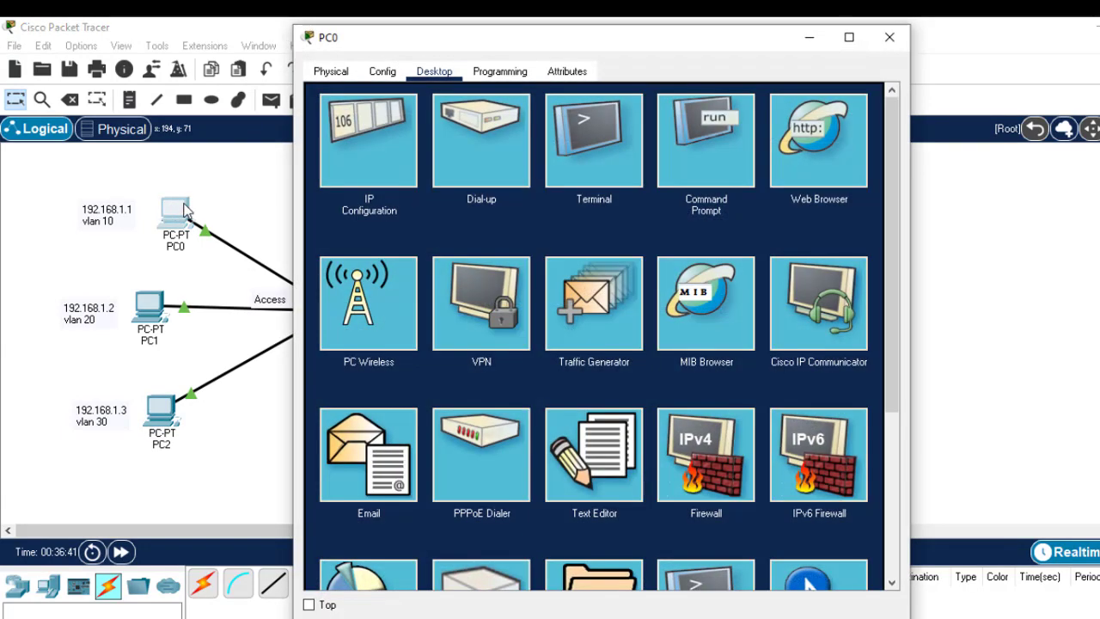
{"action": "left_click", "coordinate": [377, 142]}
{"action": "left_click", "coordinate": [562, 192]}
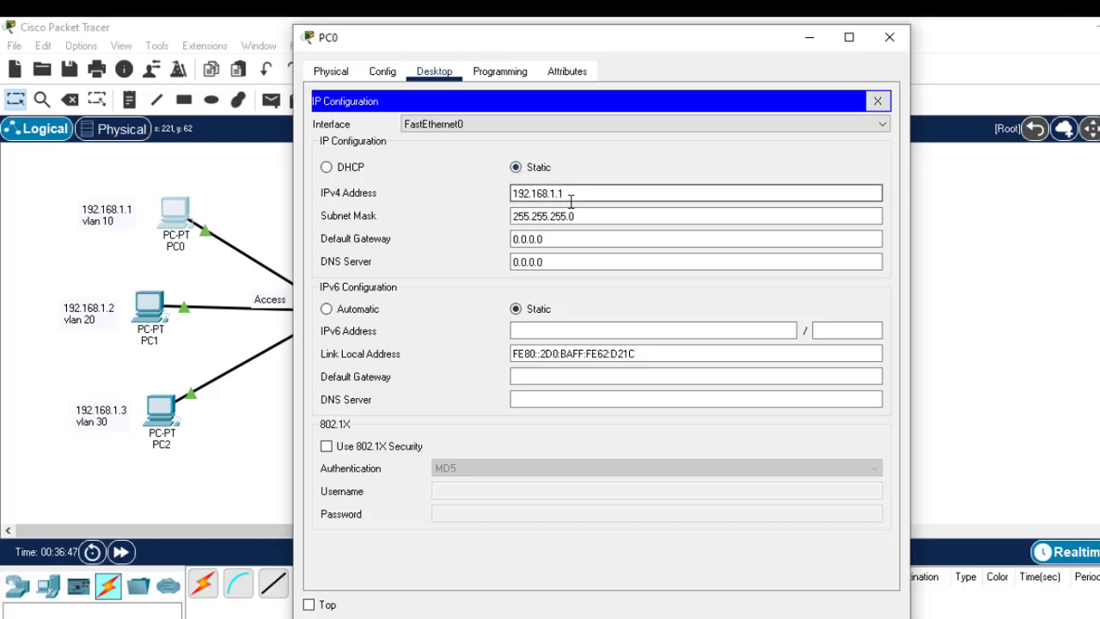
{"action": "left_click", "coordinate": [892, 38]}
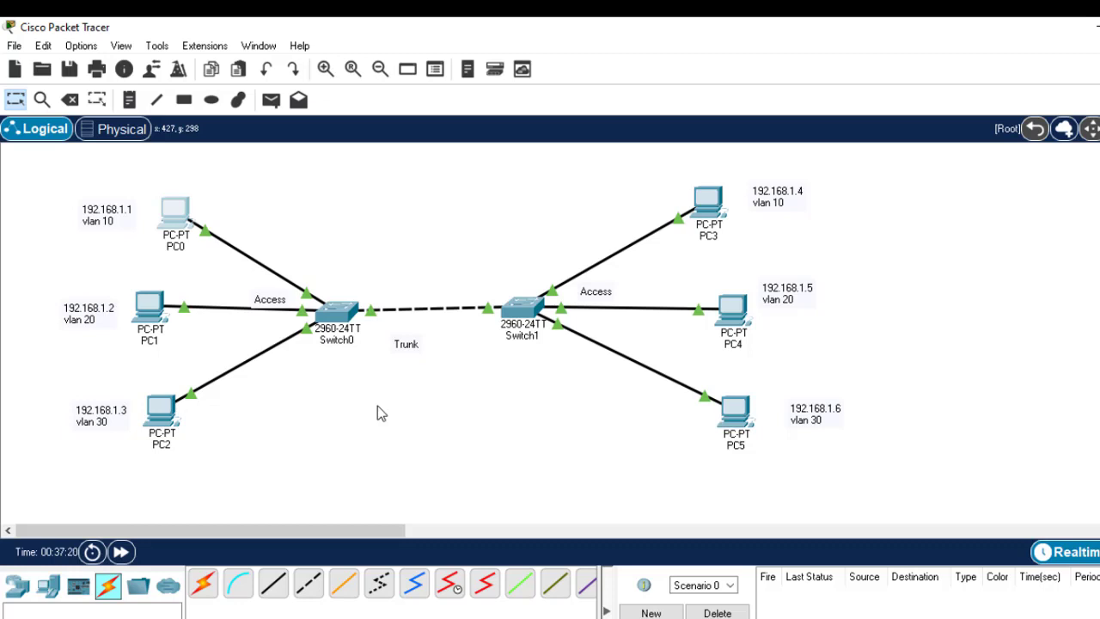
Open Switch0's command line and enter global configuration mode with en and config t.
{"action": "left_click", "coordinate": [344, 307]}
{"action": "left_click", "coordinate": [484, 459]}
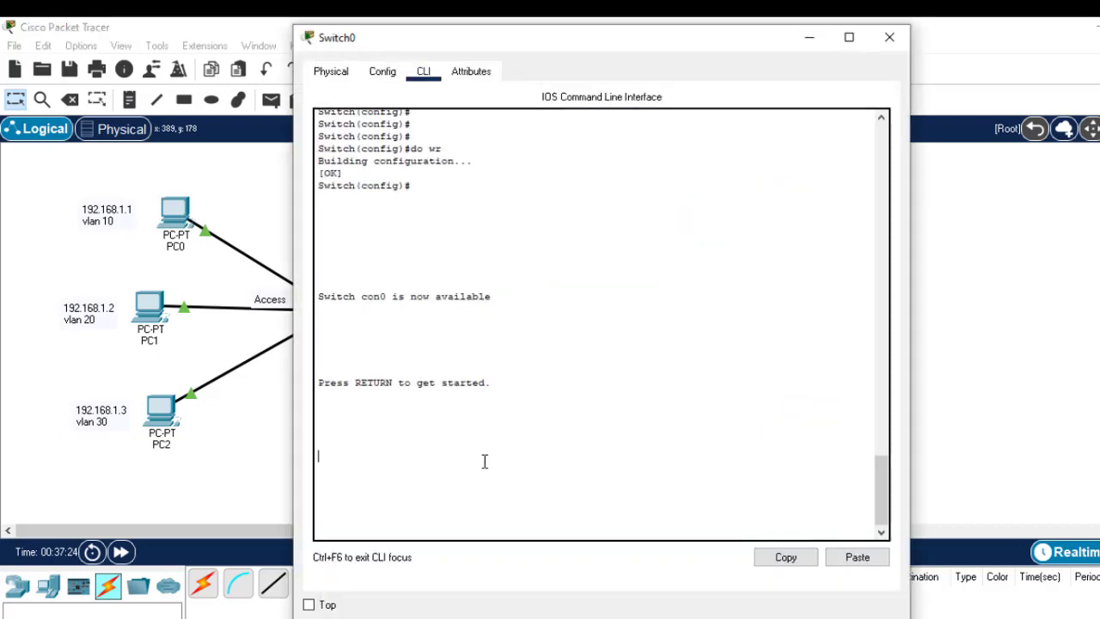
{"action": "key", "text": "Return"}
{"action": "key", "text": "Return"}
{"action": "key", "text": "Return"}
{"action": "key", "text": "Return"}
{"action": "type", "text": "en"}
{"action": "key", "text": "Return"}
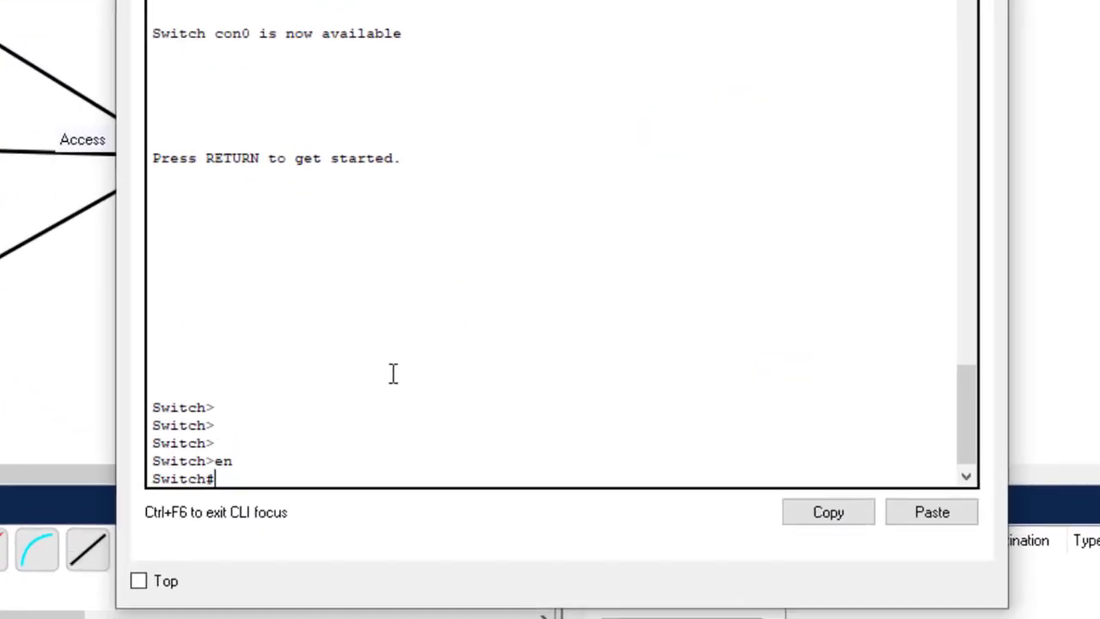
{"action": "type", "text": "config t"}
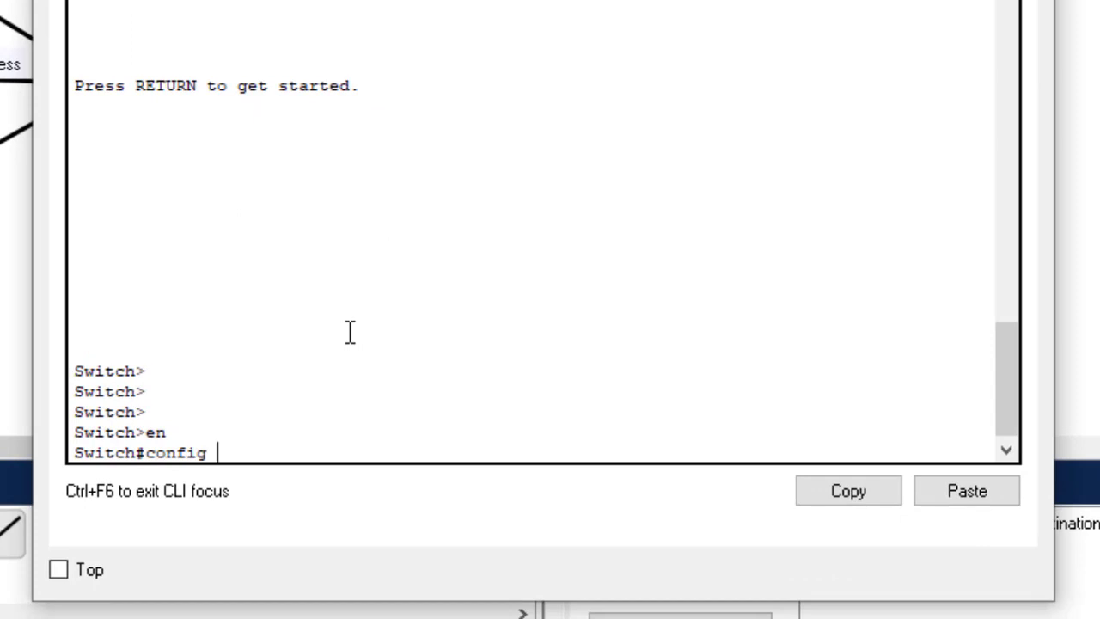
{"action": "key", "text": "Return"}
{"action": "key", "text": "Return"}
{"action": "key", "text": "Return"}
{"action": "key", "text": "Return"}
{"action": "key", "text": "Return"}
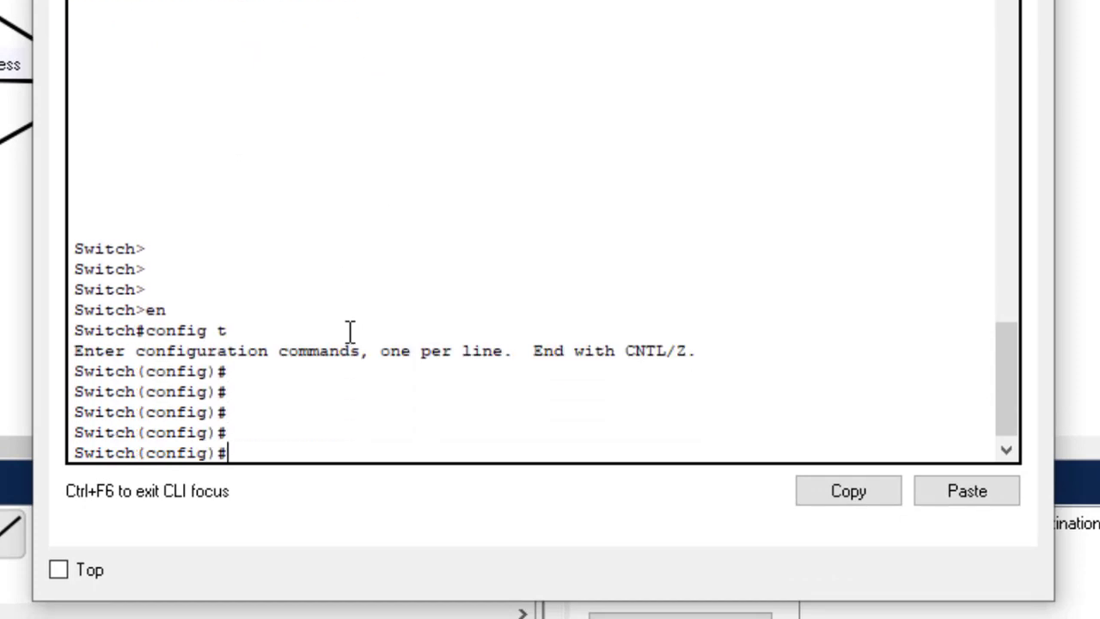
Create VLAN 10 on Switch0, name it HR, and return to global configuration mode.
{"action": "type", "text": "vlan 10"}
{"action": "key", "text": "Return"}
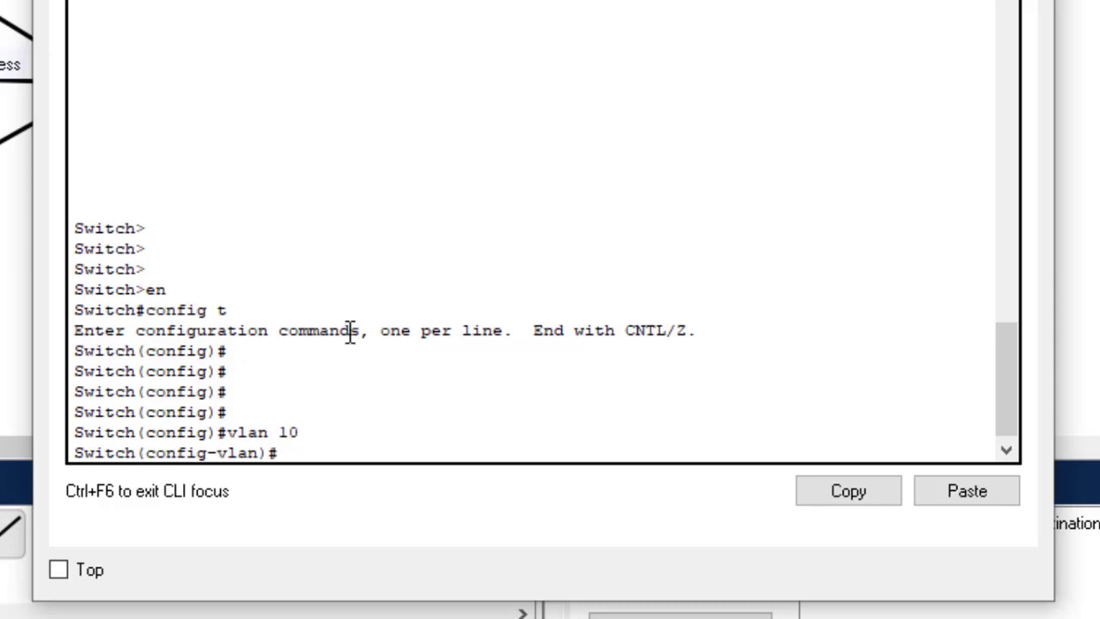
{"action": "type", "text": "name HR"}
{"action": "key", "text": "Return"}
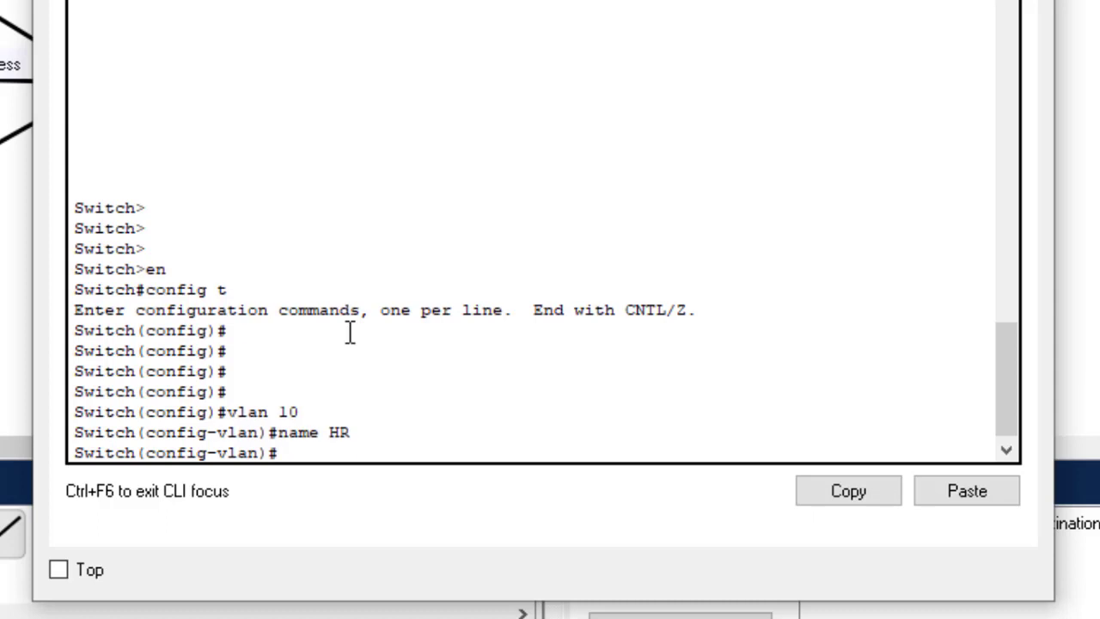
{"action": "key", "text": "Return"}
{"action": "key", "text": "Return"}
{"action": "type", "text": "exit"}
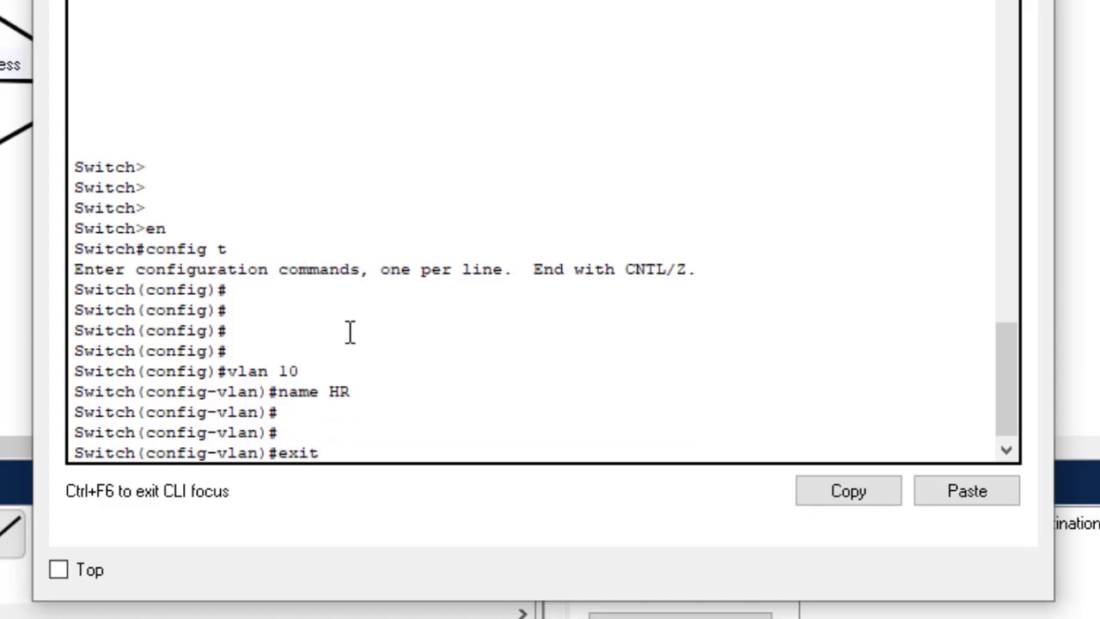
{"action": "key", "text": "Return"}
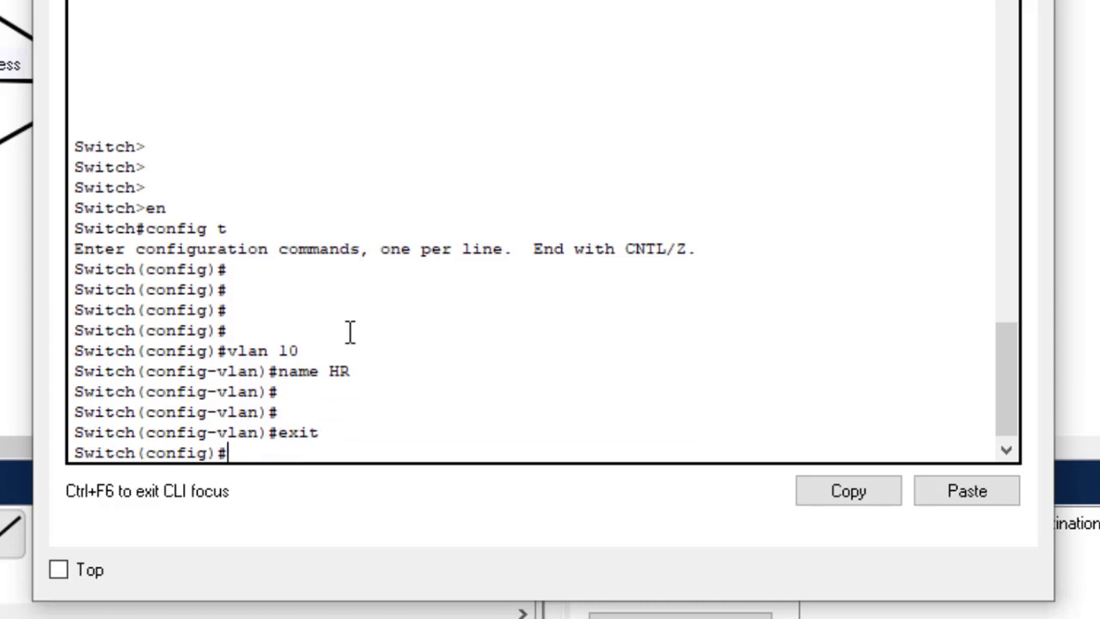
Create VLAN 20 on Switch0, name it ICT, and return to global configuration mode.
{"action": "type", "text": "vlan 20"}
{"action": "key", "text": "Return"}
{"action": "type", "text": "nam"}
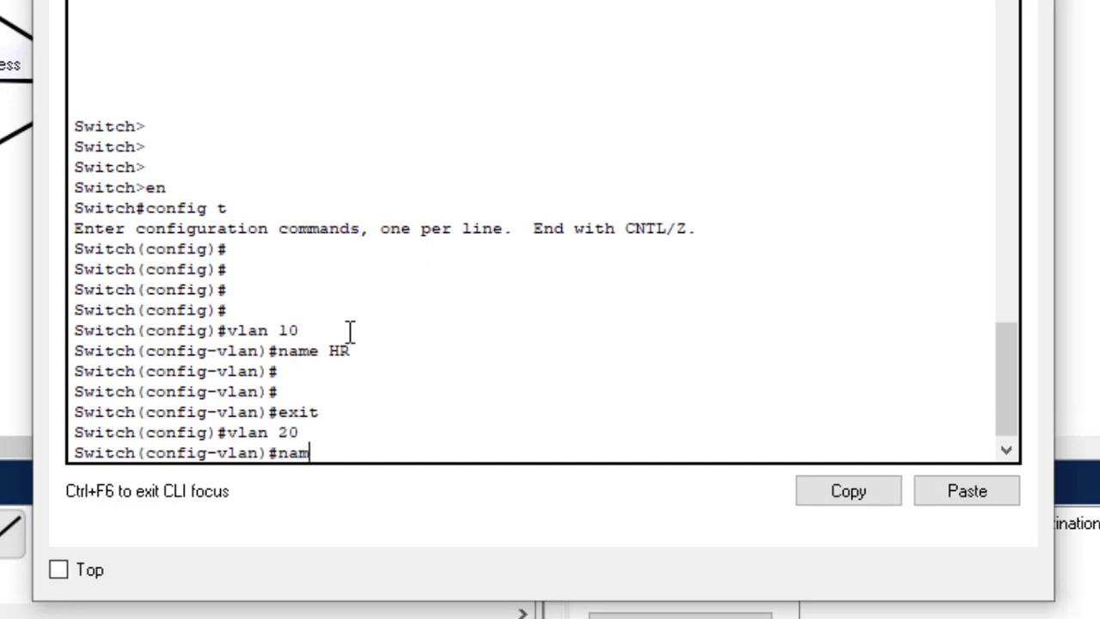
{"action": "type", "text": "e ICT"}
{"action": "key", "text": "Return"}
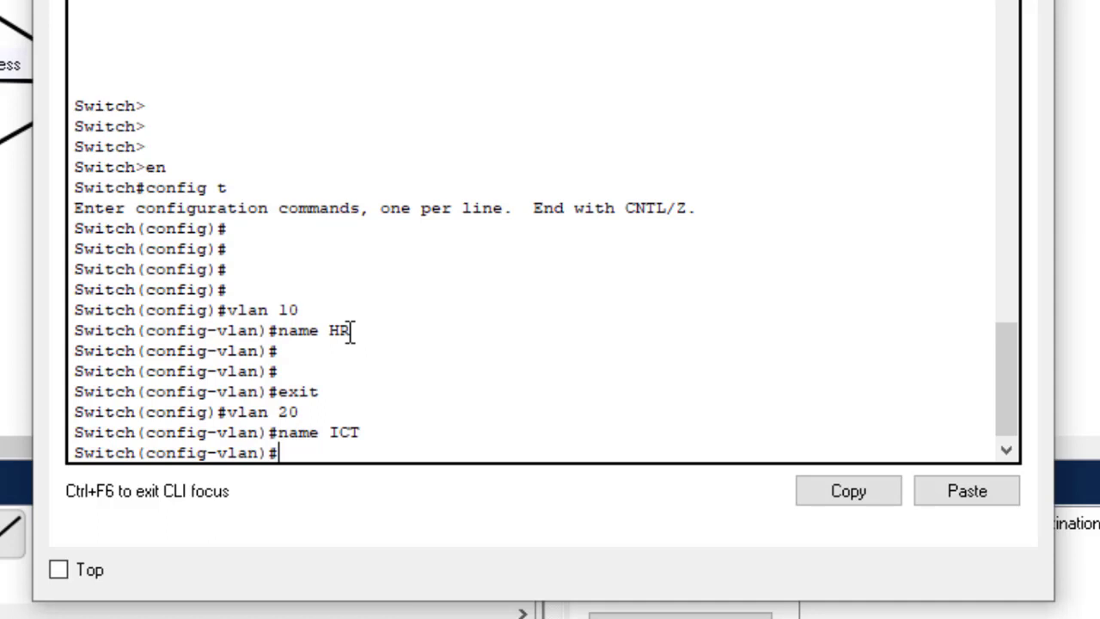
{"action": "type", "text": "exit"}
{"action": "key", "text": "Return"}
{"action": "key", "text": "Return"}
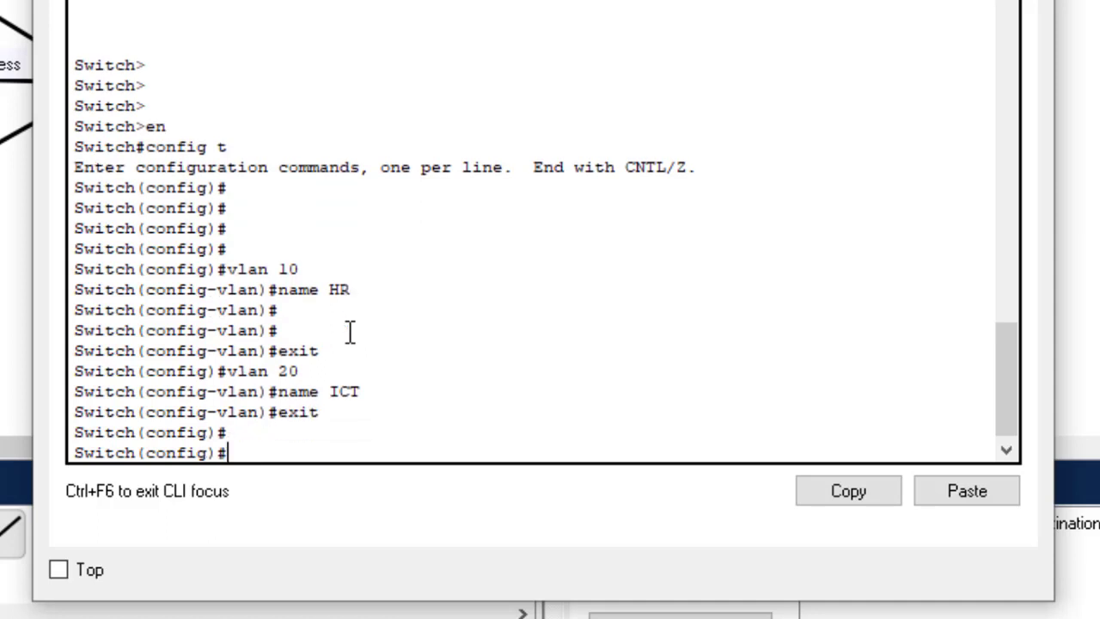
Create VLAN 30 on Switch0 and name it Finance.
{"action": "type", "text": "vlan 30"}
{"action": "key", "text": "Return"}
{"action": "type", "text": "nam"}
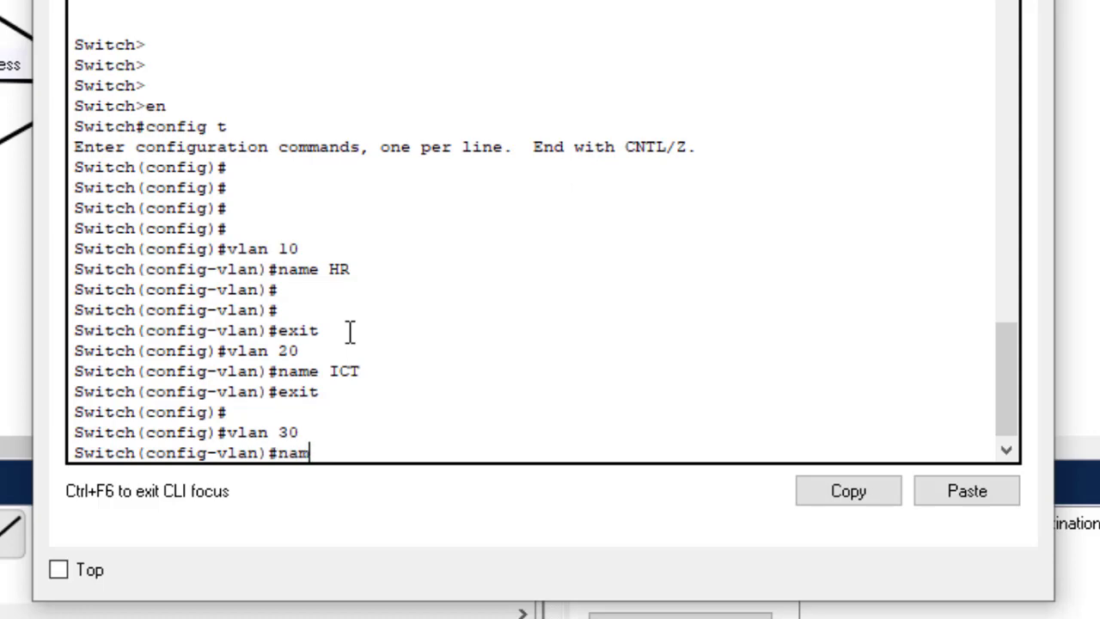
{"action": "type", "text": "e Finance"}
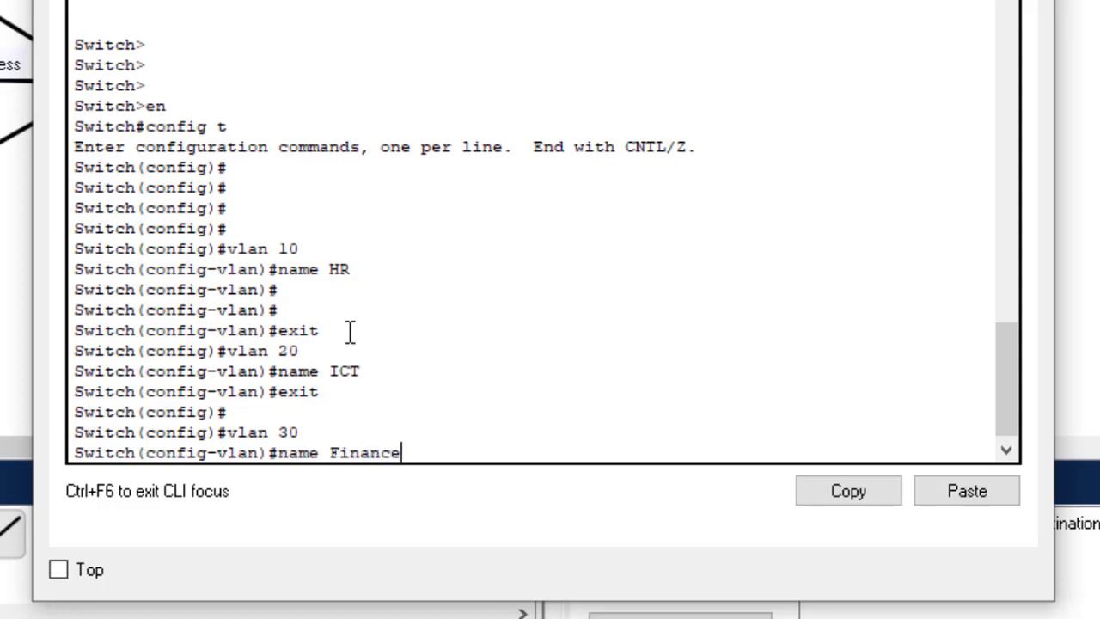
{"action": "key", "text": "Return"}
{"action": "key", "text": "Return"}
{"action": "key", "text": "Return"}
{"action": "key", "text": "Return"}
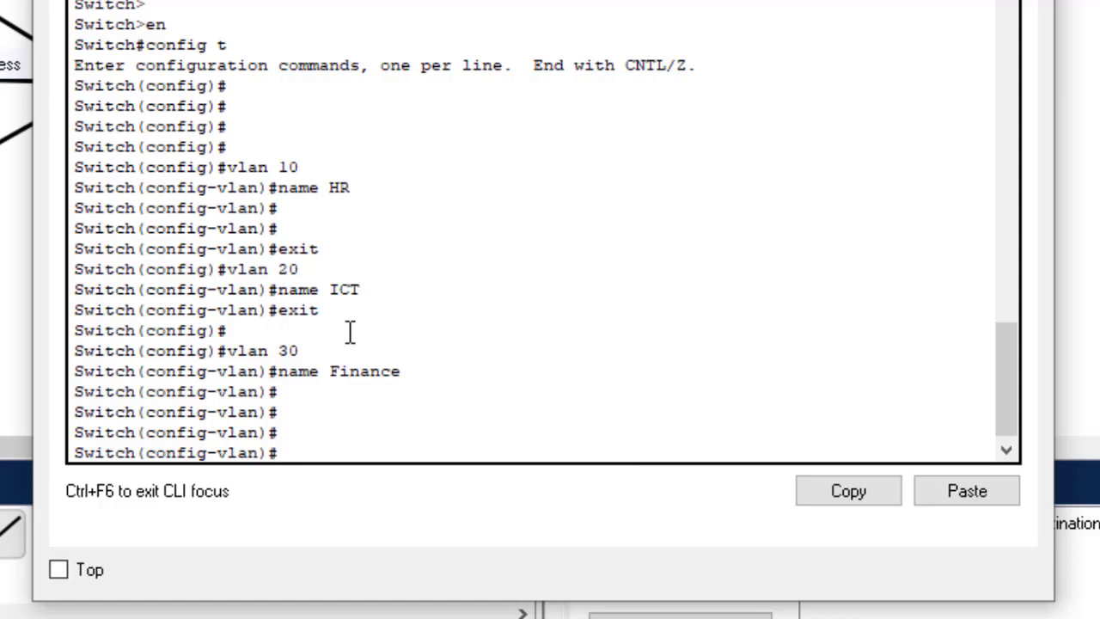
Save Switch0's configuration with do wr, then exit VLAN configuration mode.
{"action": "type", "text": "do wr"}
{"action": "key", "text": "Return"}
{"action": "key", "text": "Return"}
{"action": "key", "text": "Return"}
{"action": "key", "text": "Return"}
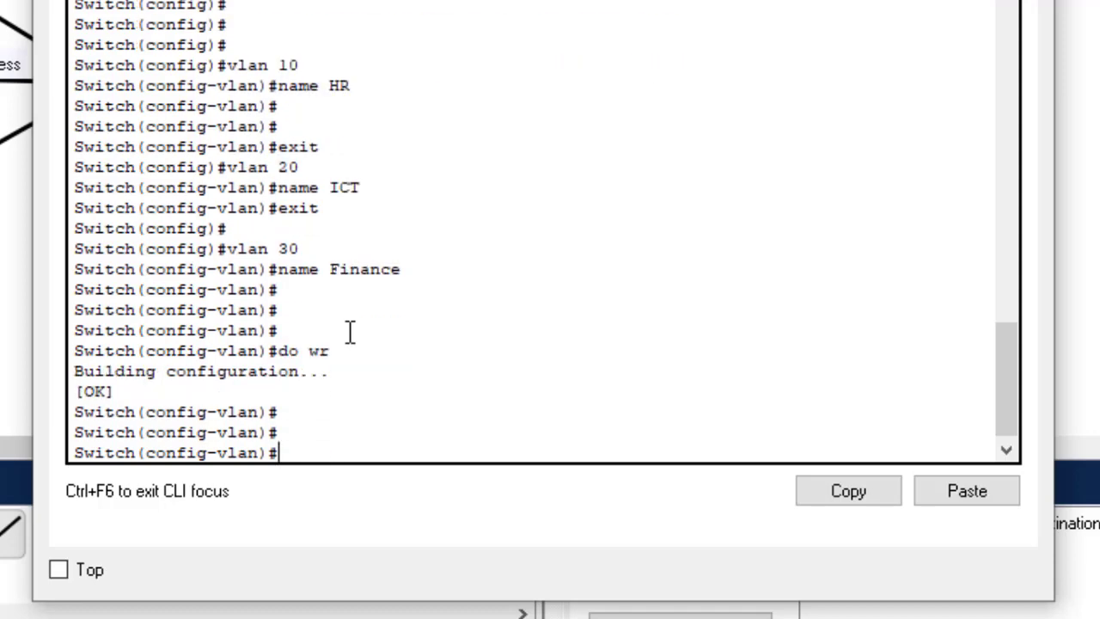
{"action": "type", "text": "exit"}
{"action": "key", "text": "Return"}
{"action": "key", "text": "Return"}
{"action": "key", "text": "Return"}
{"action": "key", "text": "Return"}
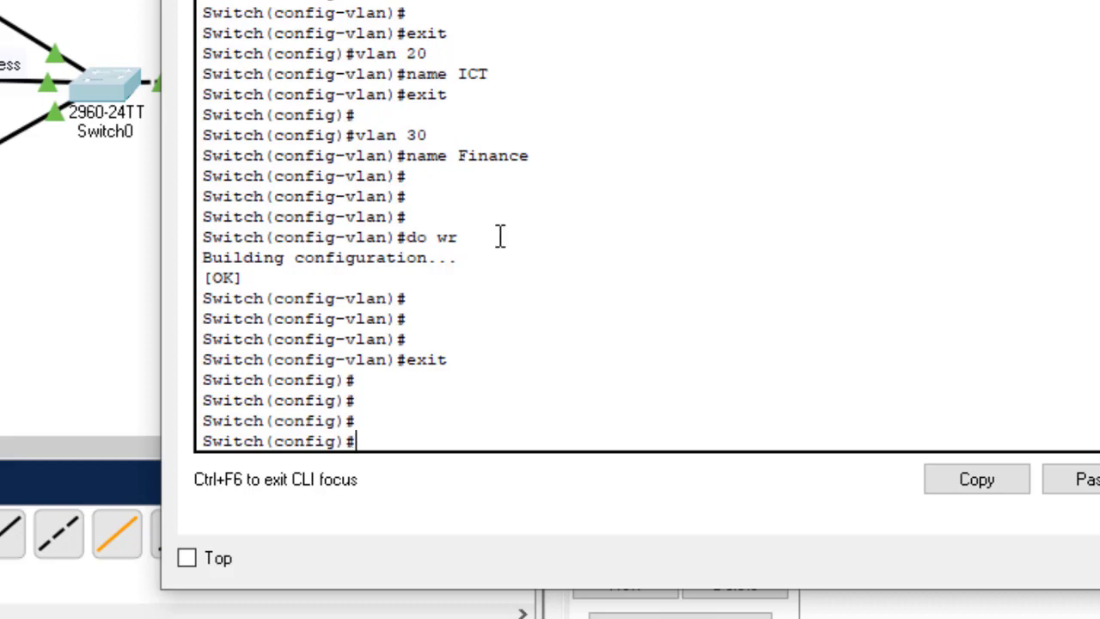
Display Switch0's VLAN table with do sh vlan and check the entries for VLANs 10, 20 and 30 through to the end.
{"action": "type", "text": "do sh vlan"}
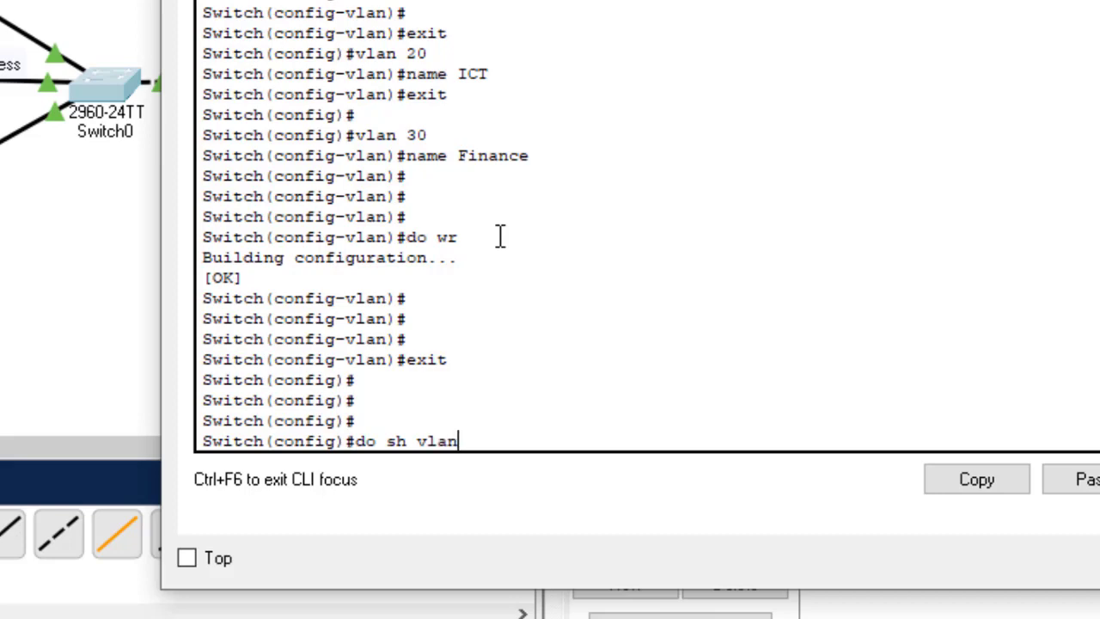
{"action": "key", "text": "Return"}
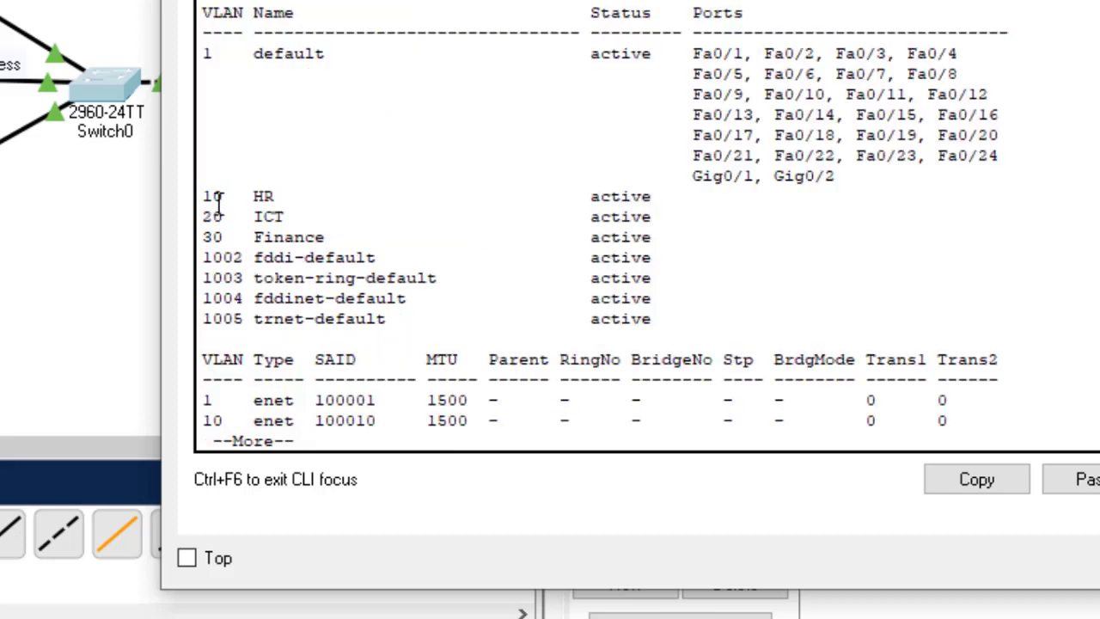
{"action": "left_click_drag", "start_coordinate": [206, 197], "coordinate": [326, 238]}
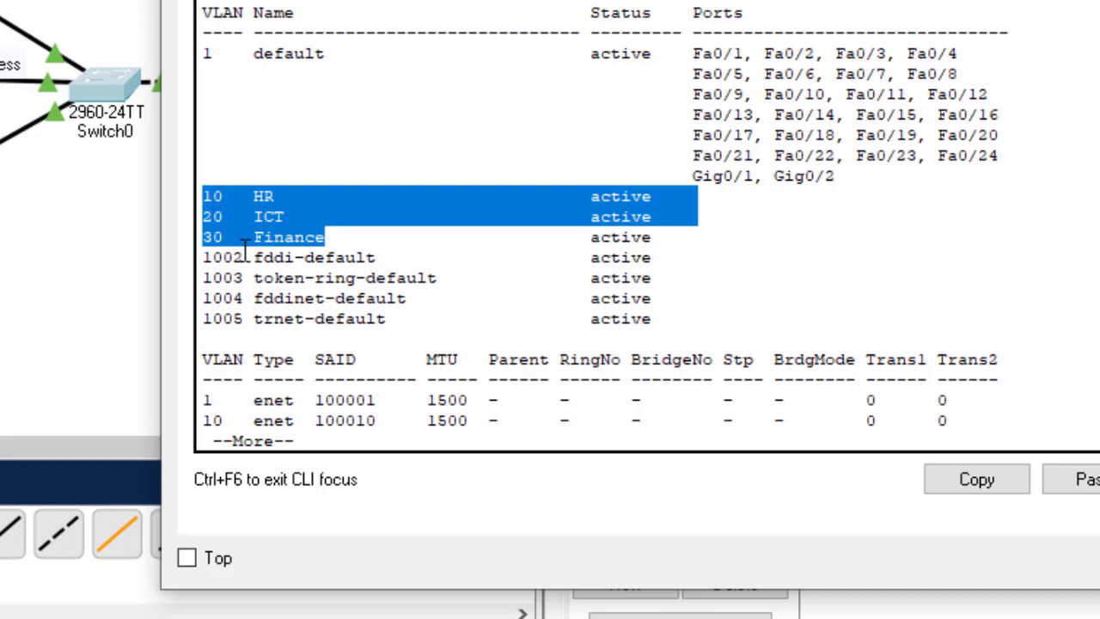
{"action": "double_click", "coordinate": [689, 208]}
{"action": "left_click", "coordinate": [687, 200]}
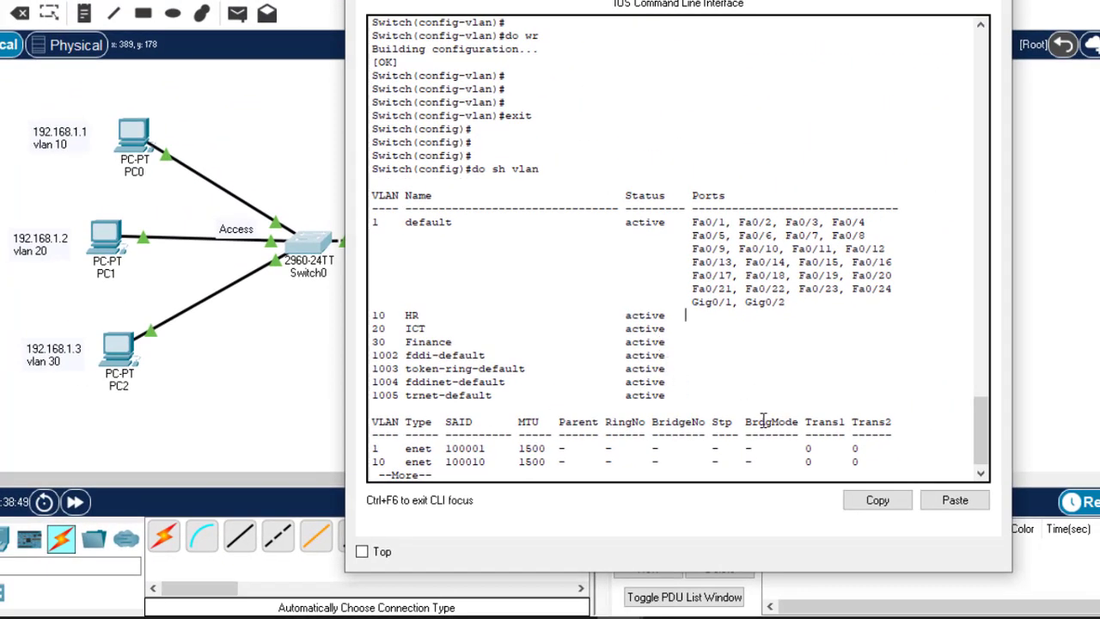
{"action": "key", "text": "Return"}
{"action": "key", "text": "Return"}
{"action": "key", "text": "Return"}
{"action": "key", "text": "Return"}
{"action": "key", "text": "Return"}
{"action": "key", "text": "Return"}
{"action": "key", "text": "Return"}
{"action": "key", "text": "Return"}
{"action": "key", "text": "Return"}
{"action": "key", "text": "Return"}
{"action": "key", "text": "Return"}
{"action": "key", "text": "Return"}
{"action": "key", "text": "Return"}
{"action": "key", "text": "Return"}
{"action": "key", "text": "Return"}
{"action": "key", "text": "Return"}
{"action": "key", "text": "Return"}
{"action": "key", "text": "Return"}
{"action": "key", "text": "Return"}
{"action": "key", "text": "Return"}
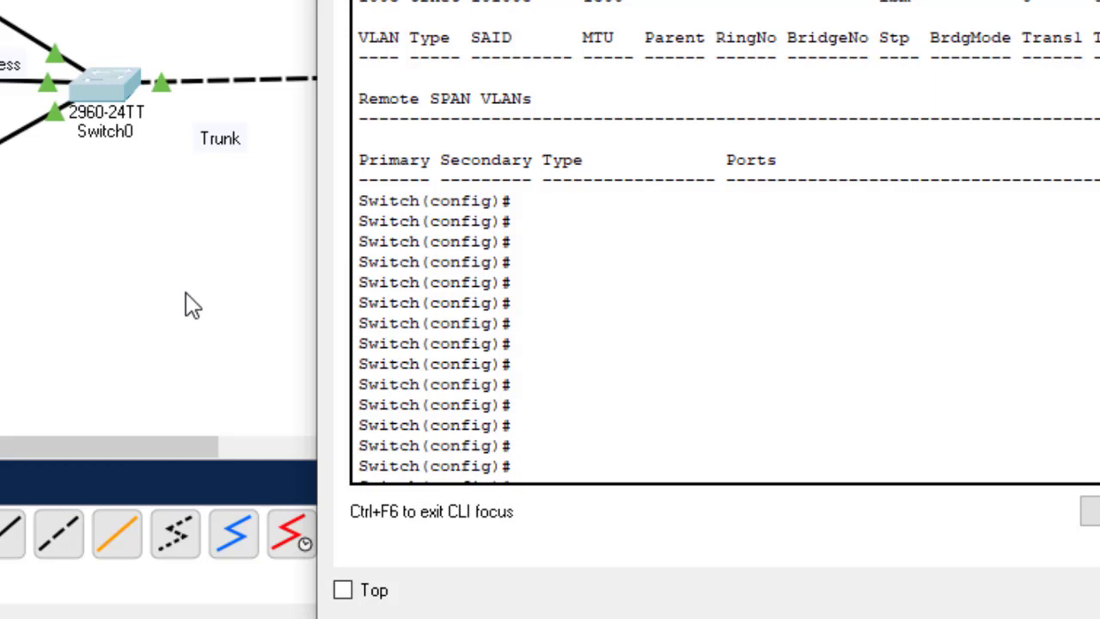
Check in the topology which Switch0 port connects to PC0, then return to Switch0's command line.
{"action": "left_click", "coordinate": [187, 294]}
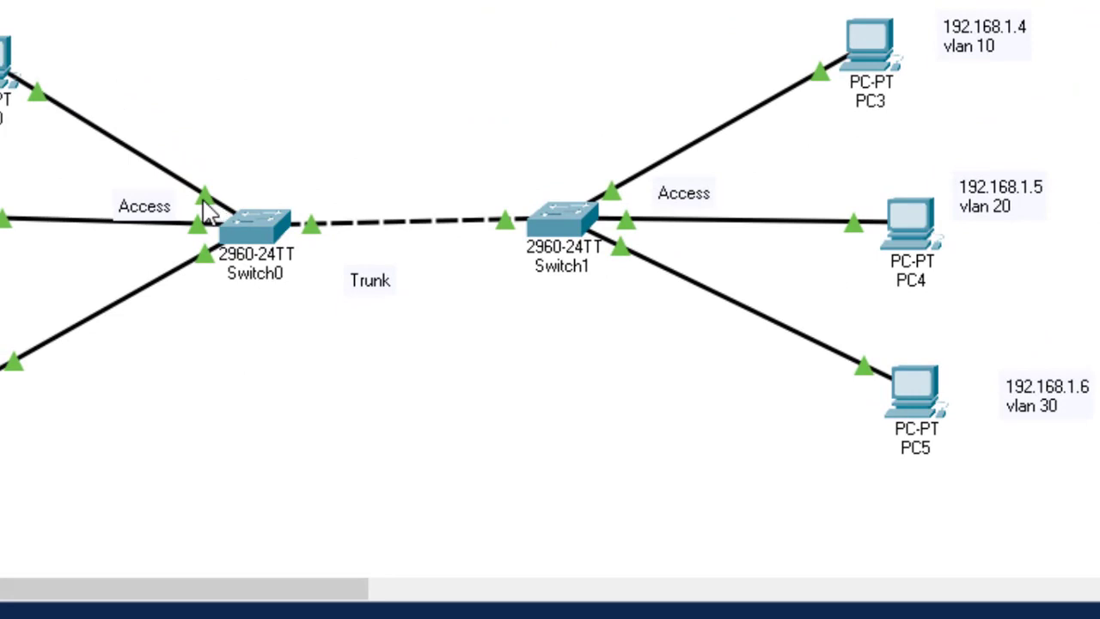
{"action": "mouse_move", "coordinate": [205, 203]}
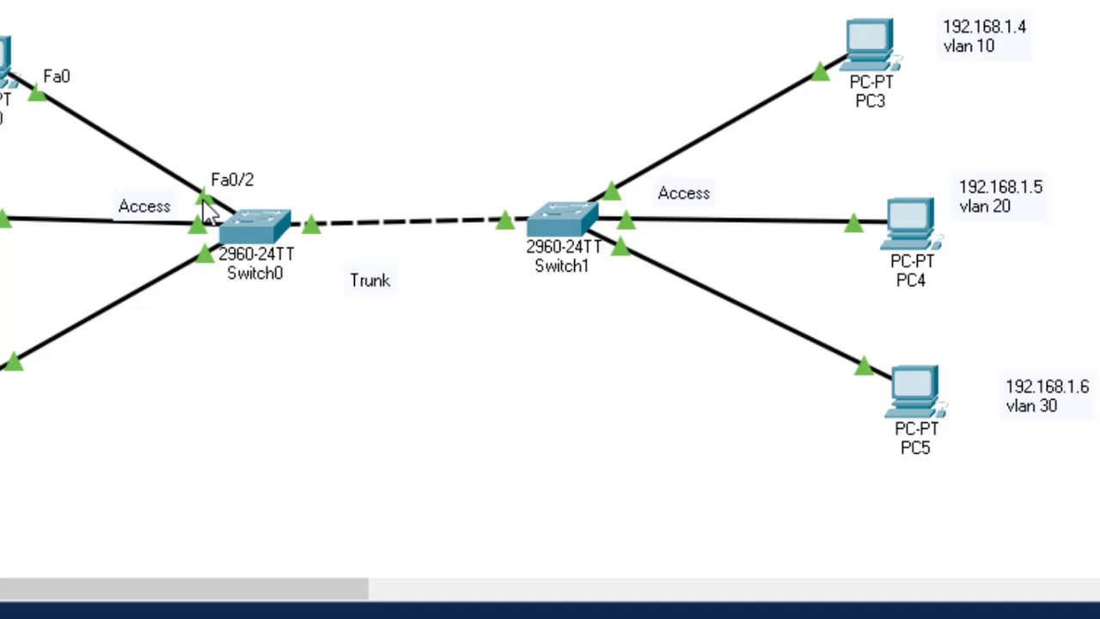
{"action": "left_click", "coordinate": [251, 226]}
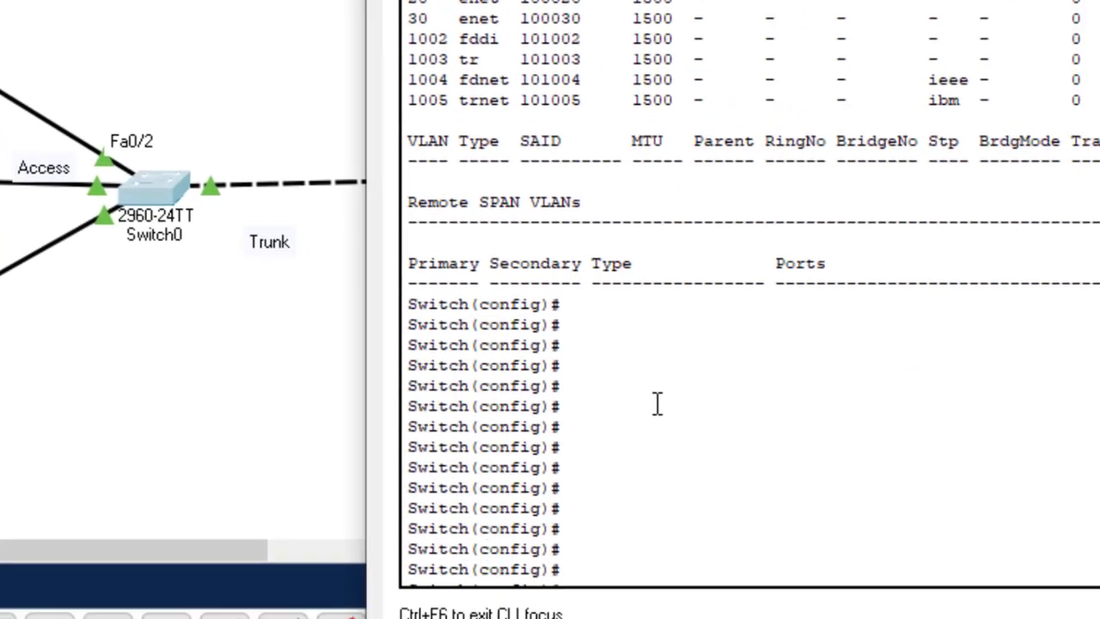
Enter interface fa0/2 on Switch0 and set it to switchport mode access.
{"action": "left_click", "coordinate": [574, 579]}
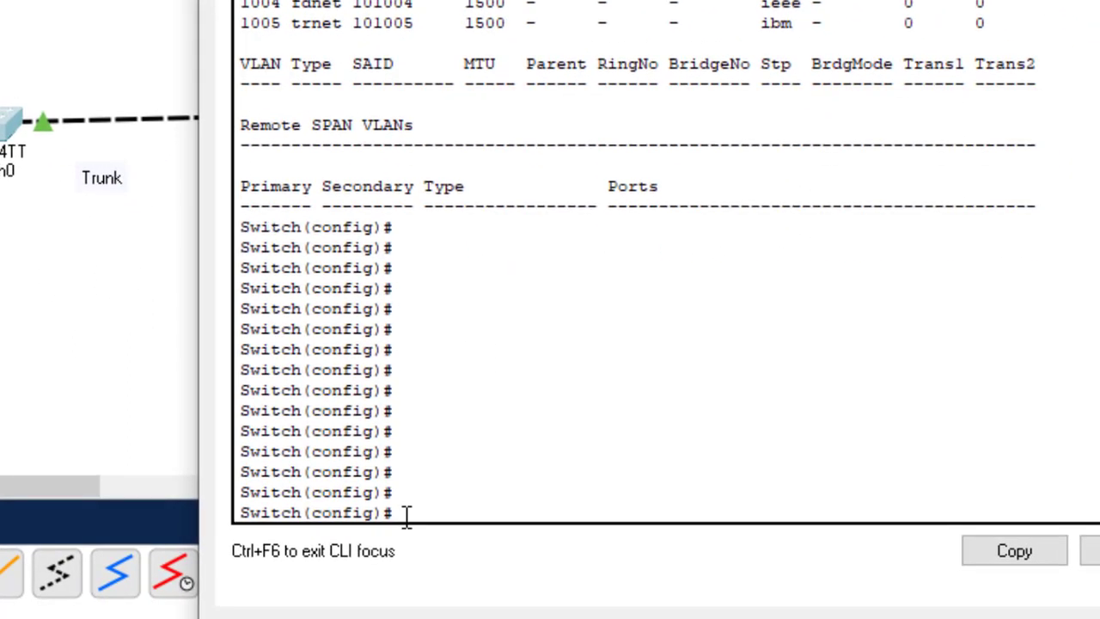
{"action": "key", "text": "Return"}
{"action": "key", "text": "Return"}
{"action": "key", "text": "Return"}
{"action": "type", "text": "i"}
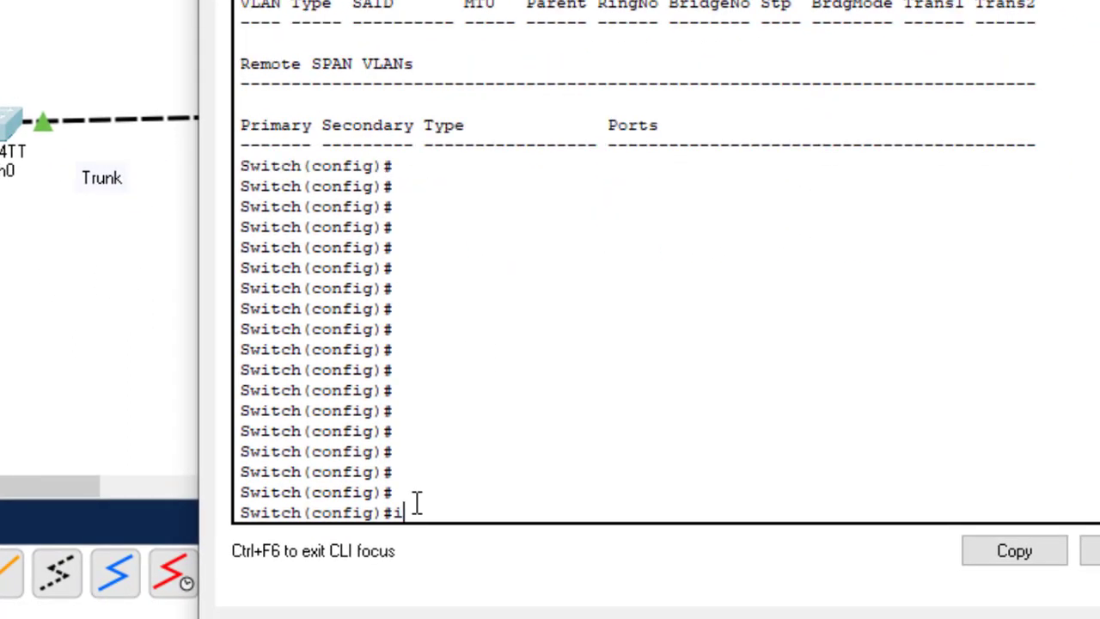
{"action": "type", "text": "nt fa0/2"}
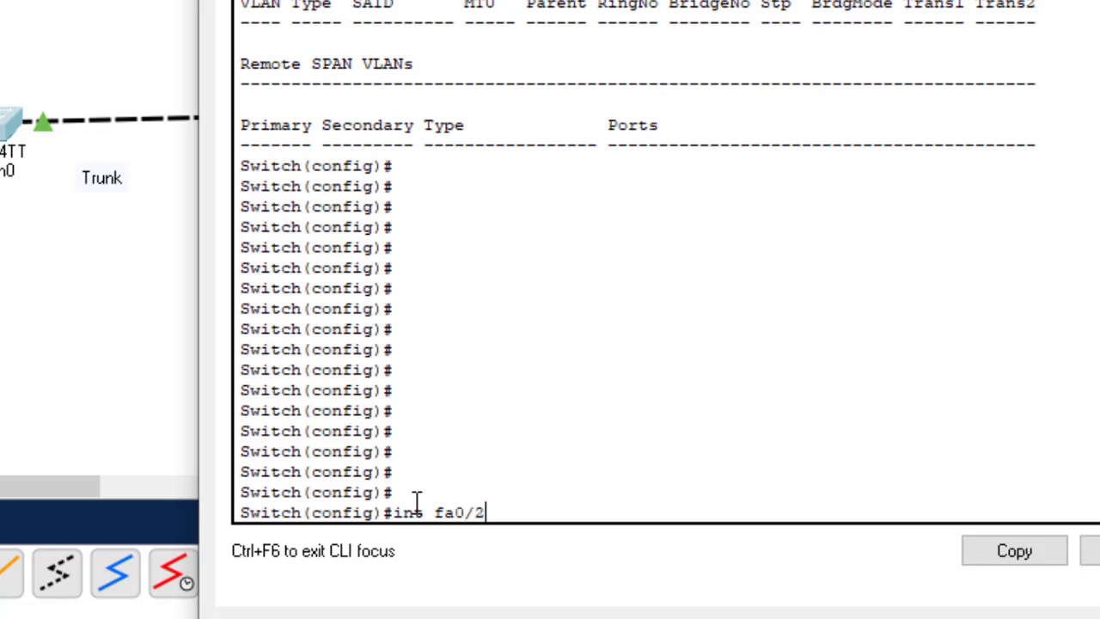
{"action": "key", "text": "Return"}
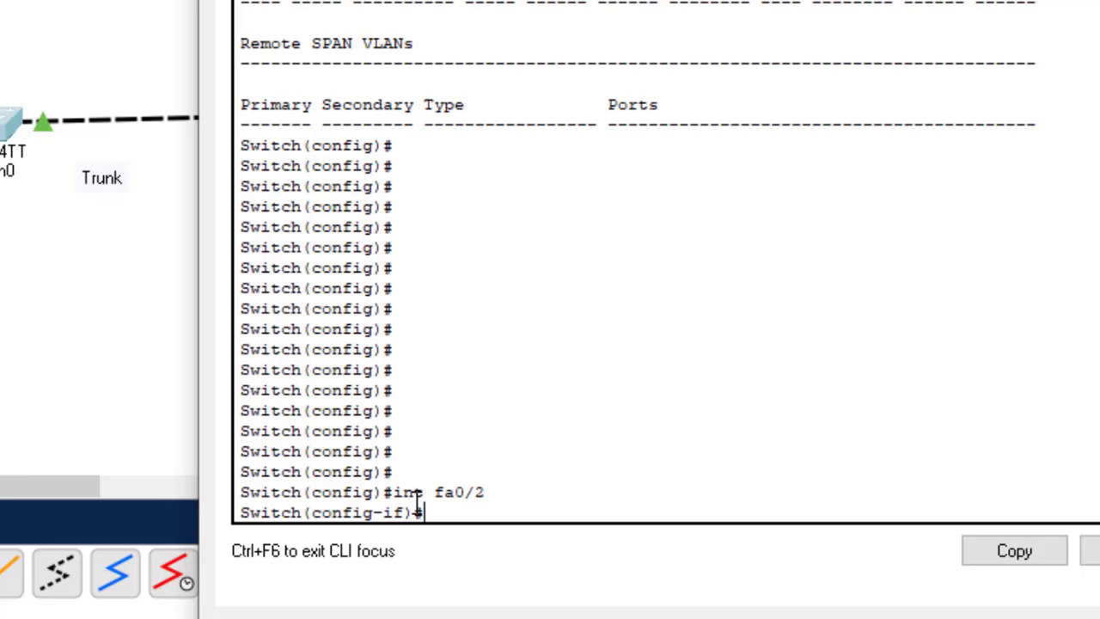
{"action": "type", "text": "switch"}
{"action": "key", "text": "Tab"}
{"action": "type", "text": "mod"}
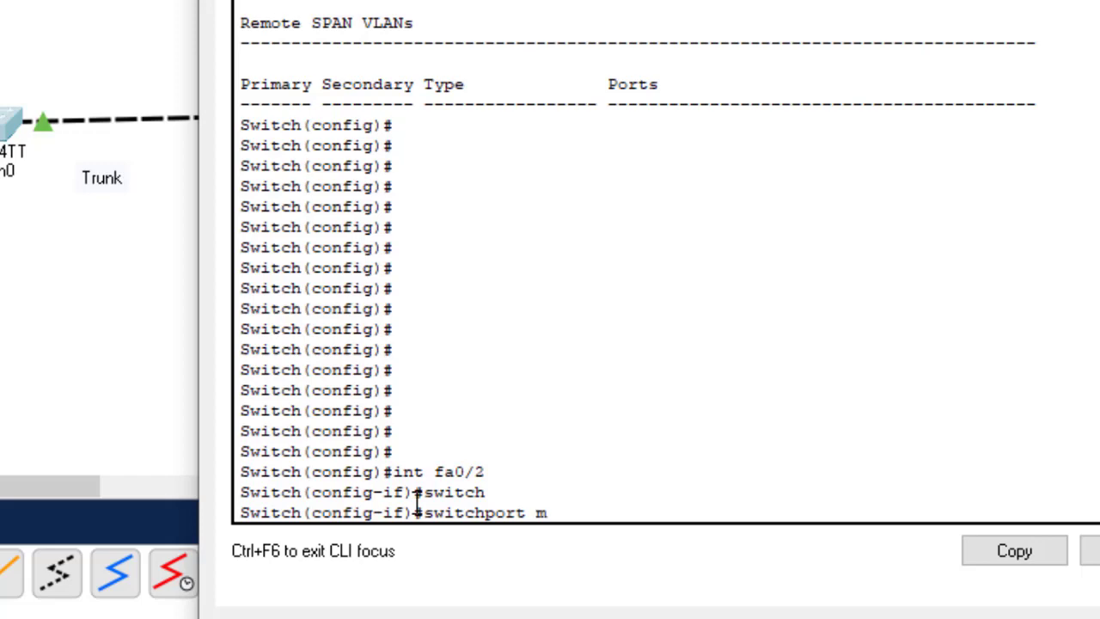
{"action": "key", "text": "Tab"}
{"action": "type", "text": "acc"}
{"action": "key", "text": "Tab"}
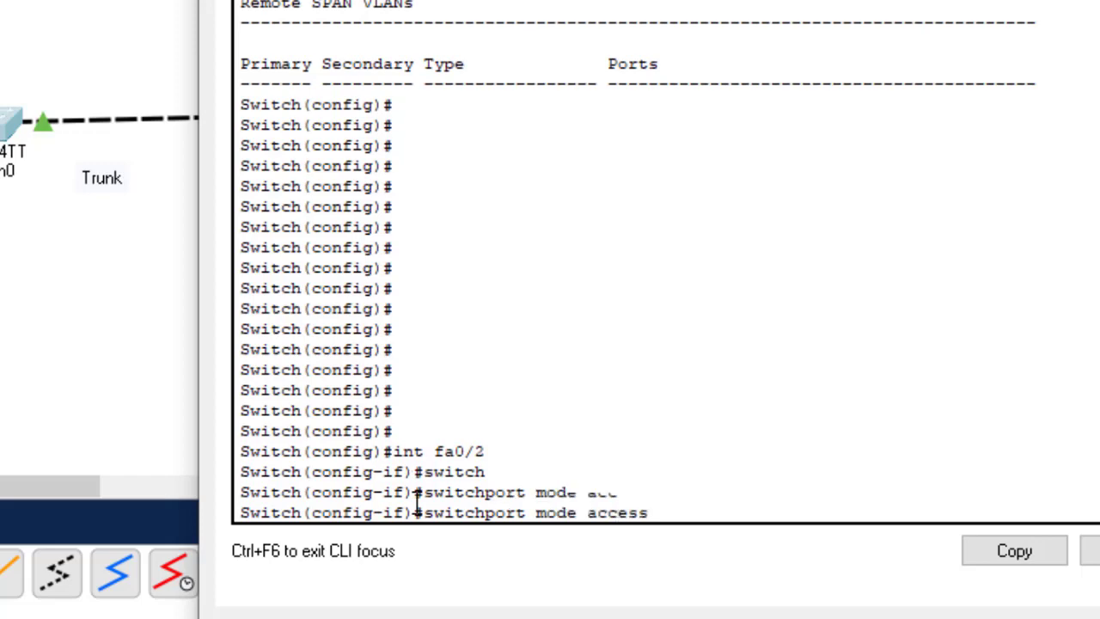
{"action": "key", "text": "Return"}
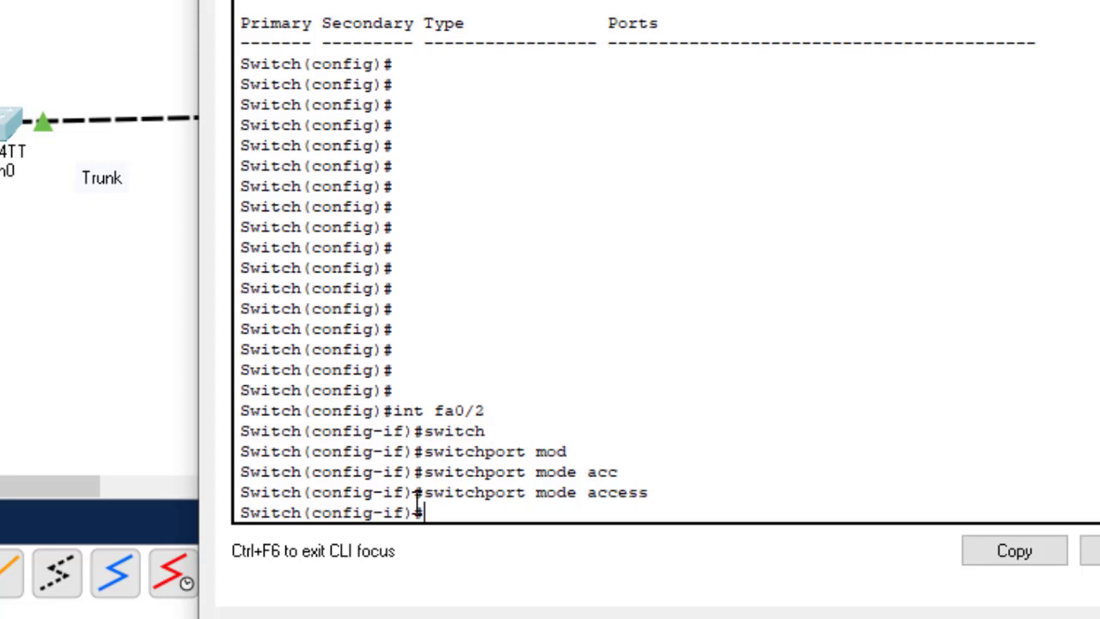
Assign interface fa0/2 on Switch0 to VLAN 10 with switchport access vlan 10.
{"action": "type", "text": "swit"}
{"action": "key", "text": "Tab"}
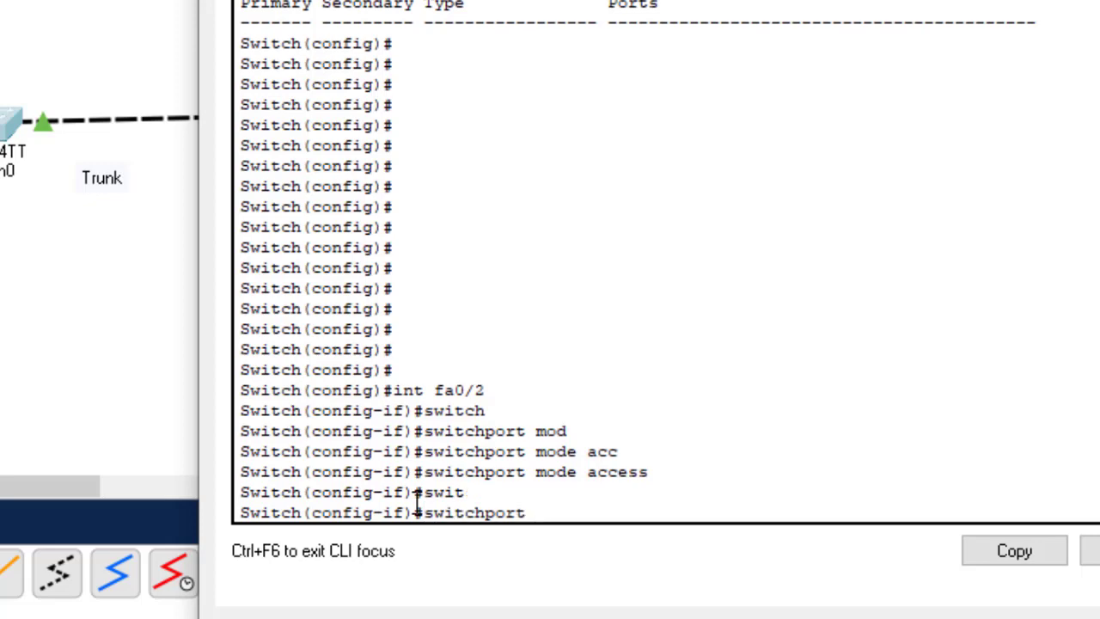
{"action": "type", "text": "acc"}
{"action": "key", "text": "Tab"}
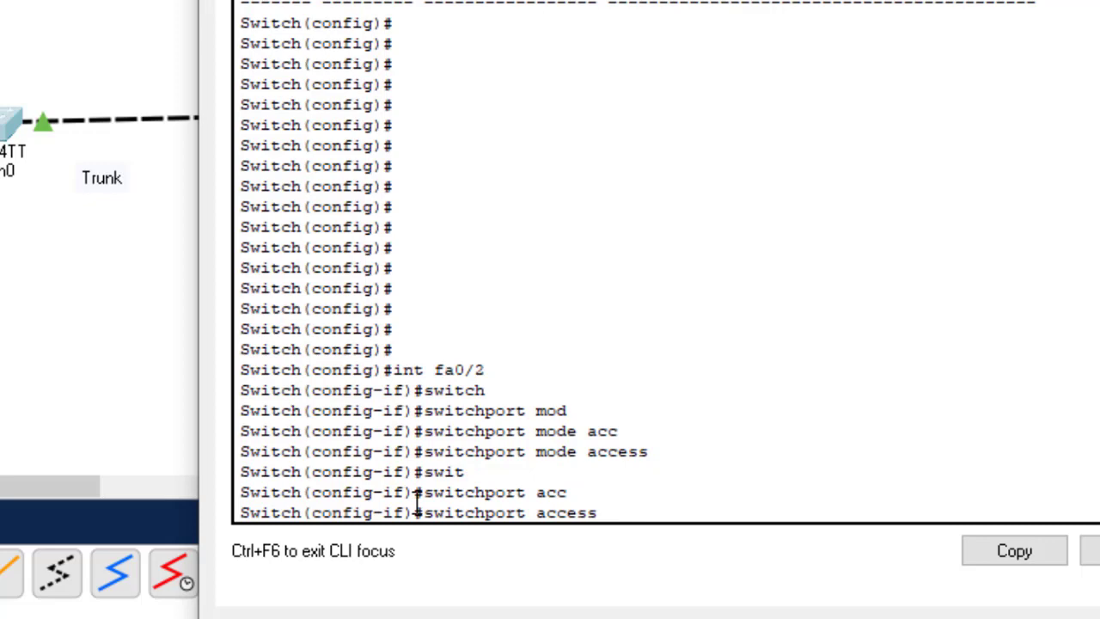
{"action": "type", "text": "vlan 10"}
{"action": "key", "text": "Return"}
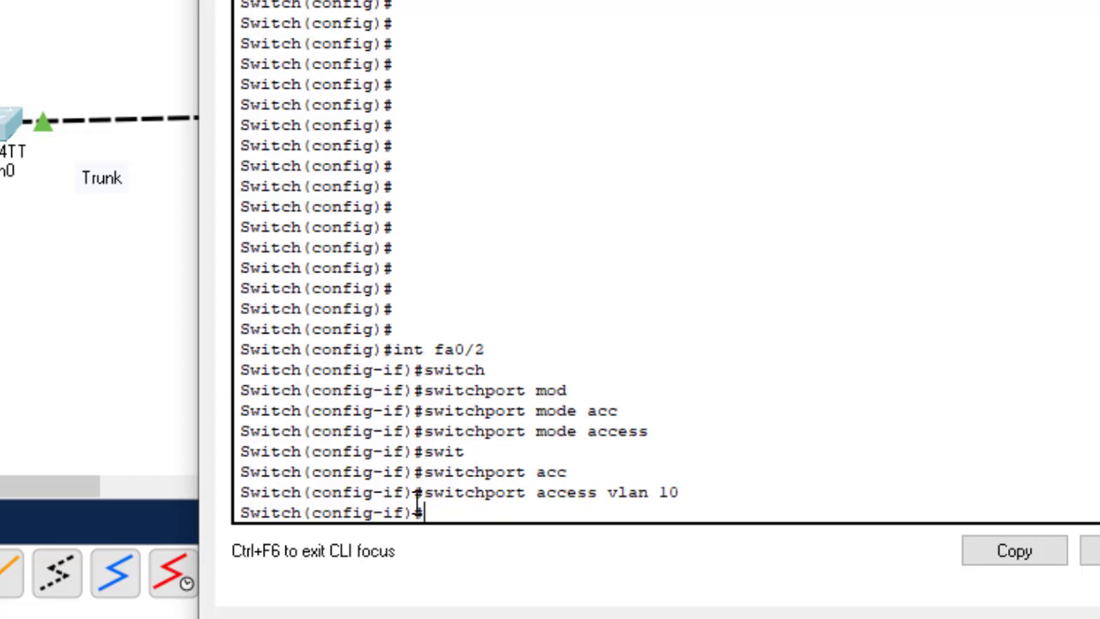
Save Switch0's configuration with do wr, then exit fa0/2's interface mode to global configuration.
{"action": "type", "text": "do wr"}
{"action": "key", "text": "Return"}
{"action": "key", "text": "Return"}
{"action": "key", "text": "Return"}
{"action": "key", "text": "Return"}
{"action": "type", "text": "exit"}
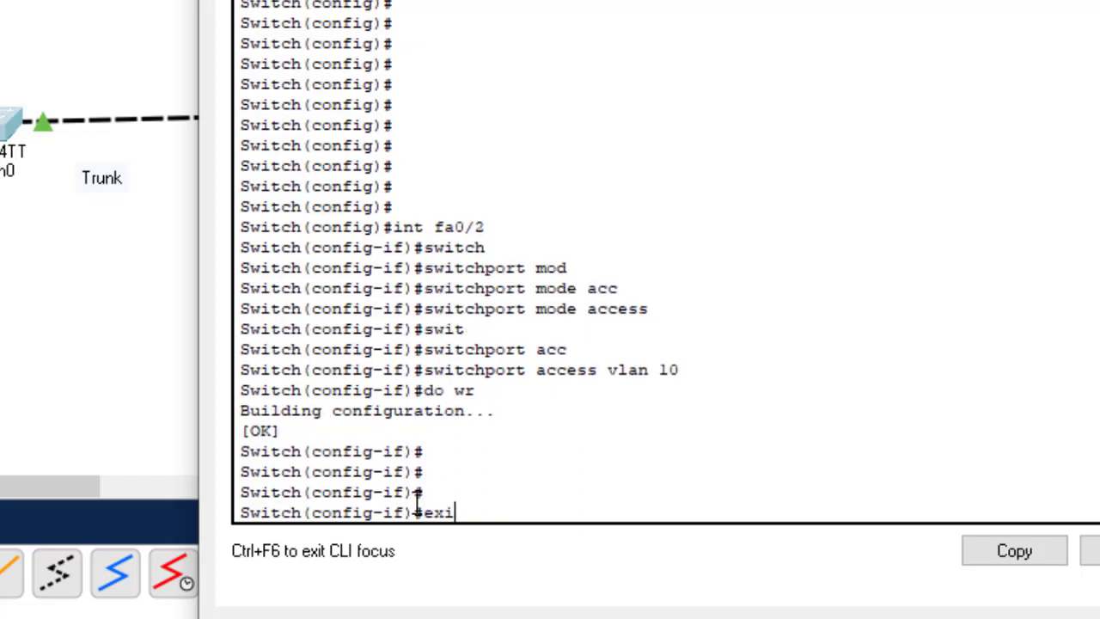
{"action": "key", "text": "Return"}
{"action": "key", "text": "Return"}
{"action": "key", "text": "Return"}
{"action": "key", "text": "Return"}
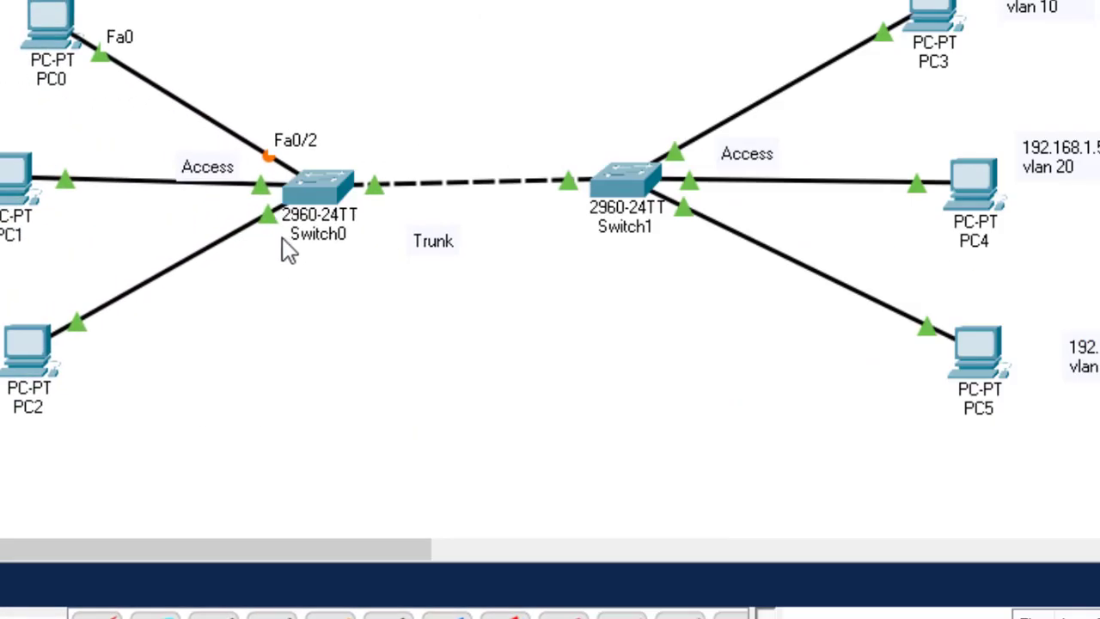
Check which Switch0 port connects to PC1, then enter interface fa0/3 and set it to switchport mode access.
{"action": "mouse_move", "coordinate": [267, 193]}
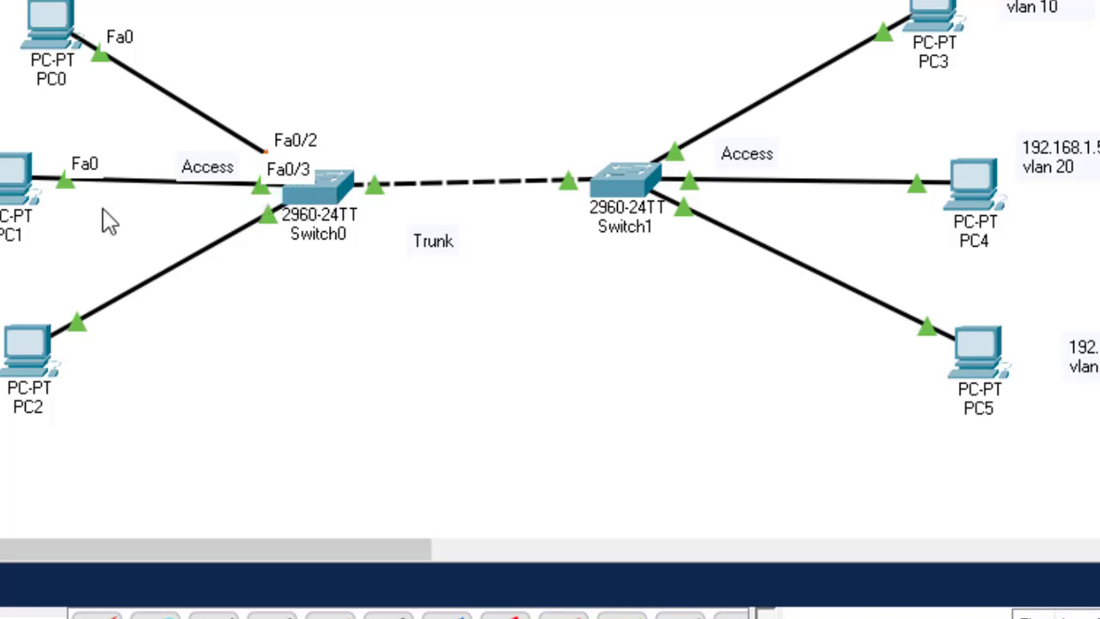
{"action": "left_click", "coordinate": [301, 191]}
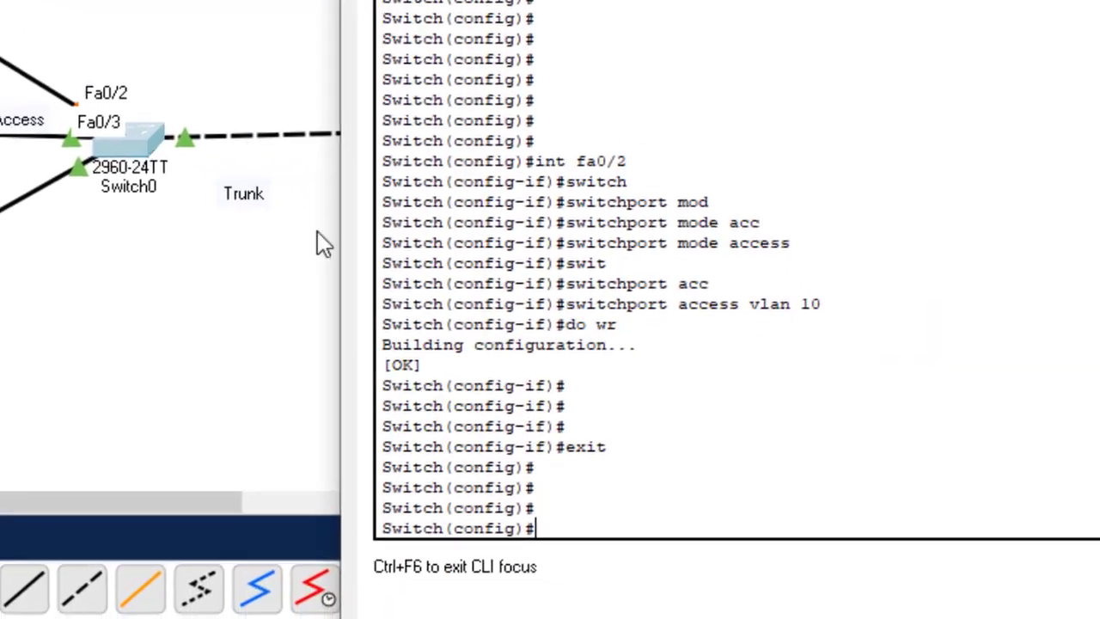
{"action": "type", "text": "int"}
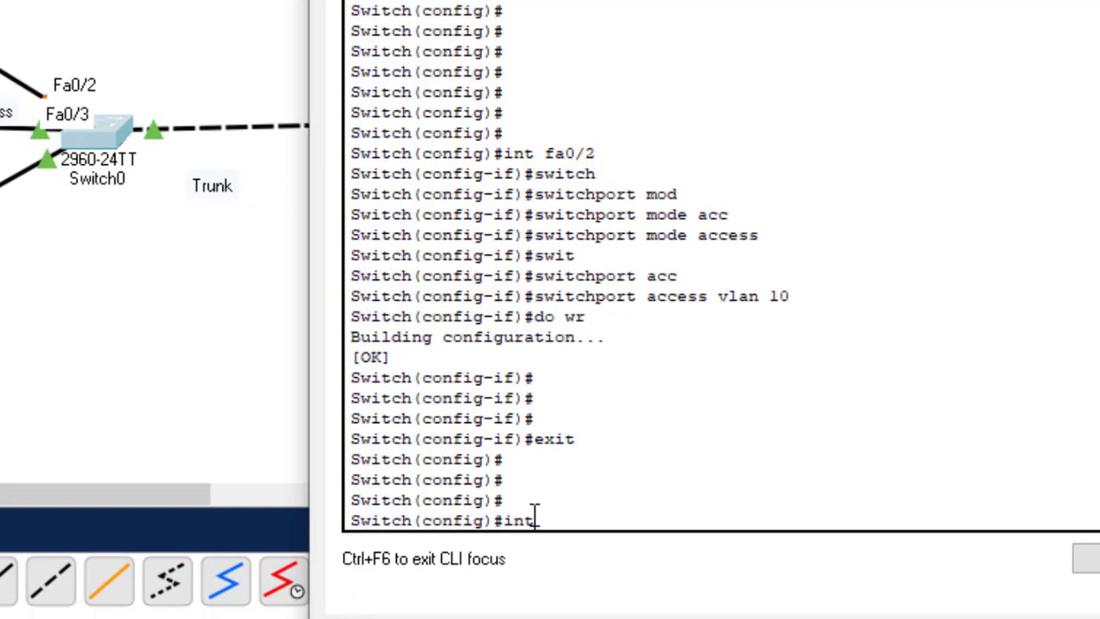
{"action": "type", "text": " fa0/3"}
{"action": "key", "text": "Return"}
{"action": "type", "text": "swit"}
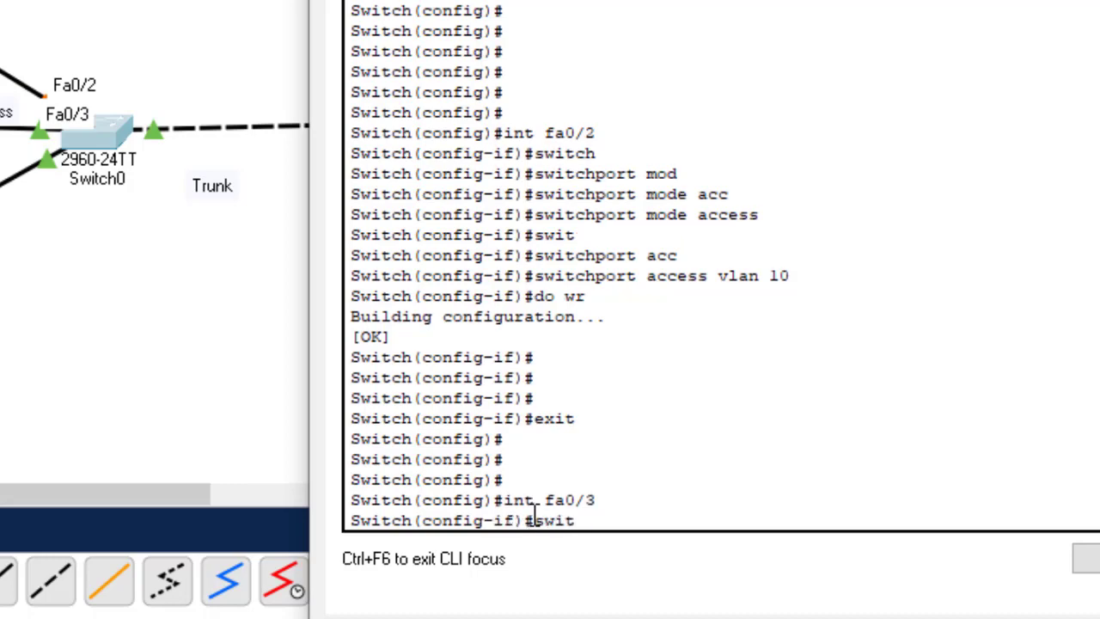
{"action": "key", "text": "Tab"}
{"action": "type", "text": "mod"}
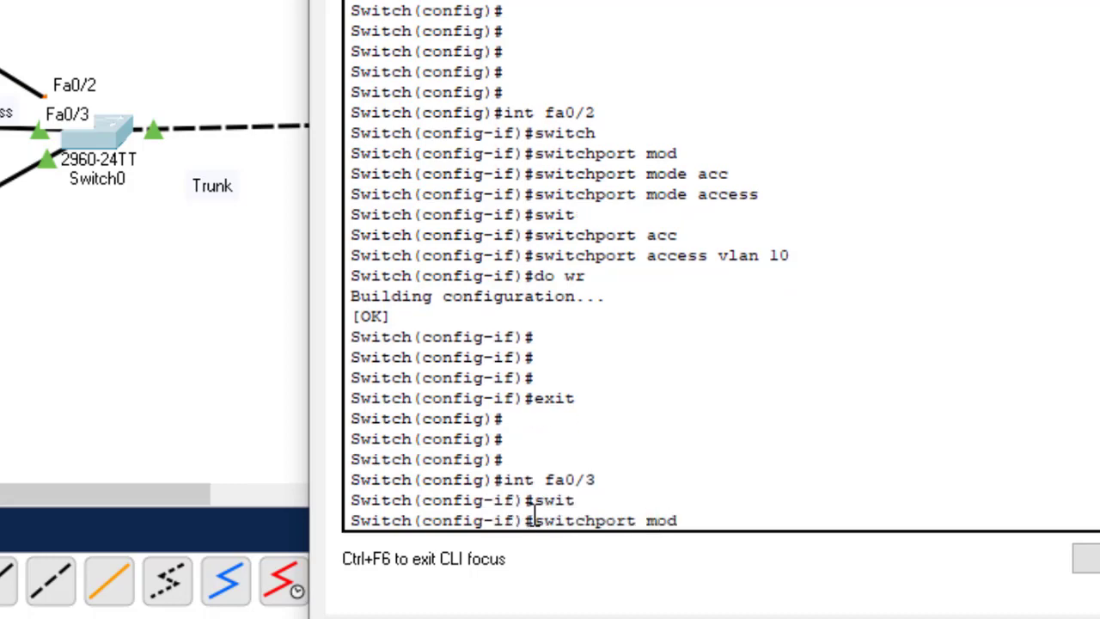
{"action": "key", "text": "Tab"}
{"action": "type", "text": "acc"}
{"action": "key", "text": "Tab"}
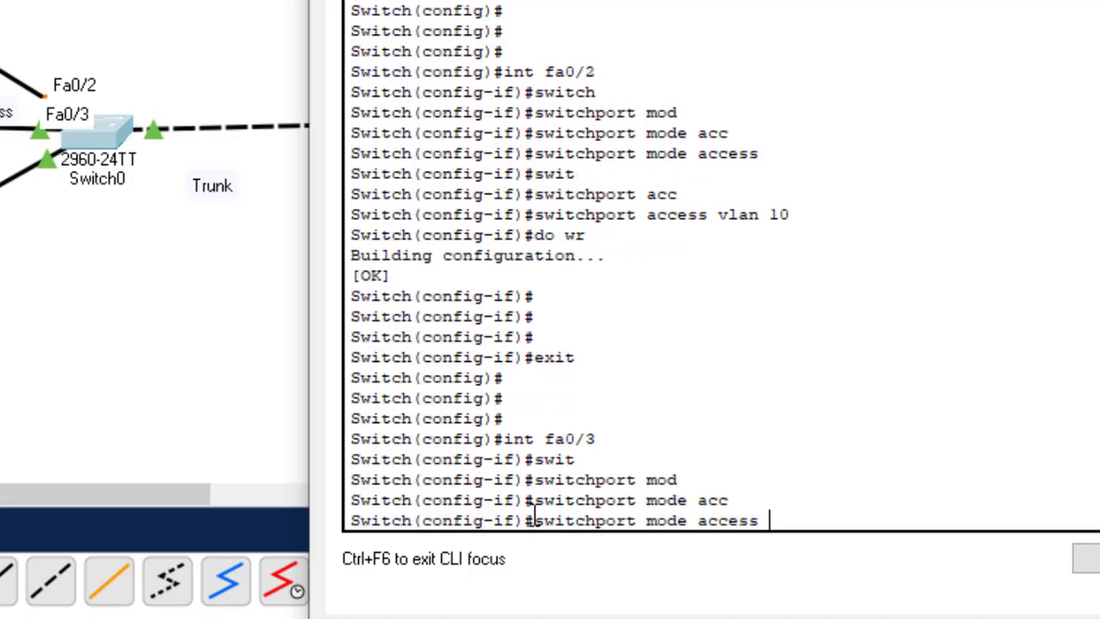
{"action": "key", "text": "Return"}
Assign interface fa0/3 on Switch0 to VLAN 20 with switchport access vlan 20.
{"action": "type", "text": "switc"}
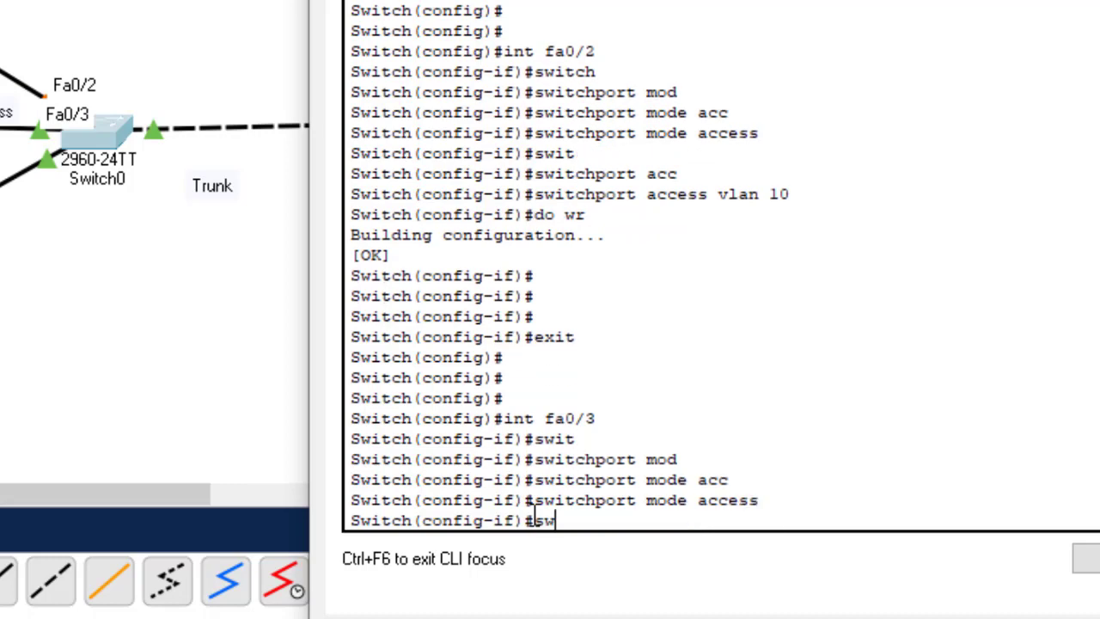
{"action": "key", "text": "Tab"}
{"action": "type", "text": "ac"}
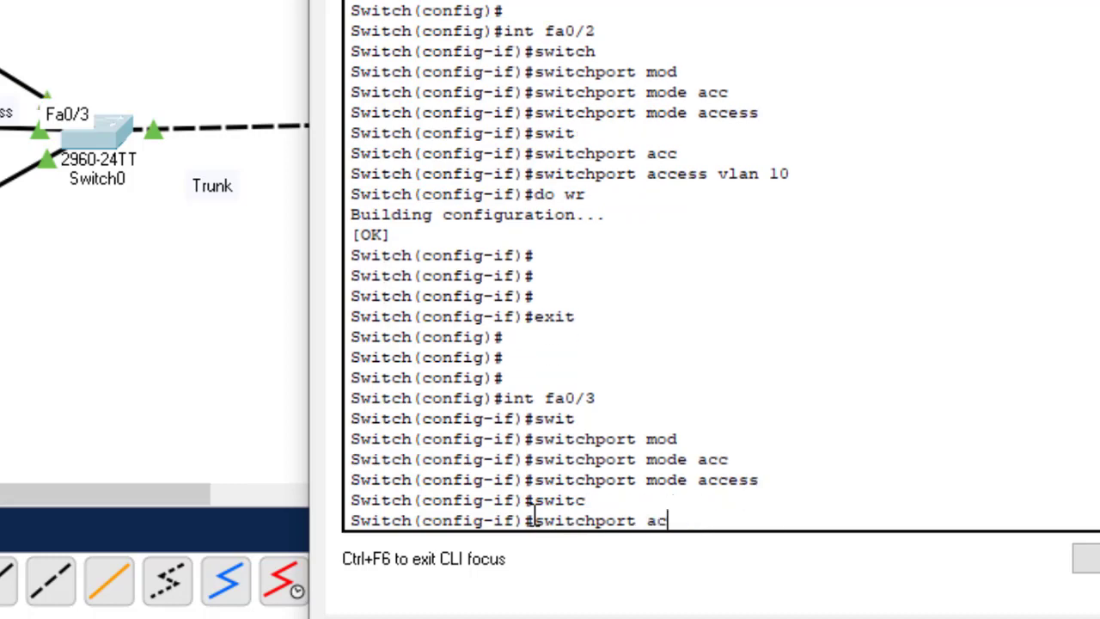
{"action": "type", "text": "c"}
{"action": "key", "text": "Tab"}
{"action": "type", "text": "vlan 20"}
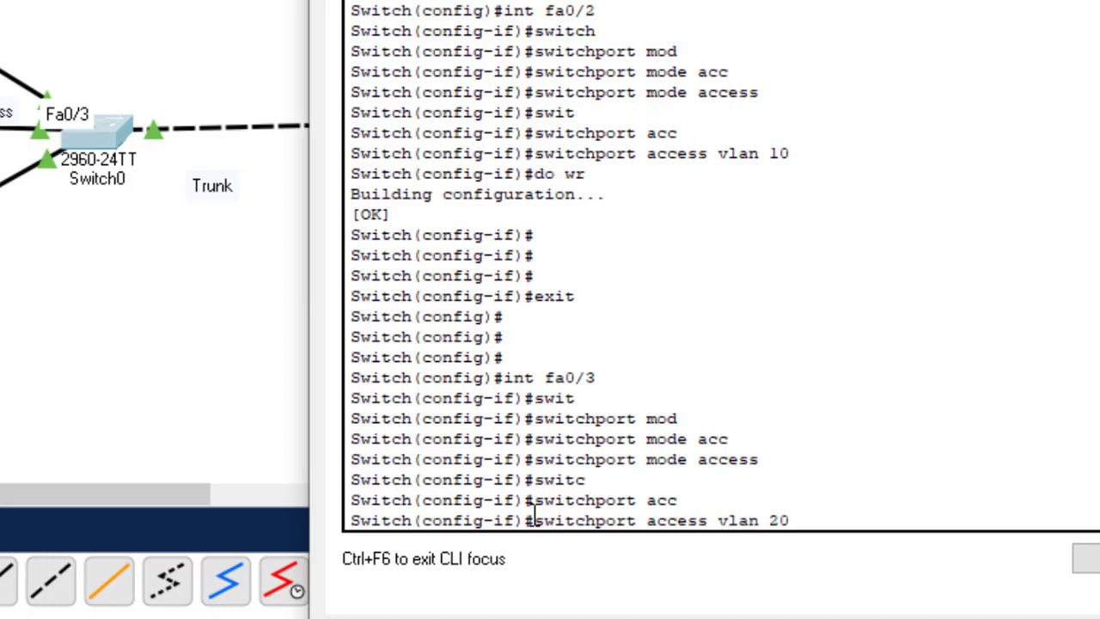
{"action": "key", "text": "Return"}
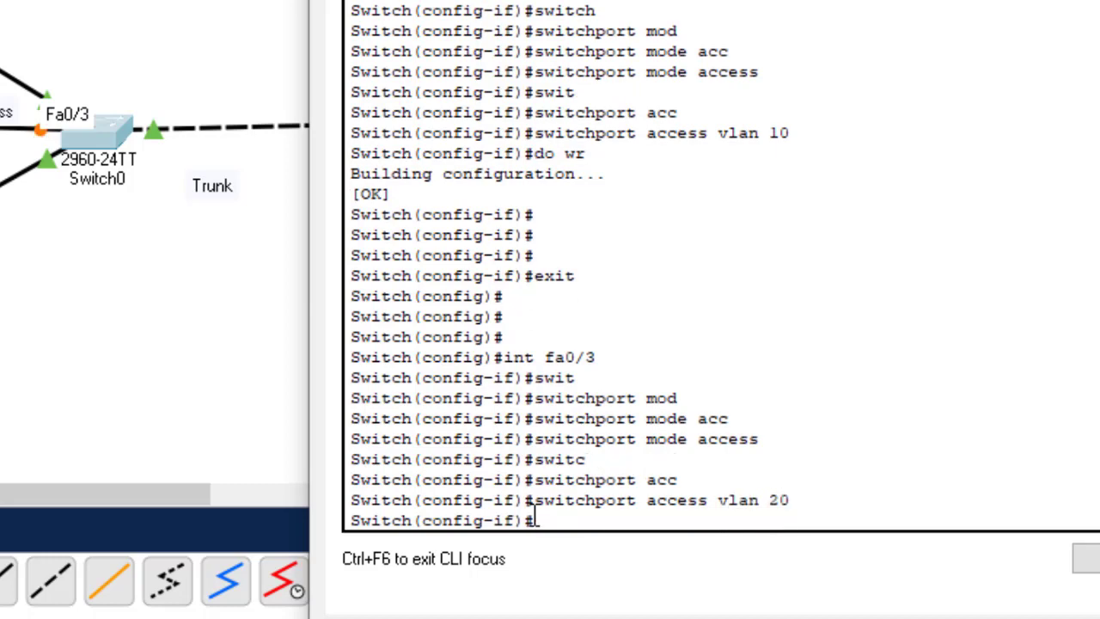
Save the configuration with do wr, then exit fa0/3's interface mode.
{"action": "type", "text": "do wr"}
{"action": "key", "text": "Return"}
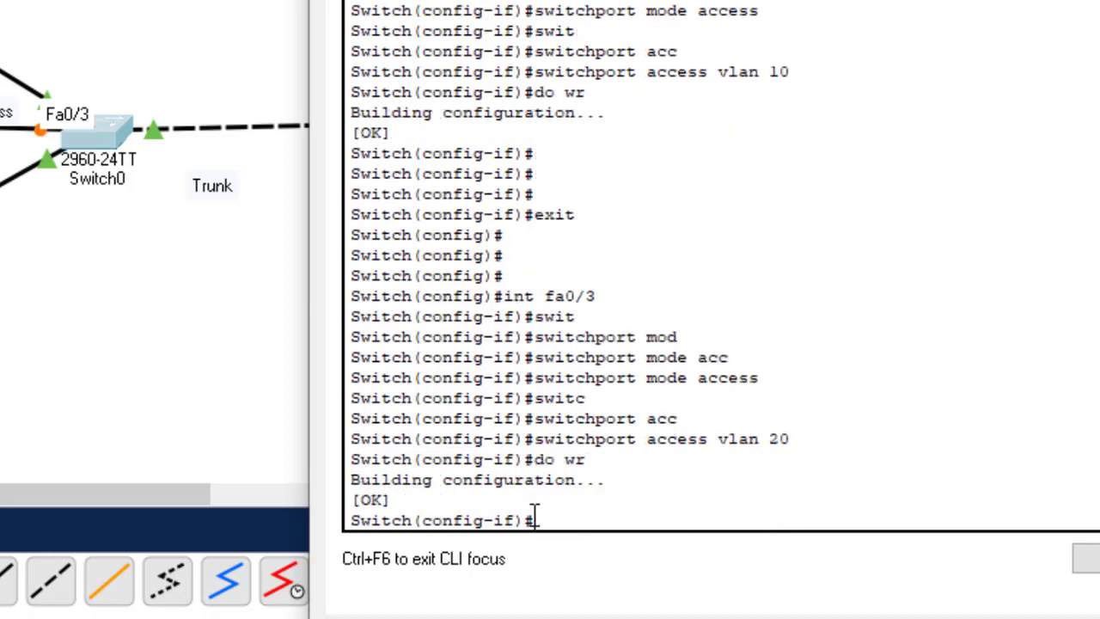
{"action": "key", "text": "Return"}
{"action": "key", "text": "Return"}
{"action": "key", "text": "Return"}
{"action": "type", "text": "exit"}
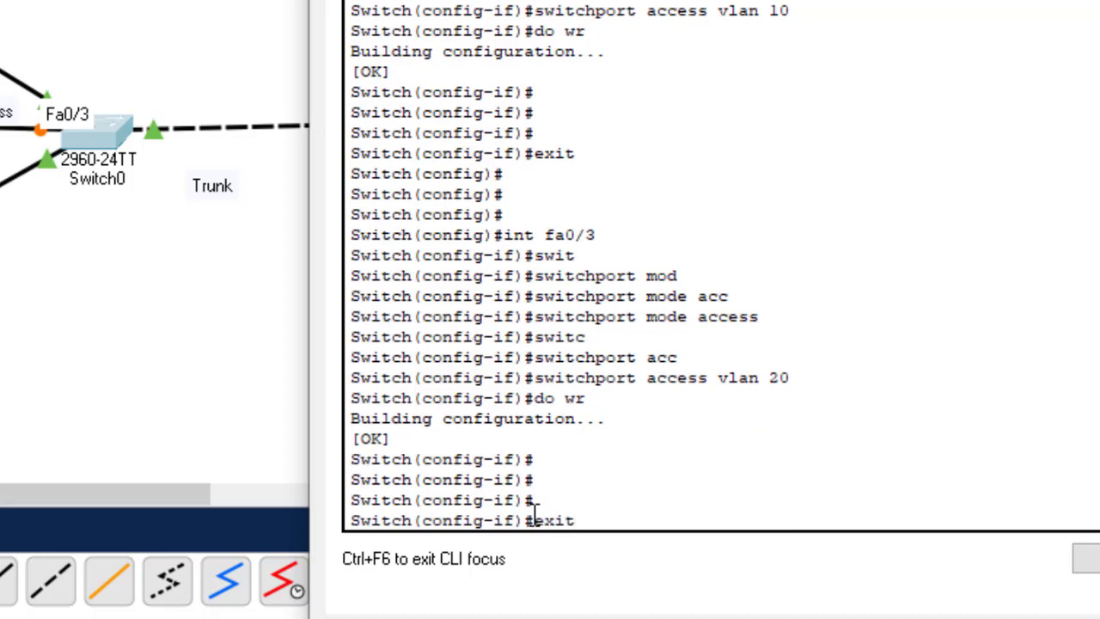
{"action": "key", "text": "Return"}
Check in the topology which Switch0 port connects to PC2, then return to Switch0's command line.
{"action": "left_click", "coordinate": [130, 306]}
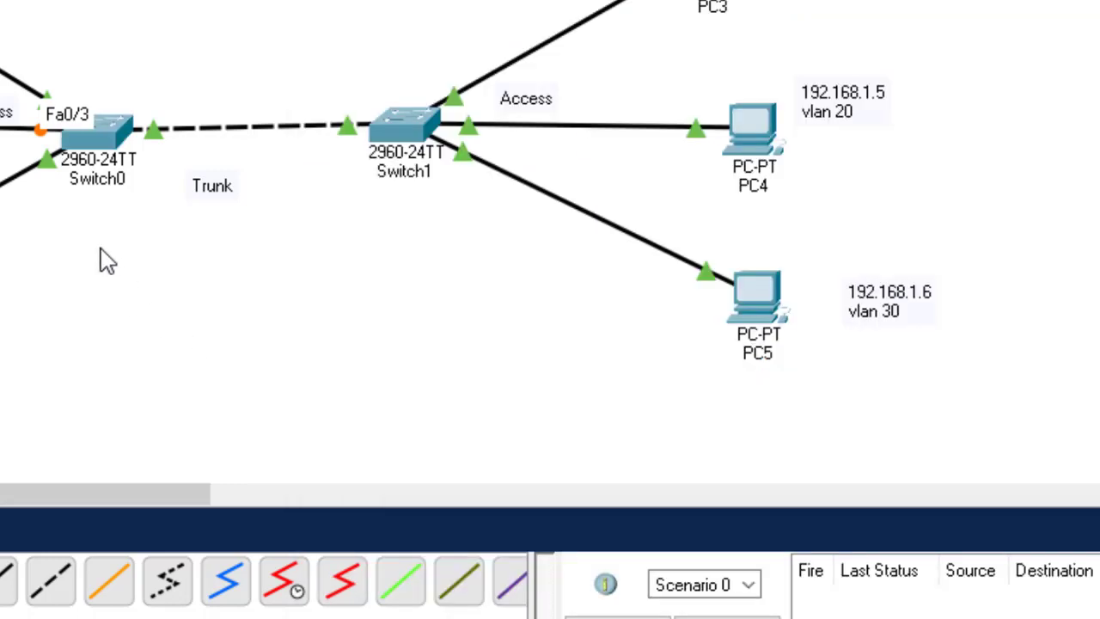
{"action": "mouse_move", "coordinate": [47, 173]}
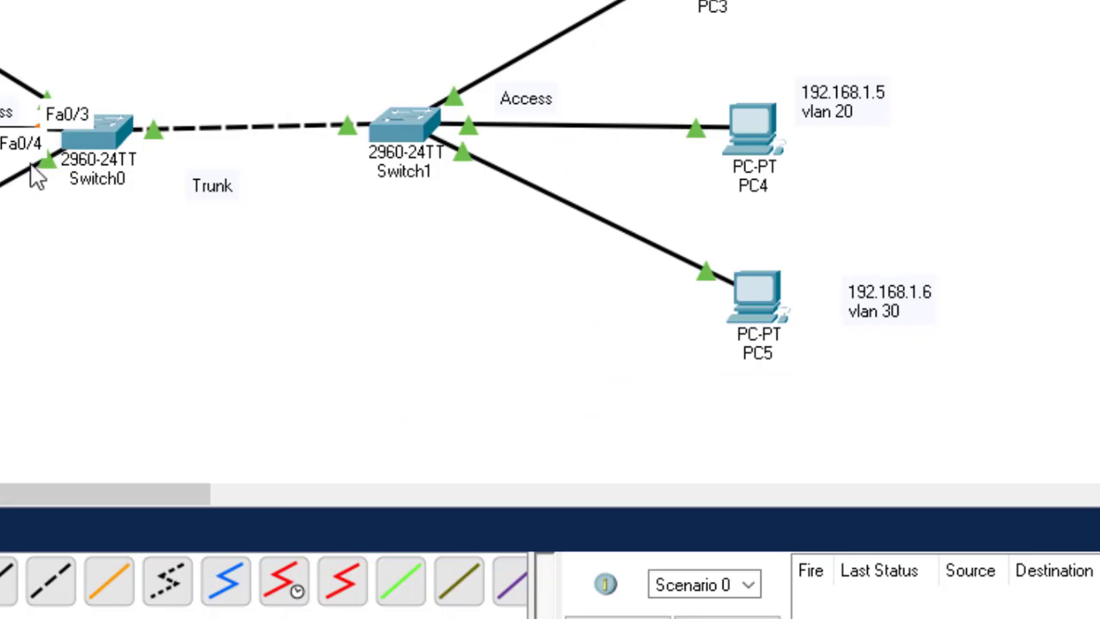
{"action": "left_click", "coordinate": [113, 129]}
{"action": "key", "text": "Return"}
{"action": "key", "text": "Return"}
{"action": "key", "text": "Return"}
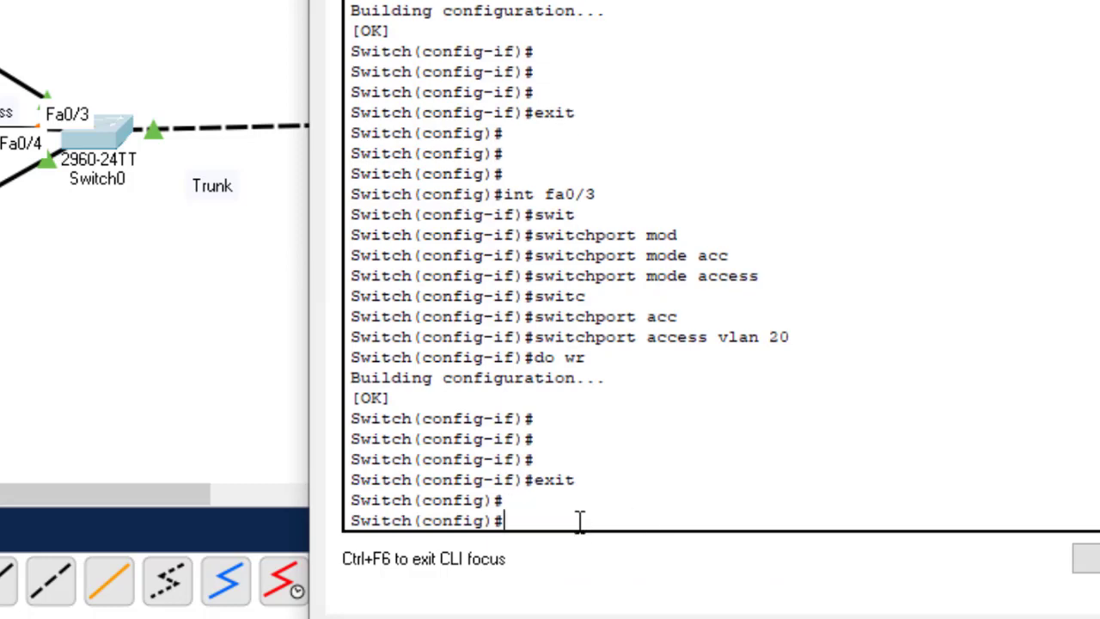
Enter interface fa0/4 on Switch0 and set it to switchport mode access.
{"action": "type", "text": "int"}
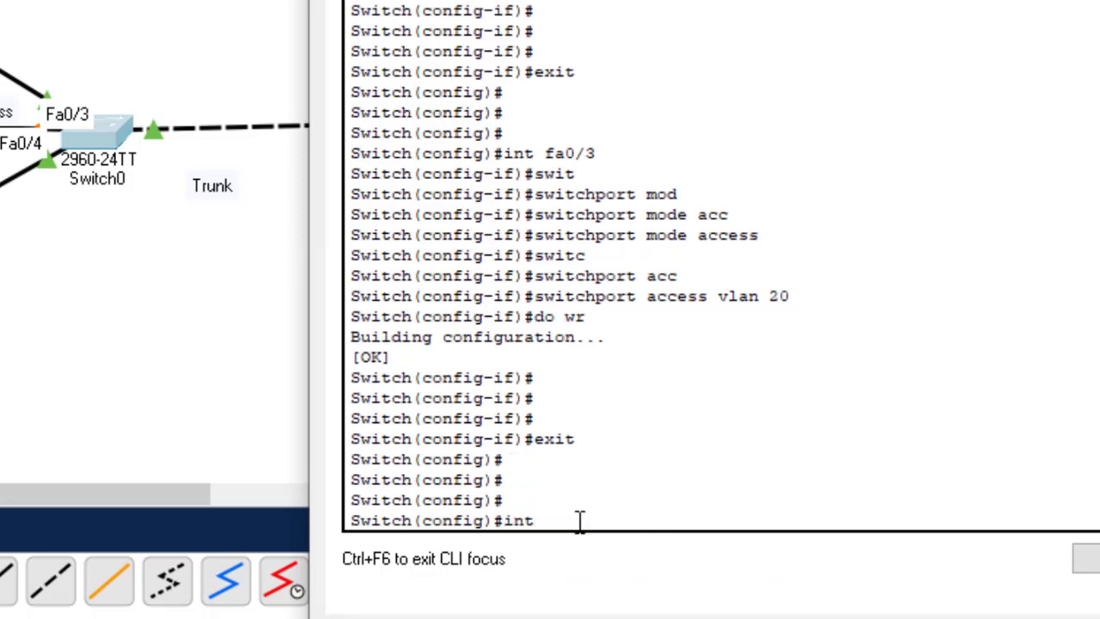
{"action": "type", "text": " fa0/4"}
{"action": "key", "text": "Return"}
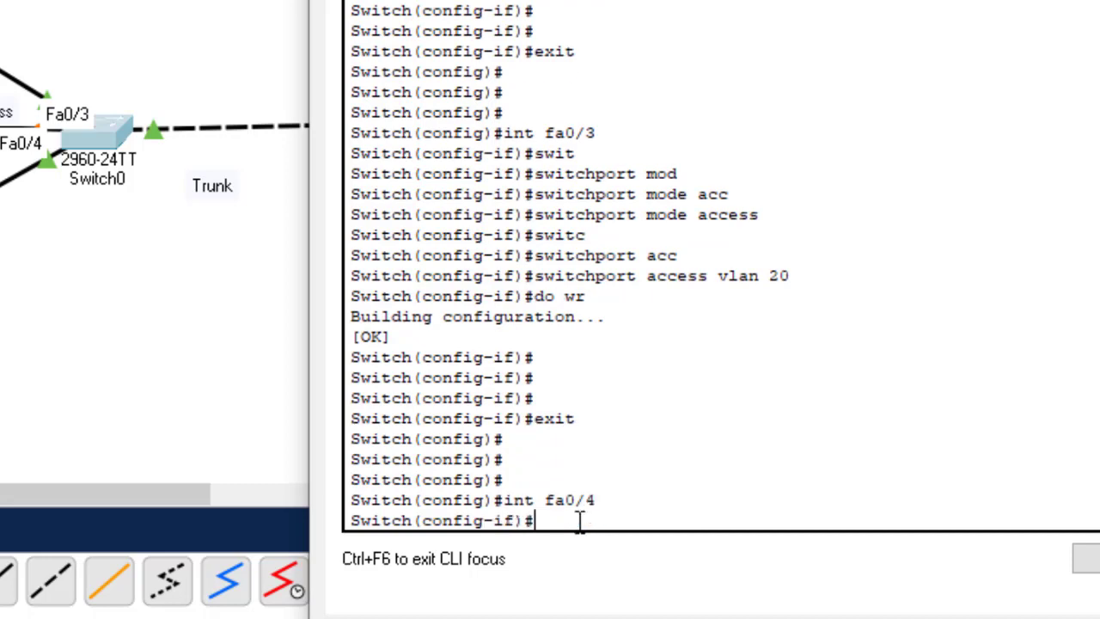
{"action": "type", "text": "swit"}
{"action": "key", "text": "Tab"}
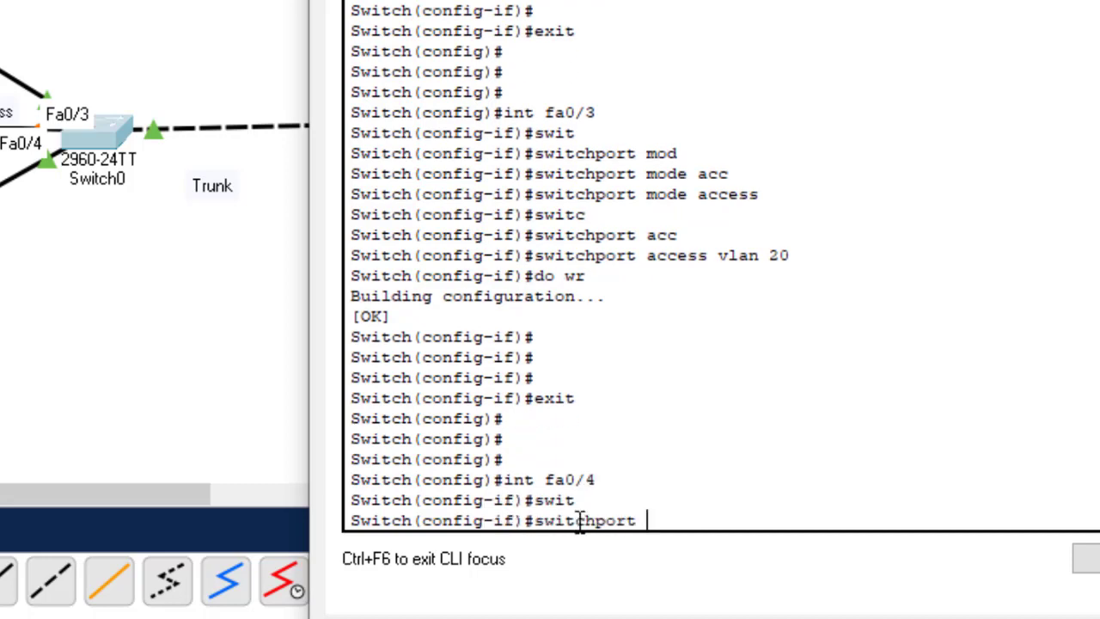
{"action": "type", "text": "mod"}
{"action": "key", "text": "Tab"}
{"action": "type", "text": "acc"}
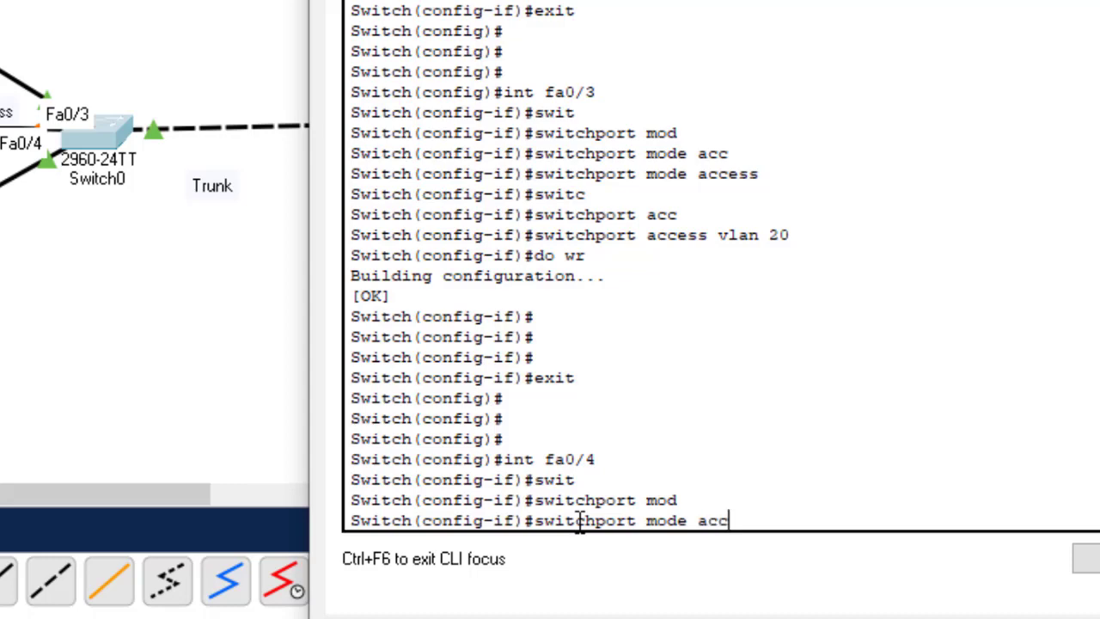
{"action": "key", "text": "Tab"}
{"action": "key", "text": "Return"}
Assign interface fa0/4 to VLAN 30 with switchport access vlan 30 and save the configuration with do wr.
{"action": "type", "text": "swit"}
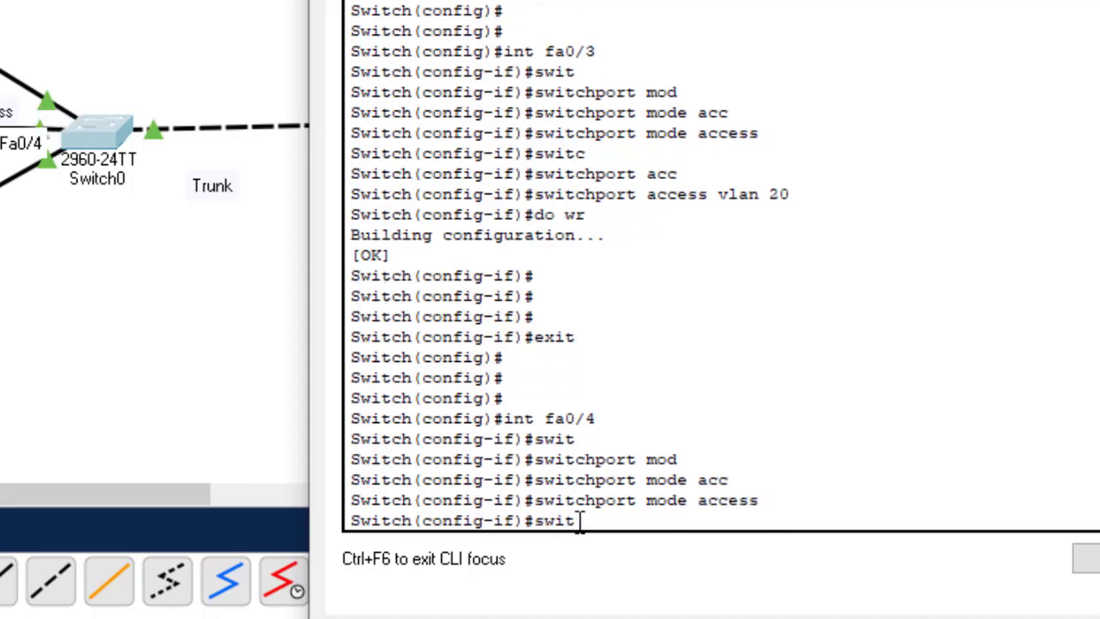
{"action": "key", "text": "Tab"}
{"action": "type", "text": "acc"}
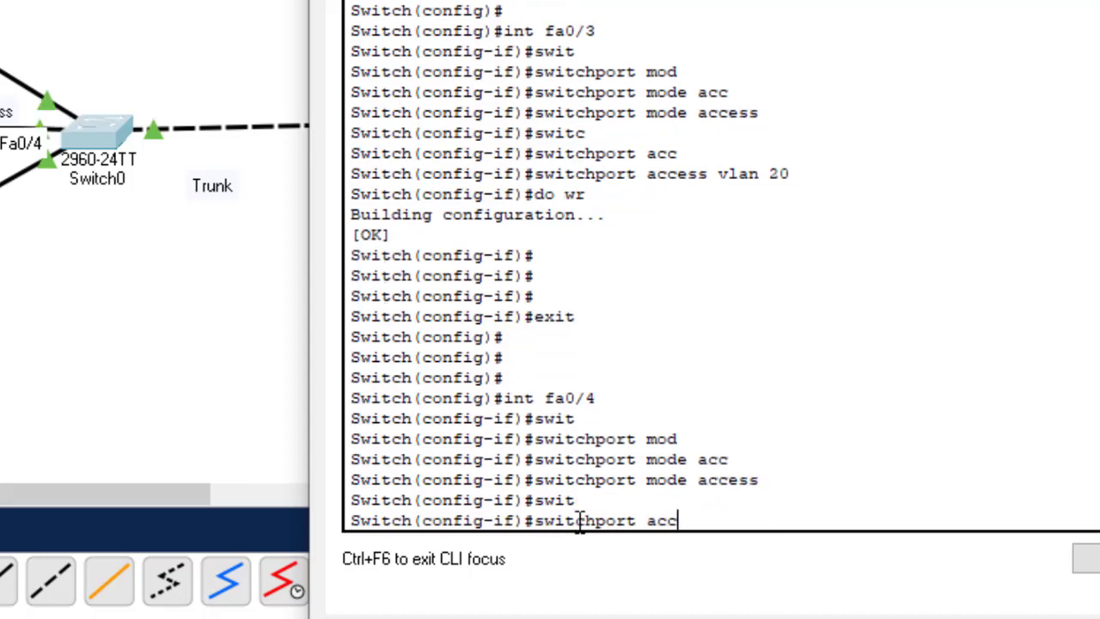
{"action": "key", "text": "Tab"}
{"action": "type", "text": "vlan 30"}
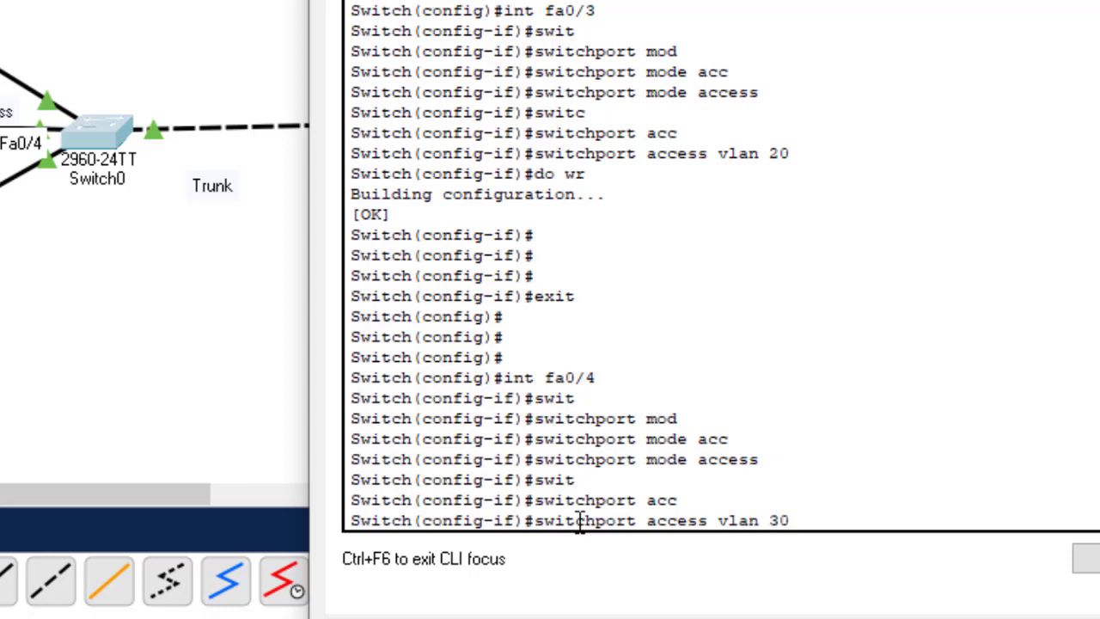
{"action": "key", "text": "Return"}
{"action": "type", "text": "do wr"}
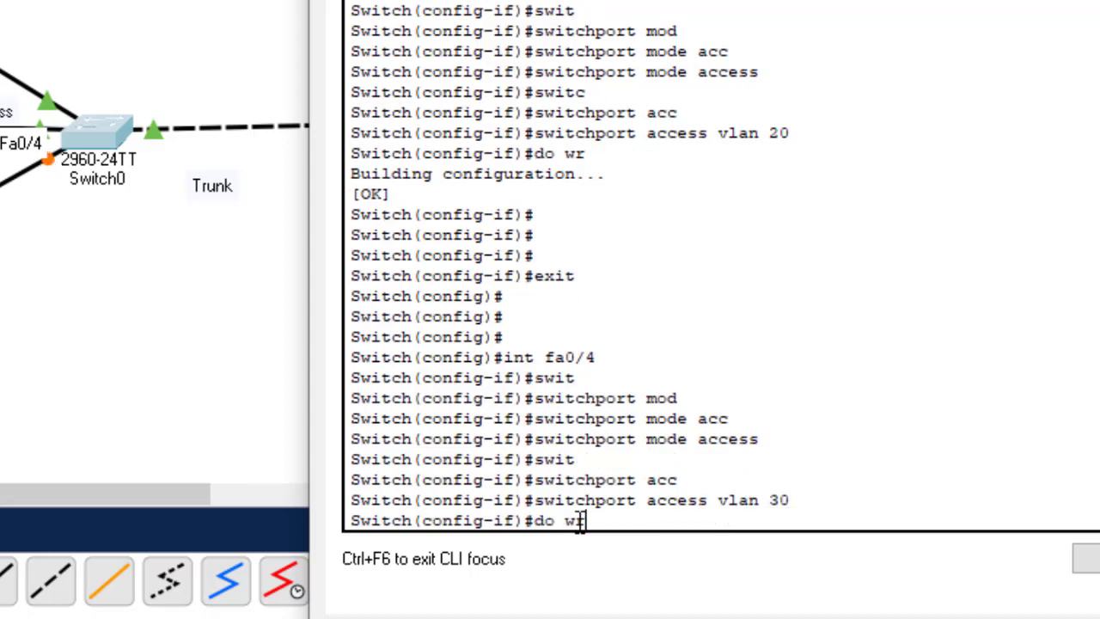
{"action": "key", "text": "Return"}
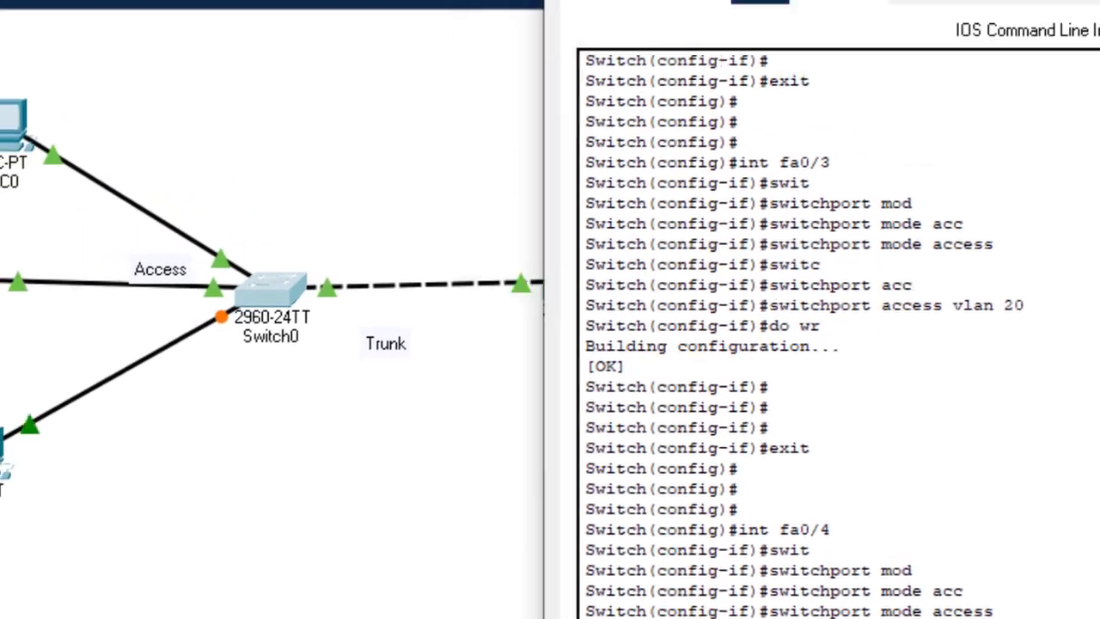
Check in the topology which port links Switch0 to Switch1, then reopen Switch0's command line.
{"action": "left_click_drag", "start_coordinate": [1074, 0], "coordinate": [1006, 400]}
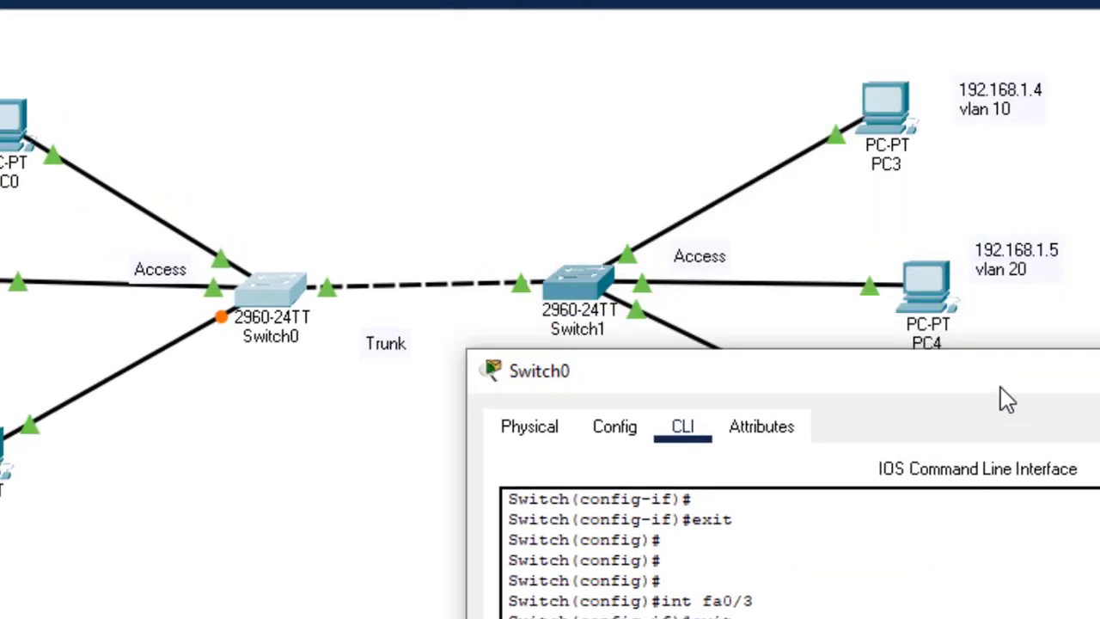
{"action": "left_click", "coordinate": [302, 486]}
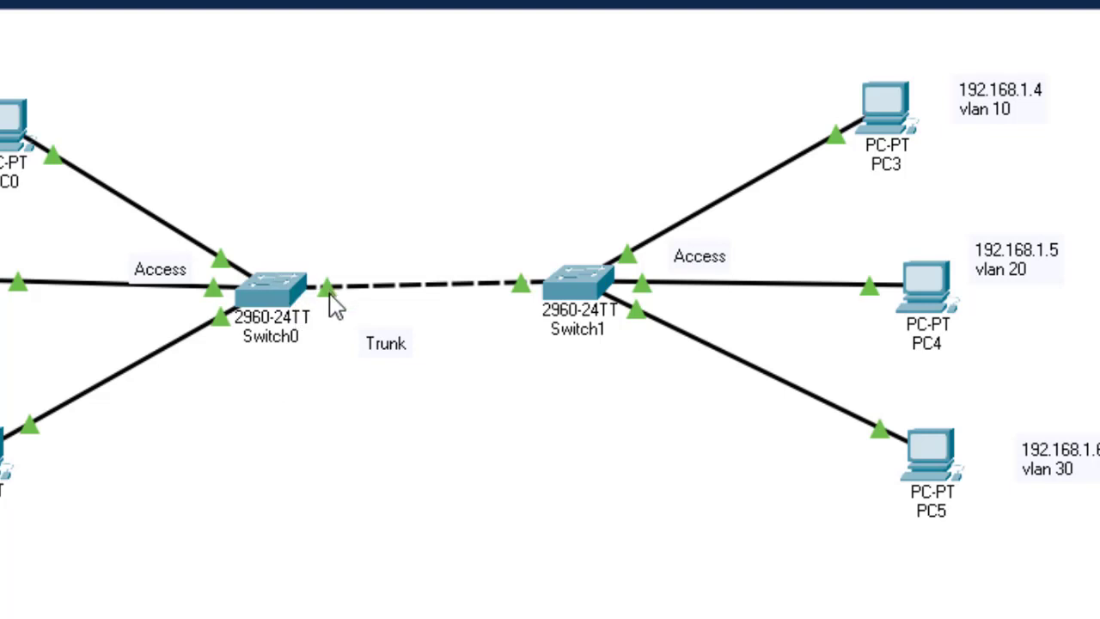
{"action": "mouse_move", "coordinate": [335, 305]}
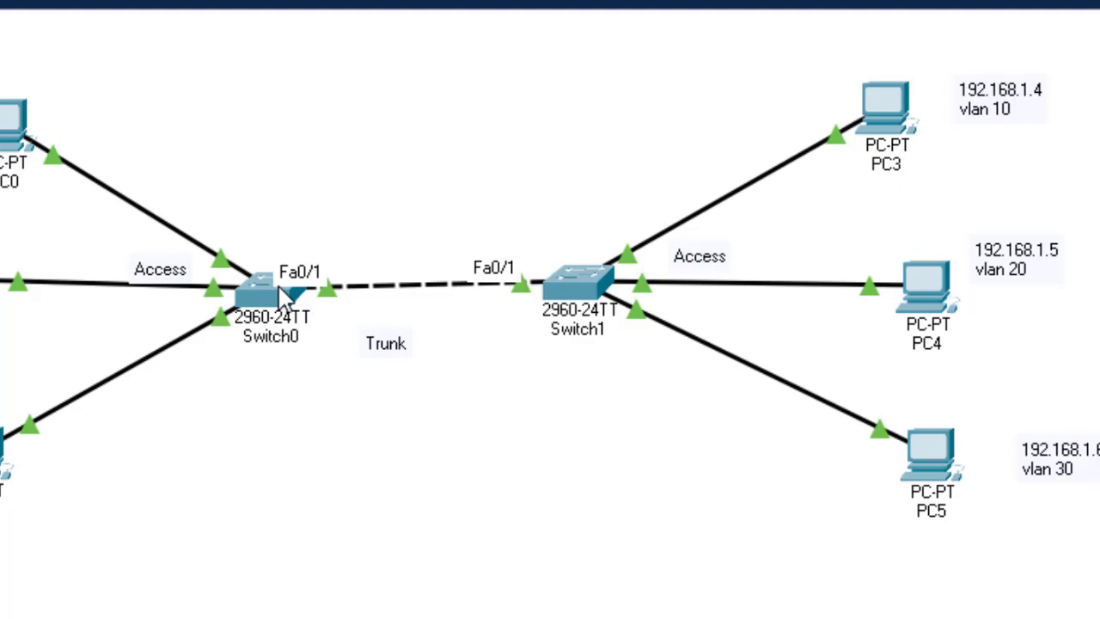
{"action": "left_click", "coordinate": [288, 292]}
Exit fa0/4's interface mode to Switch0's global configuration mode.
{"action": "type", "text": "ex"}
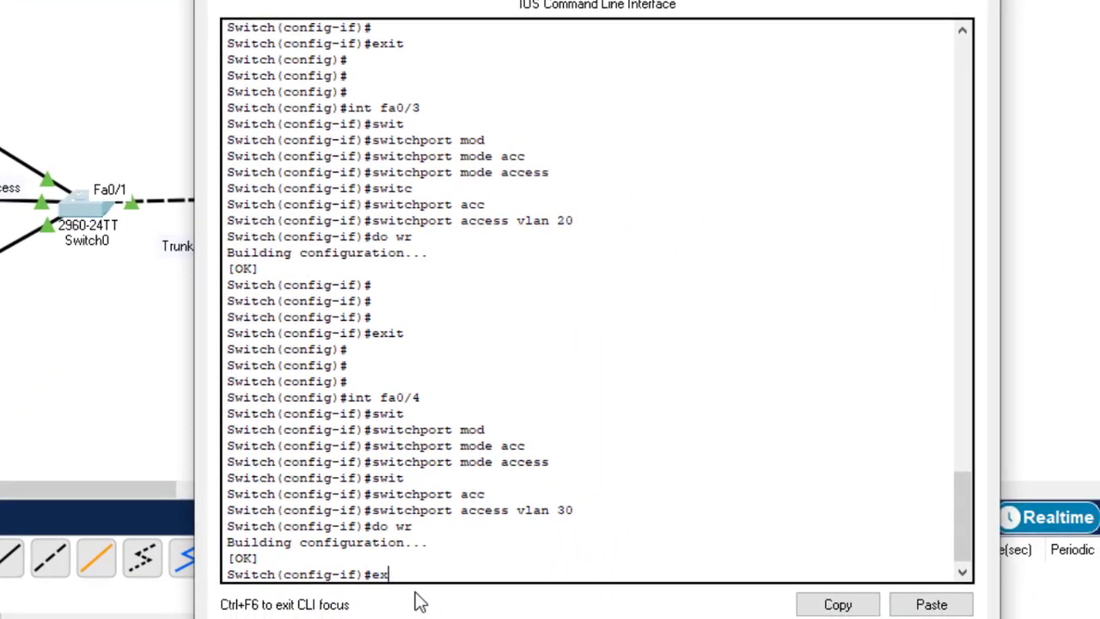
{"action": "type", "text": "it"}
{"action": "key", "text": "Return"}
{"action": "key", "text": "Return"}
{"action": "key", "text": "Return"}
{"action": "key", "text": "Return"}
{"action": "key", "text": "Return"}
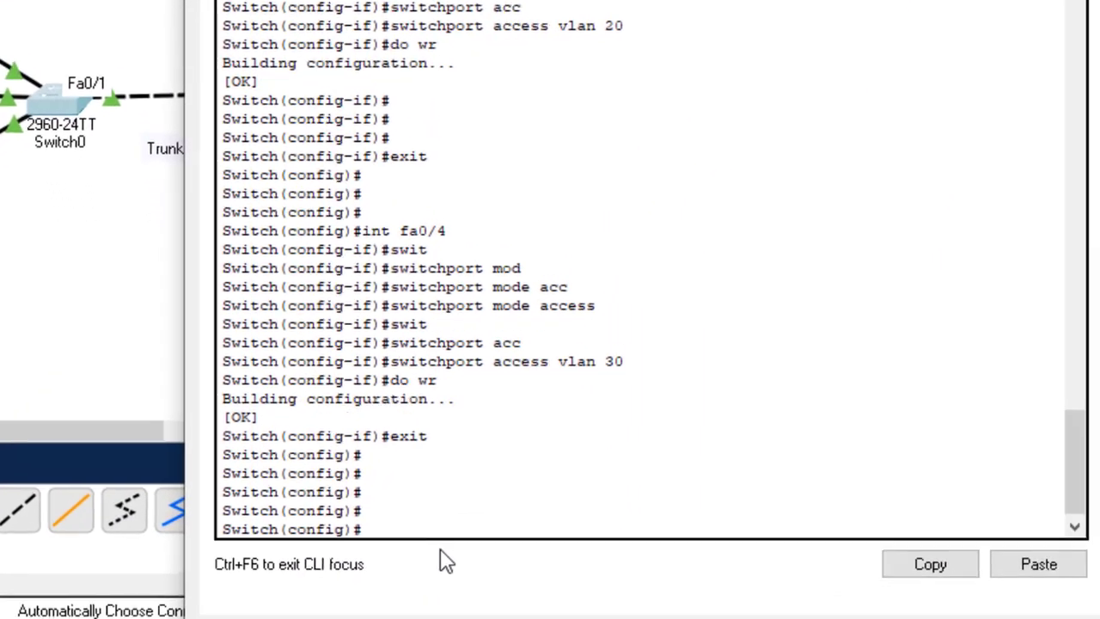
Enter interface fa0/1 on Switch0 and set it to switchport mode trunk.
{"action": "type", "text": "int f"}
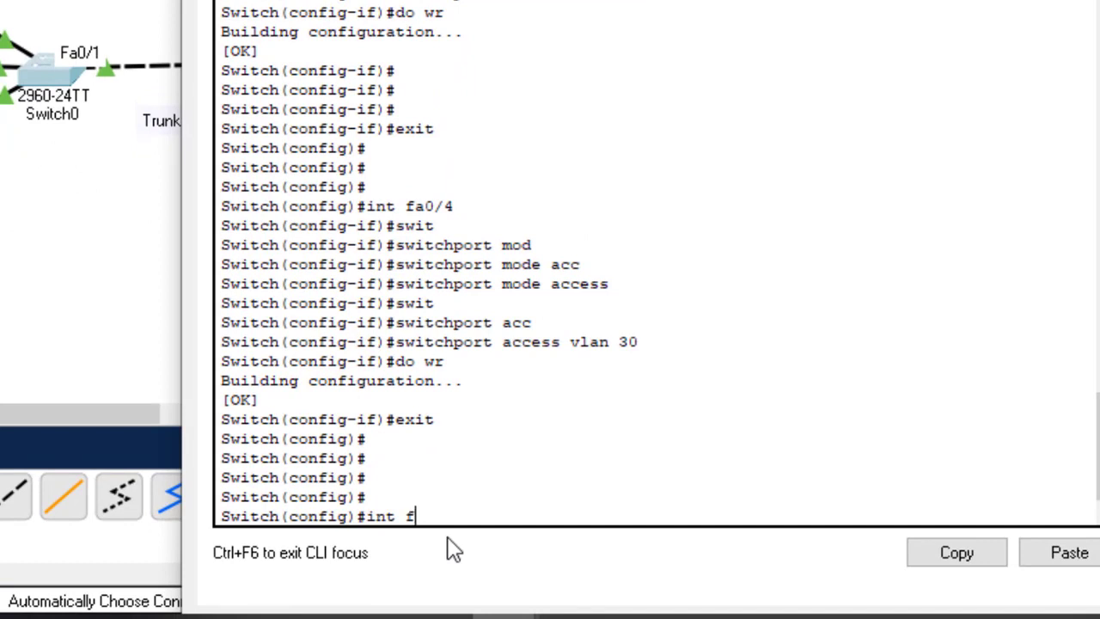
{"action": "type", "text": "a0/1"}
{"action": "key", "text": "Return"}
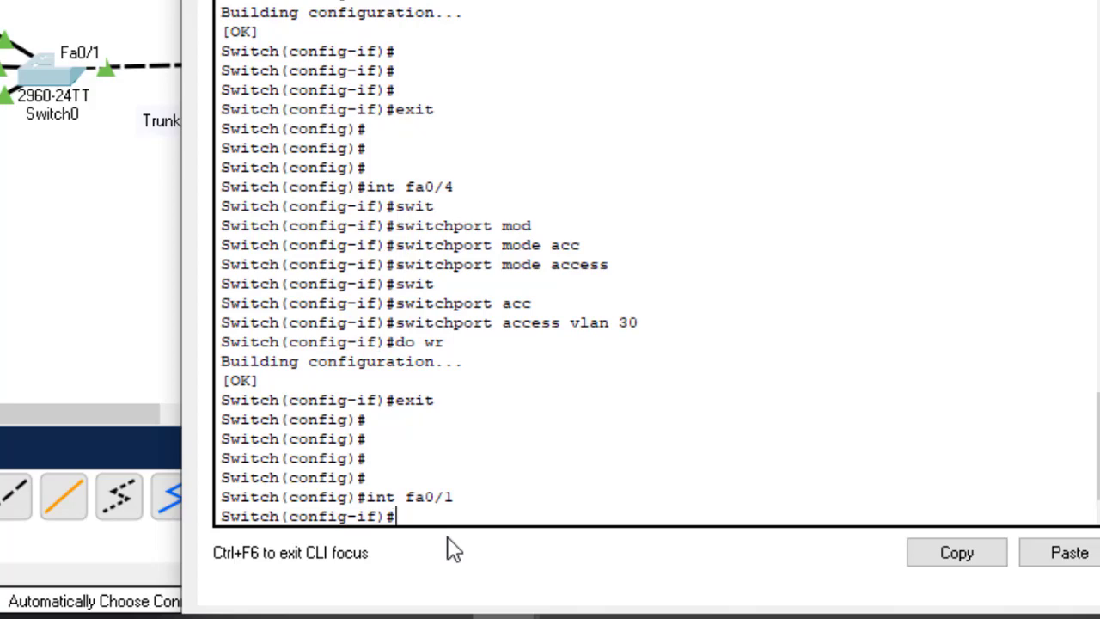
{"action": "type", "text": "switc"}
{"action": "key", "text": "Tab"}
{"action": "type", "text": "mod"}
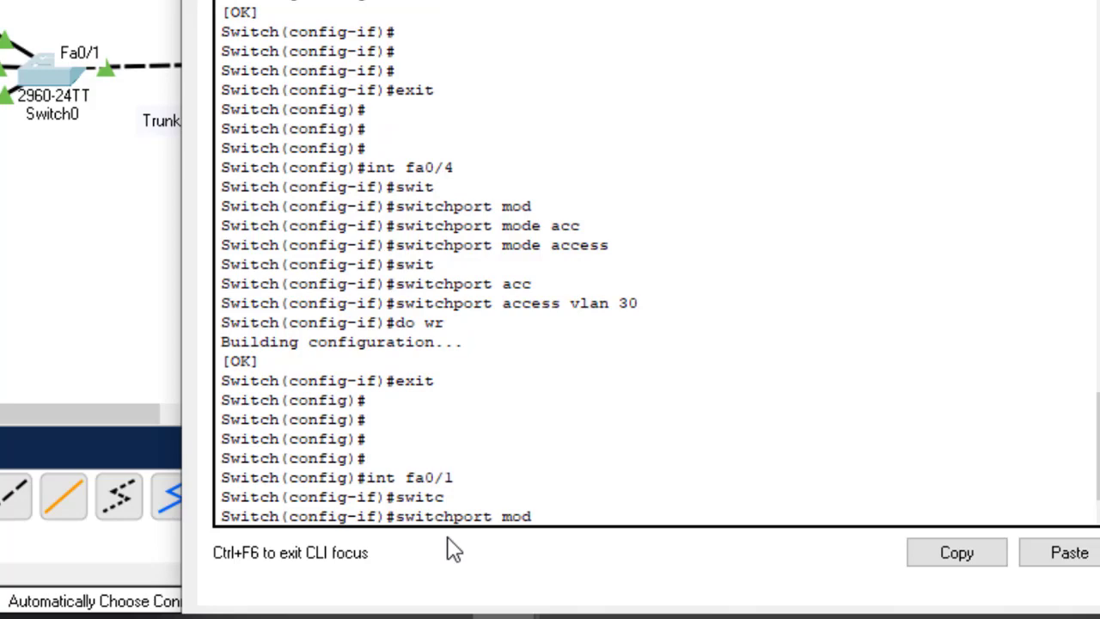
{"action": "key", "text": "Tab"}
{"action": "type", "text": "trunk"}
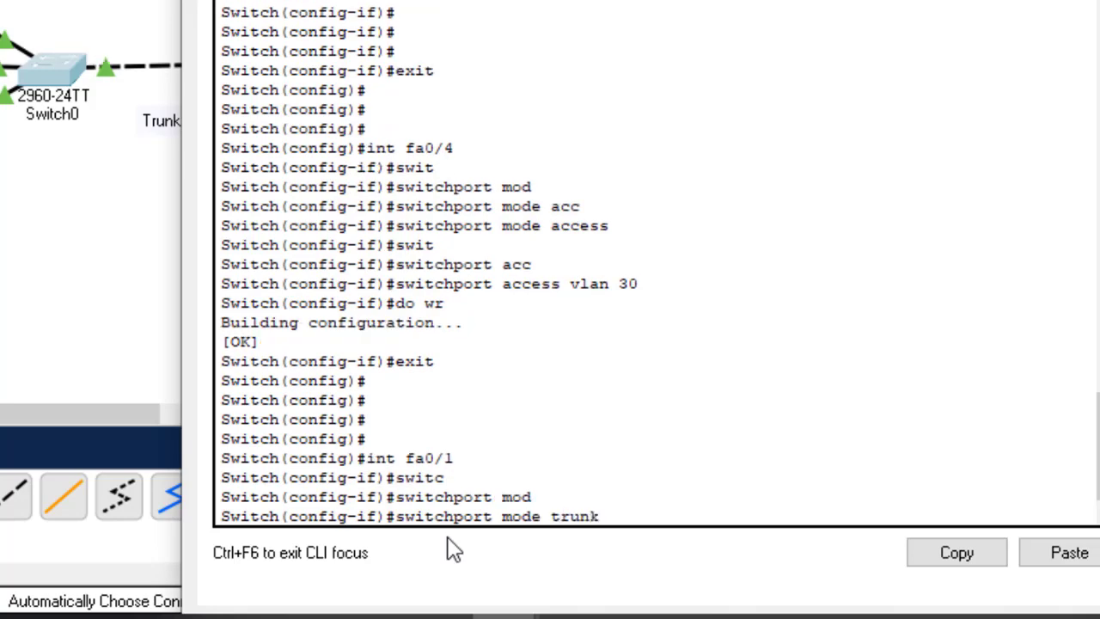
{"action": "key", "text": "Return"}
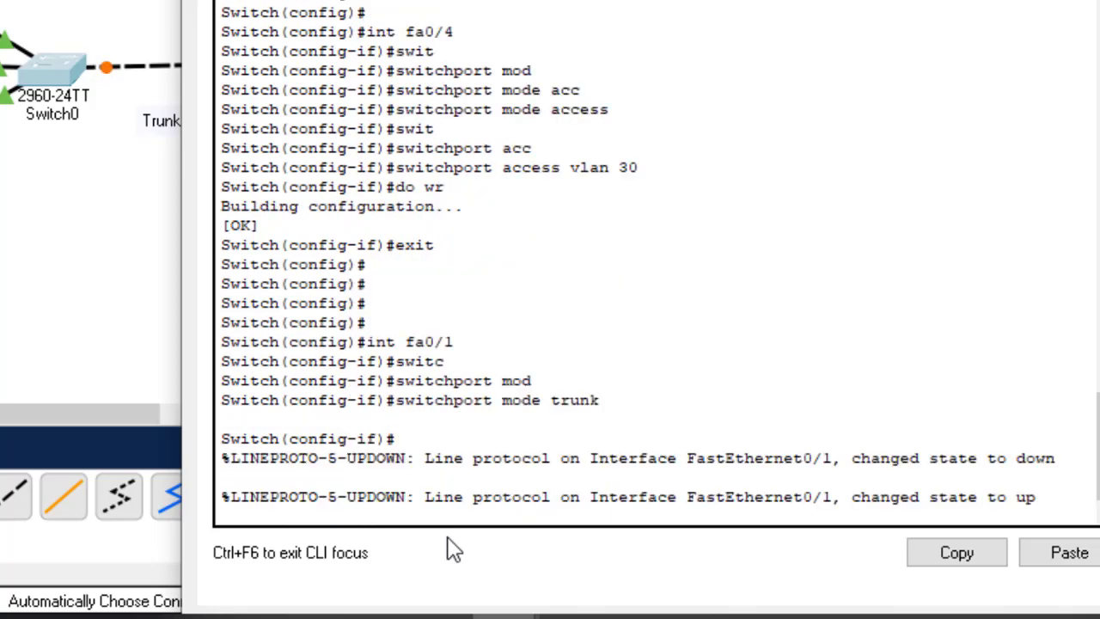
Save Switch0's configuration with do wr and close its device window.
{"action": "key", "text": "Return"}
{"action": "key", "text": "Return"}
{"action": "key", "text": "Return"}
{"action": "key", "text": "Return"}
{"action": "key", "text": "Return"}
{"action": "key", "text": "Return"}
{"action": "key", "text": "Return"}
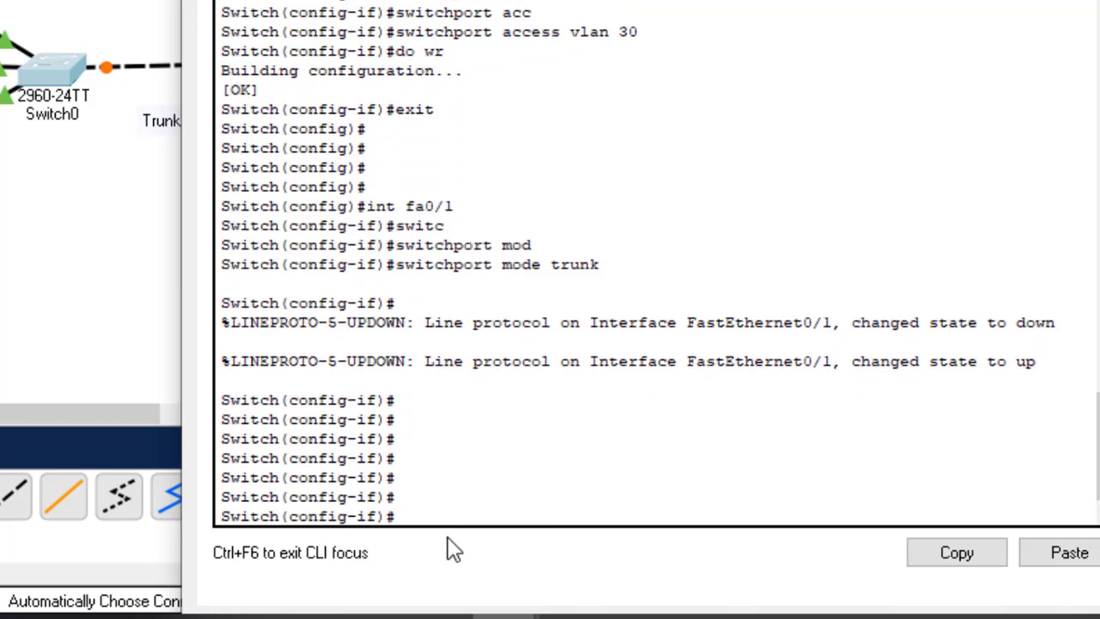
{"action": "type", "text": "do wr"}
{"action": "key", "text": "Return"}
{"action": "key", "text": "alt+F4"}
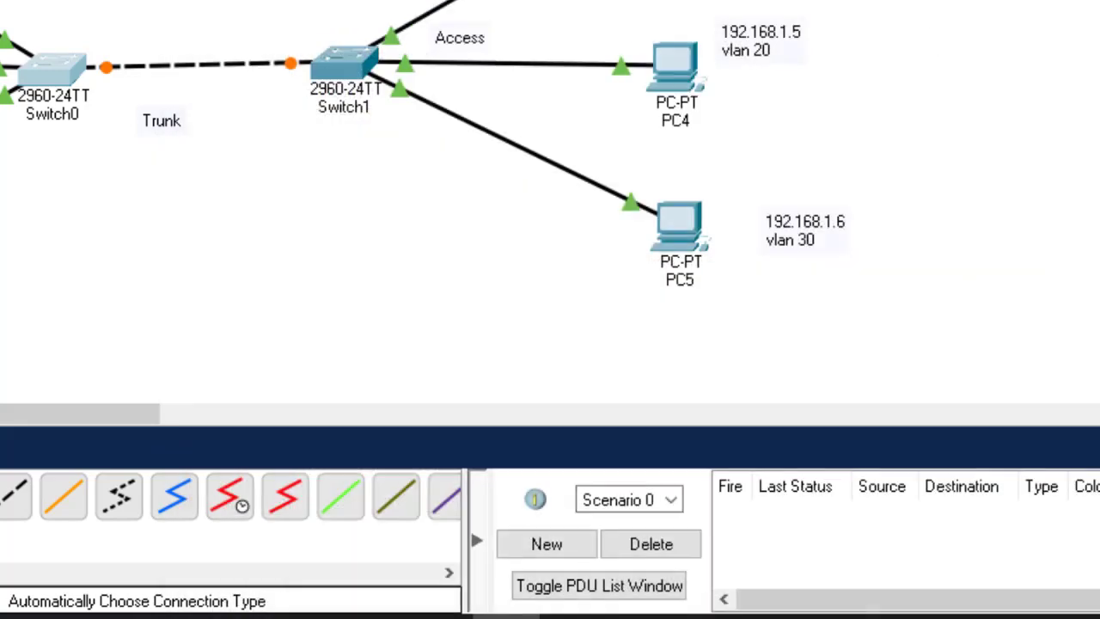
Open Switch1's command line and bring up its user prompt.
{"action": "left_click", "coordinate": [354, 77]}
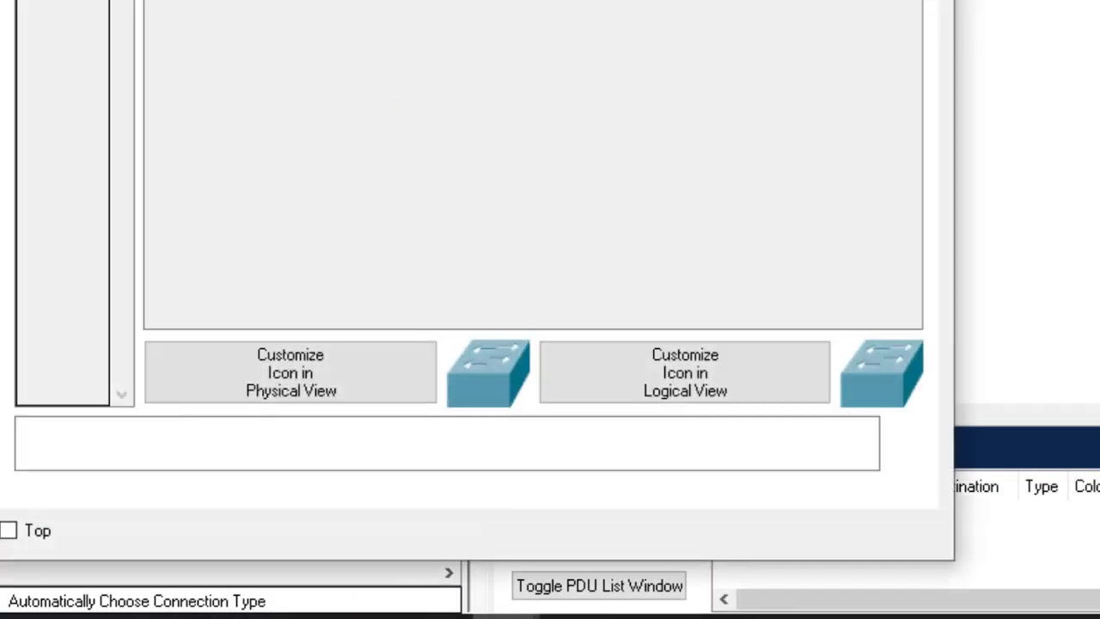
{"action": "left_click", "coordinate": [280, 4]}
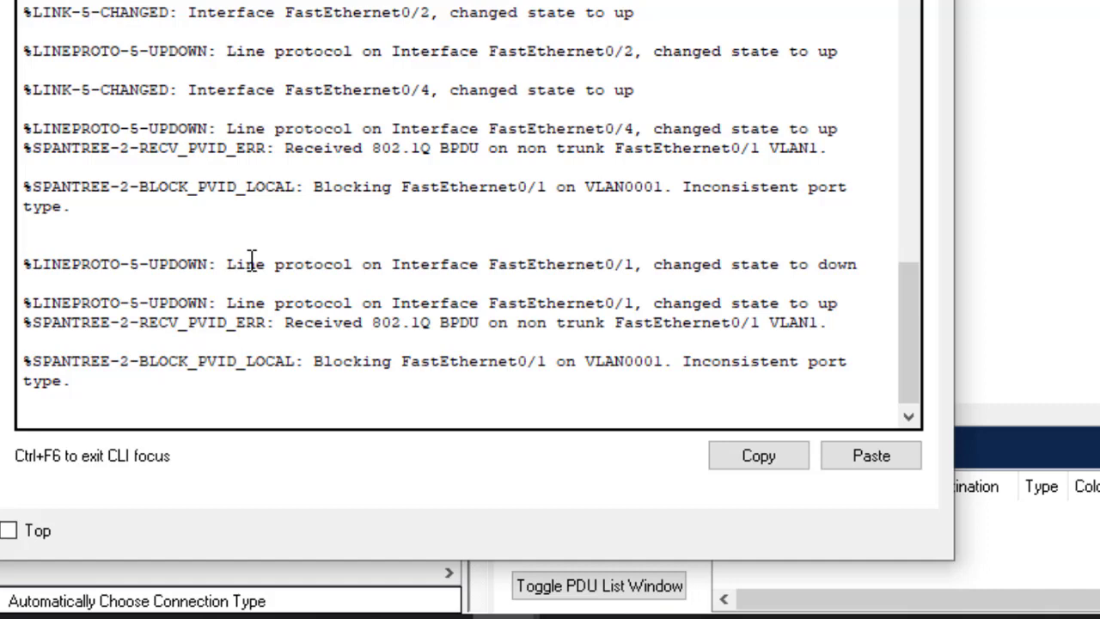
{"action": "key", "text": "Return"}
{"action": "key", "text": "Return"}
{"action": "key", "text": "Return"}
{"action": "key", "text": "Return"}
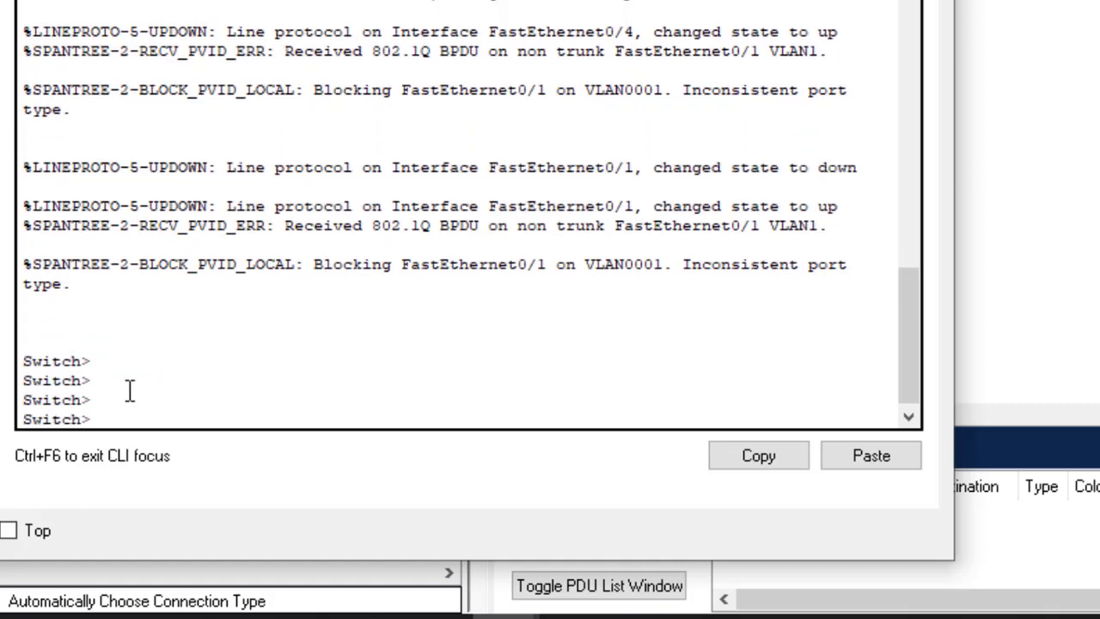
Enter privileged mode on Switch1 with en and global configuration mode with config t.
{"action": "type", "text": "en"}
{"action": "key", "text": "Return"}
{"action": "type", "text": "config"}
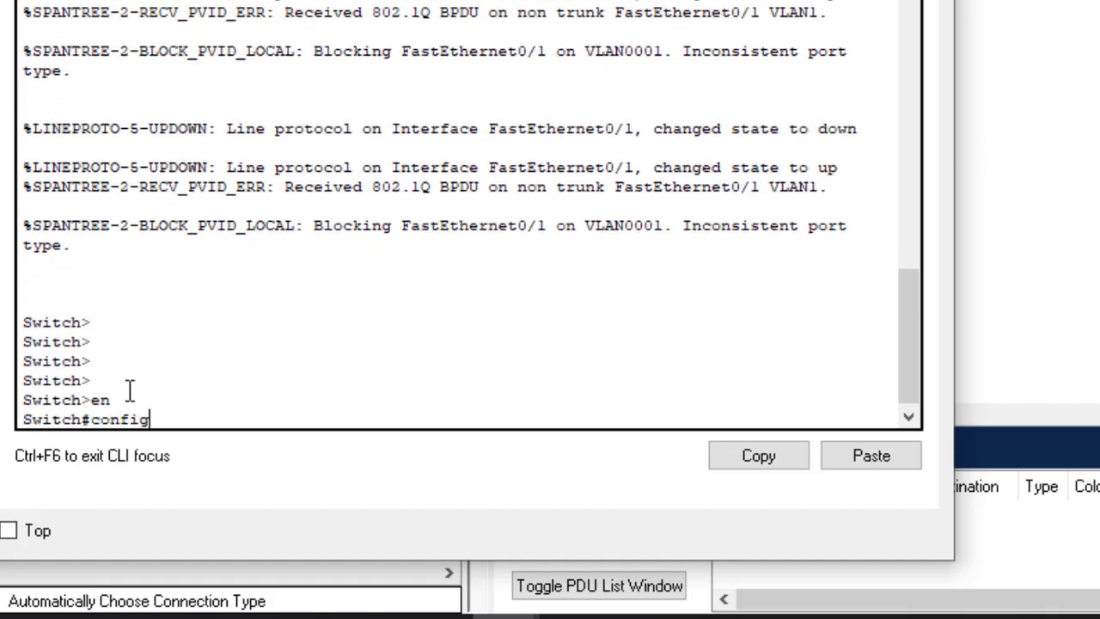
{"action": "type", "text": " t"}
{"action": "key", "text": "Return"}
{"action": "key", "text": "Return"}
{"action": "key", "text": "Return"}
{"action": "key", "text": "Return"}
{"action": "key", "text": "Return"}
{"action": "key", "text": "Return"}
{"action": "key", "text": "Return"}
{"action": "key", "text": "Return"}
{"action": "key", "text": "Return"}
{"action": "key", "text": "Return"}
{"action": "key", "text": "Return"}
{"action": "key", "text": "Return"}
{"action": "key", "text": "Return"}
{"action": "key", "text": "Return"}
{"action": "key", "text": "Return"}
{"action": "key", "text": "Return"}
{"action": "key", "text": "Return"}
{"action": "key", "text": "Return"}
{"action": "key", "text": "Return"}
{"action": "key", "text": "Return"}
{"action": "key", "text": "Return"}
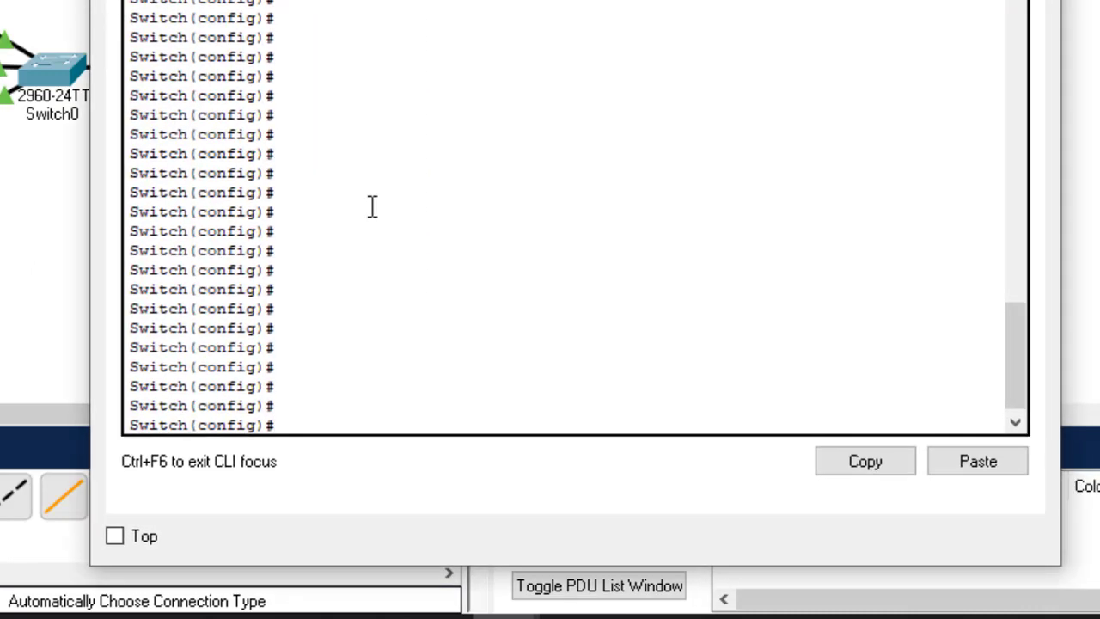
Create VLAN 10 on Switch1 and name it HR.
{"action": "type", "text": "vlan 10"}
{"action": "key", "text": "Return"}
{"action": "type", "text": "name "}
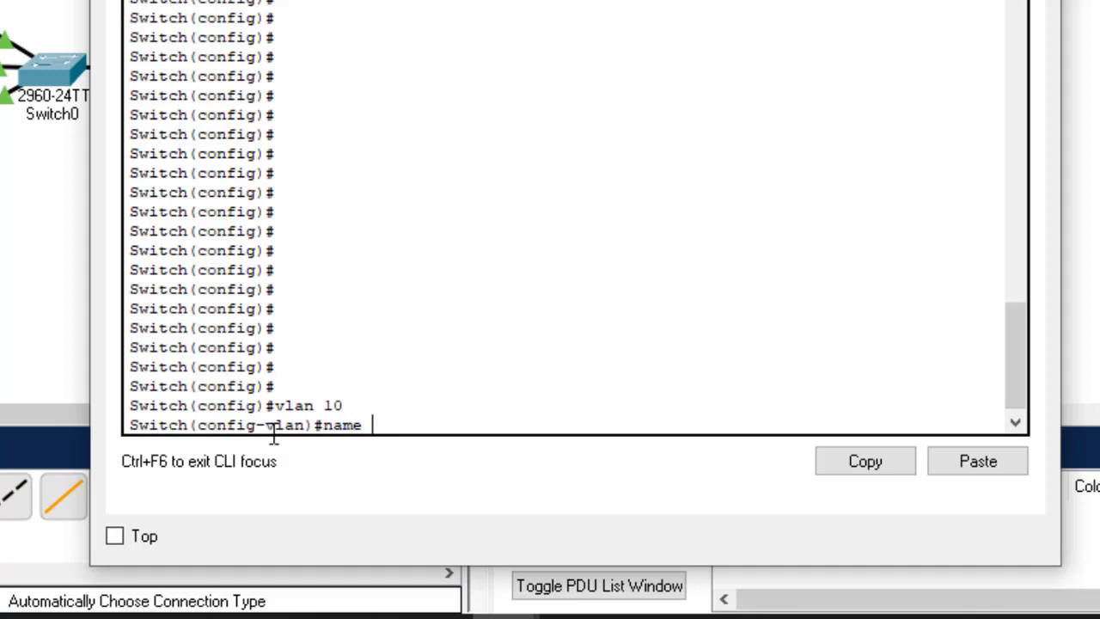
{"action": "type", "text": "HR"}
{"action": "key", "text": "Return"}
Create VLAN 20 on Switch1 and name it ICT.
{"action": "type", "text": "vlan)#vlan"}
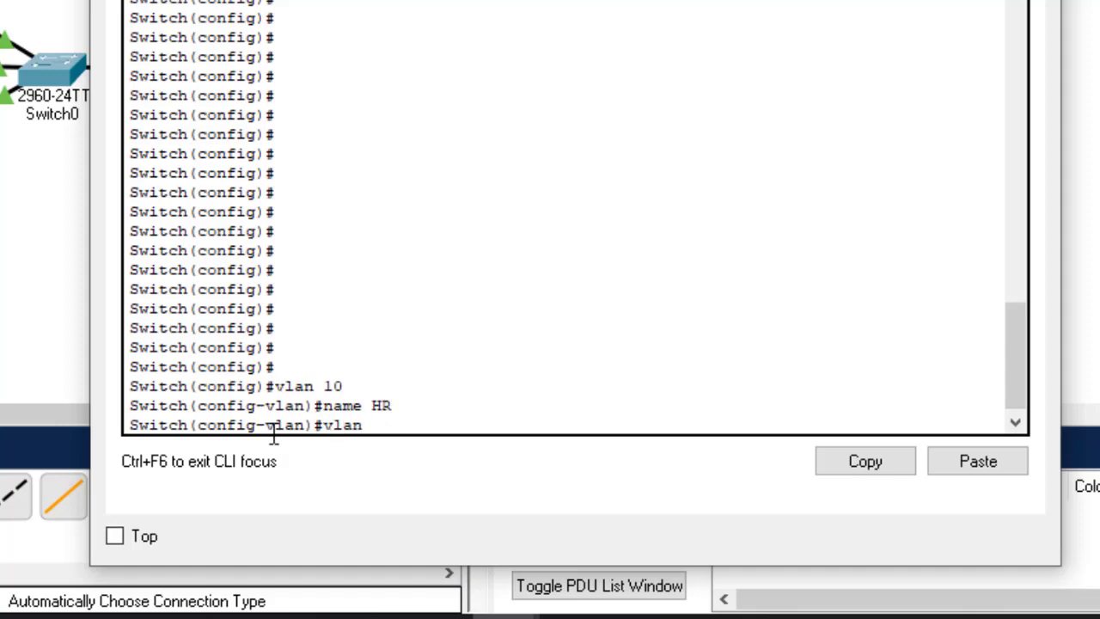
{"action": "type", "text": " 20"}
{"action": "key", "text": "Return"}
{"action": "type", "text": "name I"}
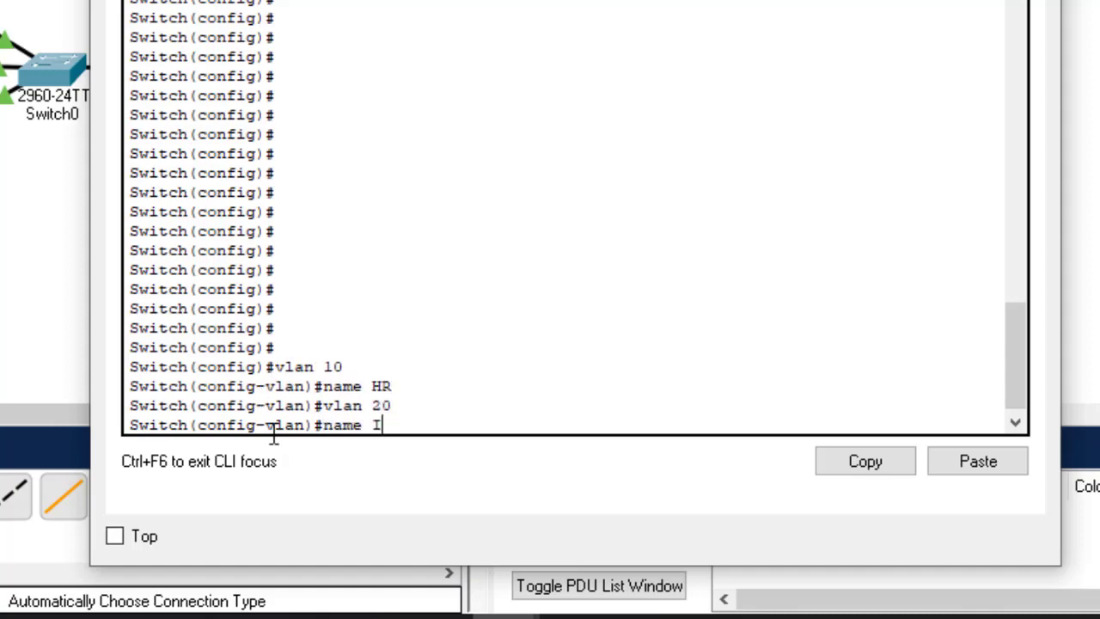
{"action": "type", "text": "CT"}
{"action": "key", "text": "Return"}
Create VLAN 30 on Switch1 and name it Finance.
{"action": "type", "text": "vlan)#vlan"}
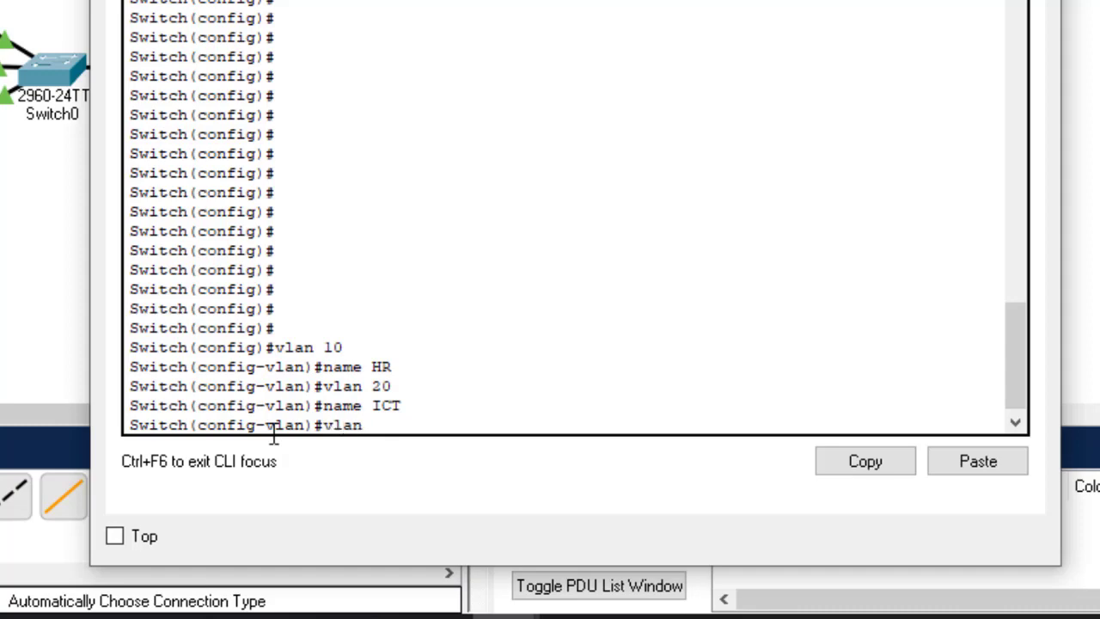
{"action": "type", "text": " 30"}
{"action": "key", "text": "Return"}
{"action": "type", "text": "name "}
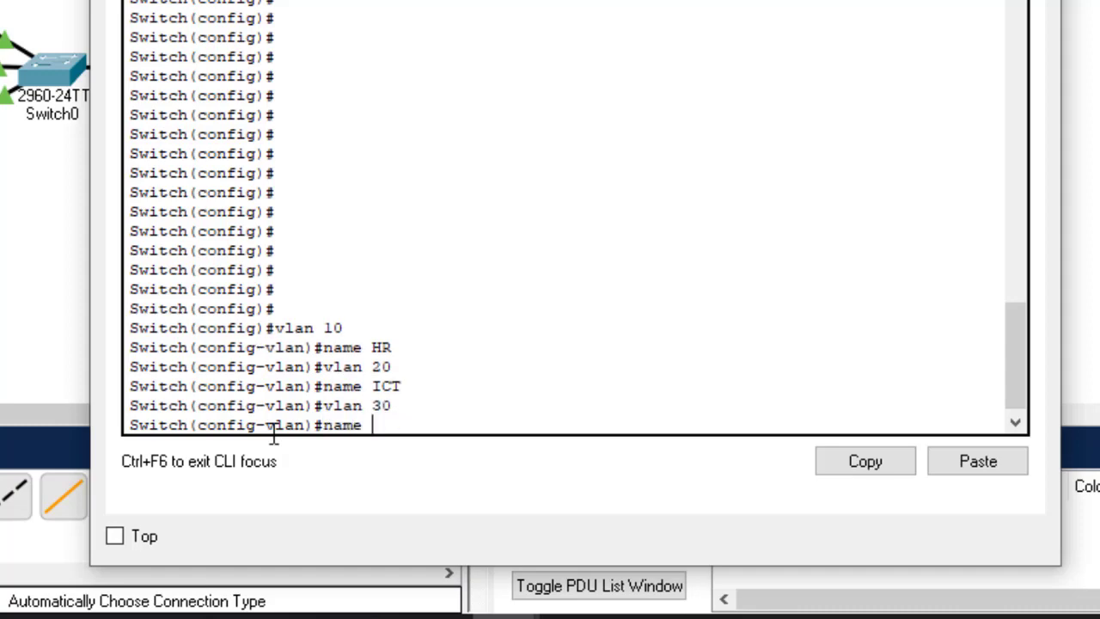
{"action": "type", "text": "Finance"}
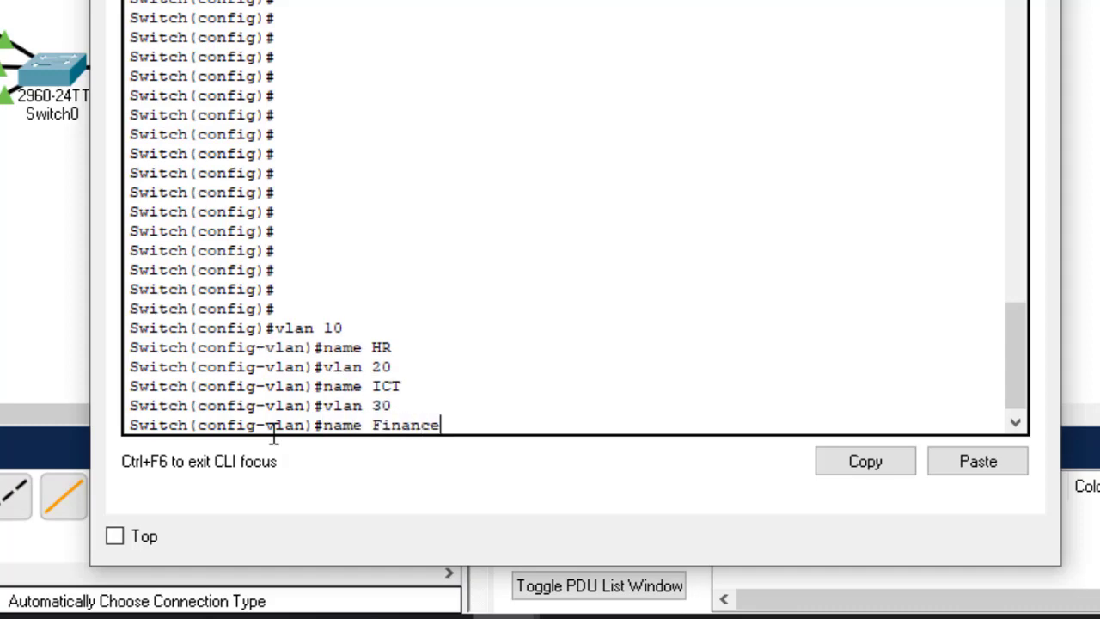
{"action": "key", "text": "Return"}
Save Switch1's VLAN configuration with do wr and exit to global configuration mode.
{"action": "type", "text": "wr"}
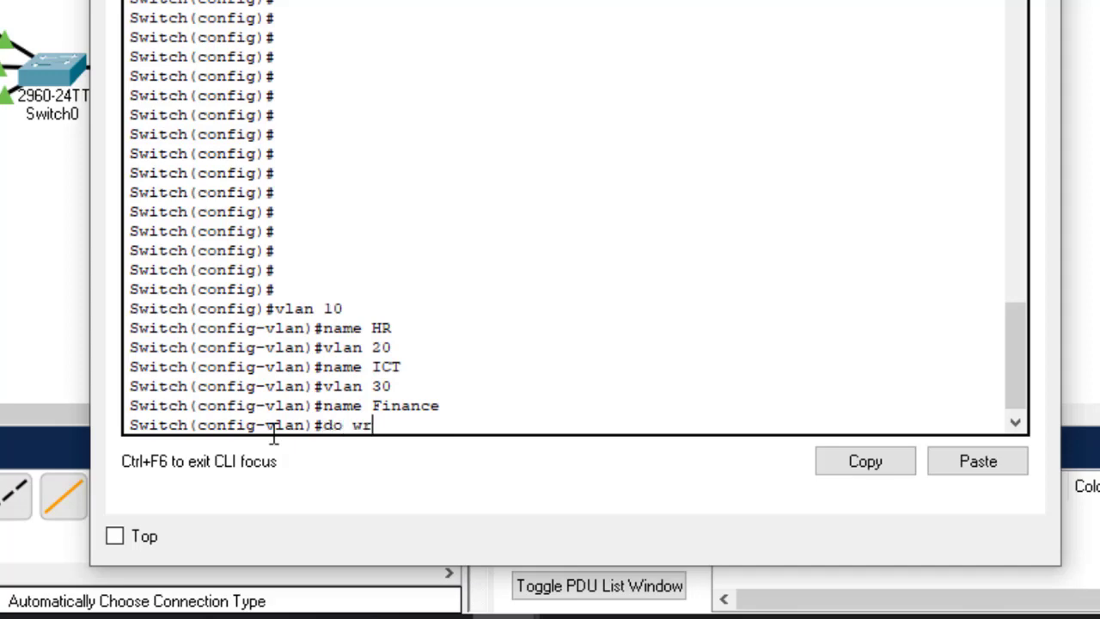
{"action": "key", "text": "Return"}
{"action": "key", "text": "Return"}
{"action": "key", "text": "Return"}
{"action": "key", "text": "Return"}
{"action": "key", "text": "Return"}
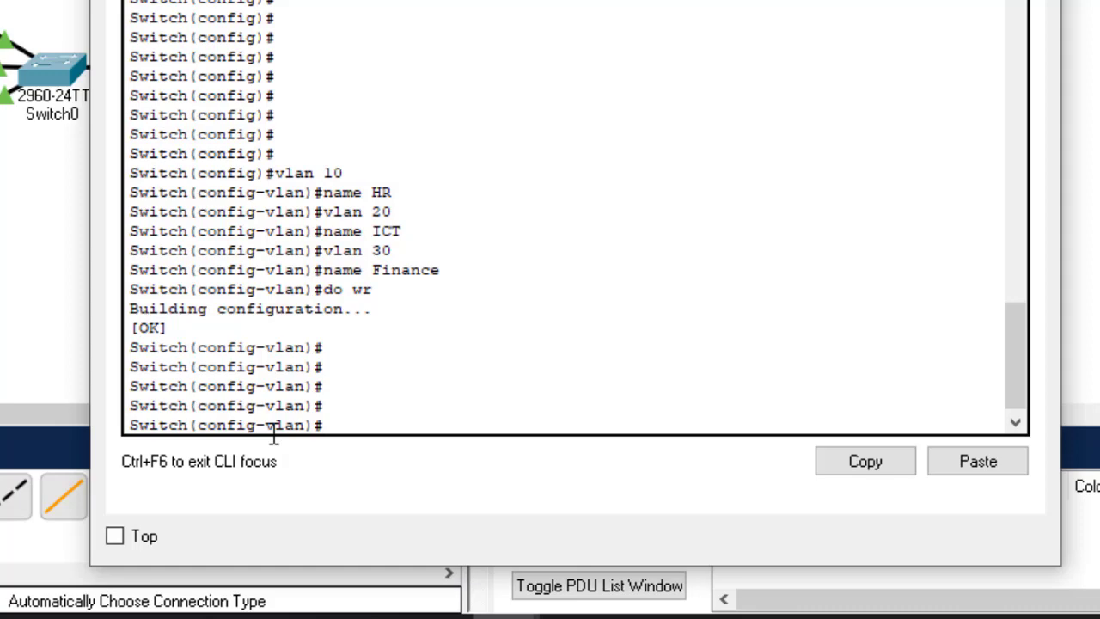
{"action": "type", "text": "exit"}
{"action": "key", "text": "Return"}
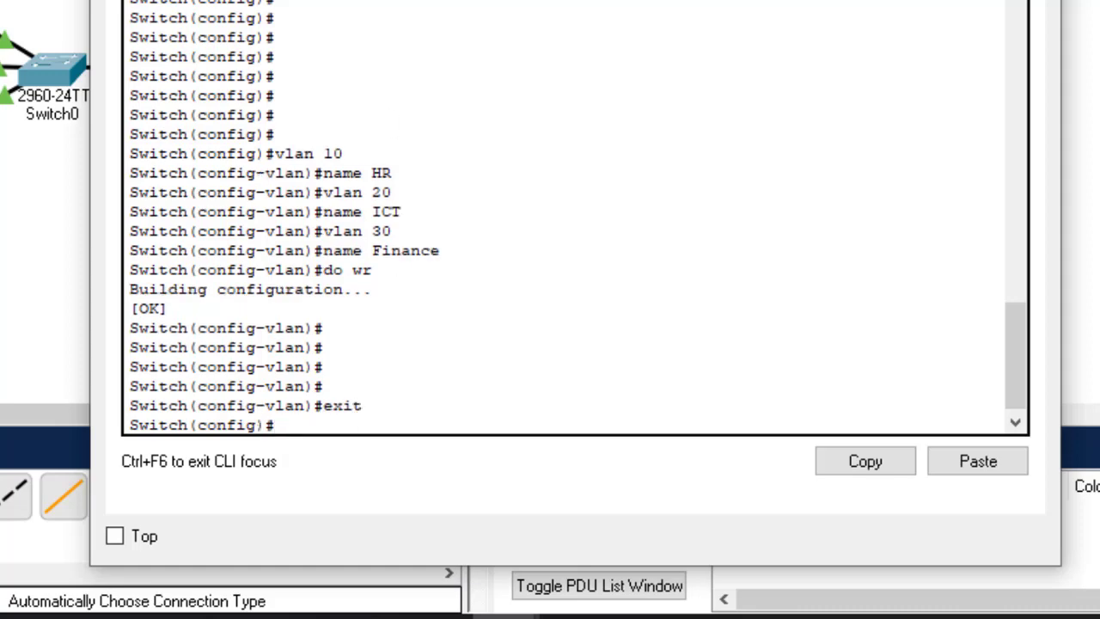
Check in the topology which ports link Switch1 to its PCs and reopen Switch1's command line.
{"action": "key", "text": "Return"}
{"action": "key", "text": "Return"}
{"action": "key", "text": "Return"}
{"action": "key", "text": "Return"}
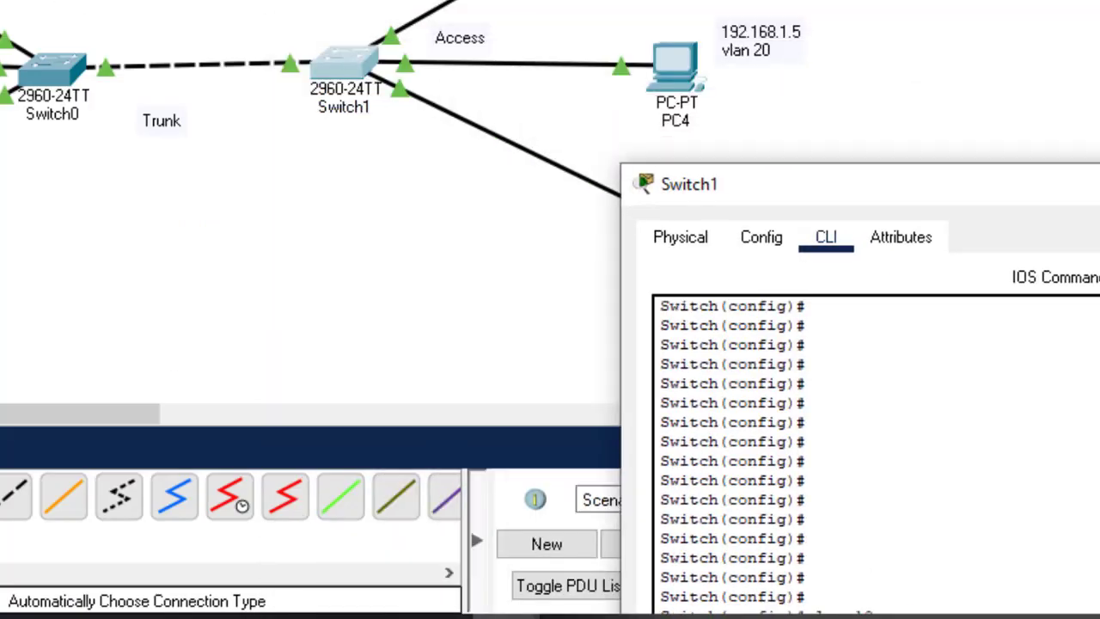
{"action": "left_click_drag", "start_coordinate": [1034, 106], "coordinate": [1058, 129]}
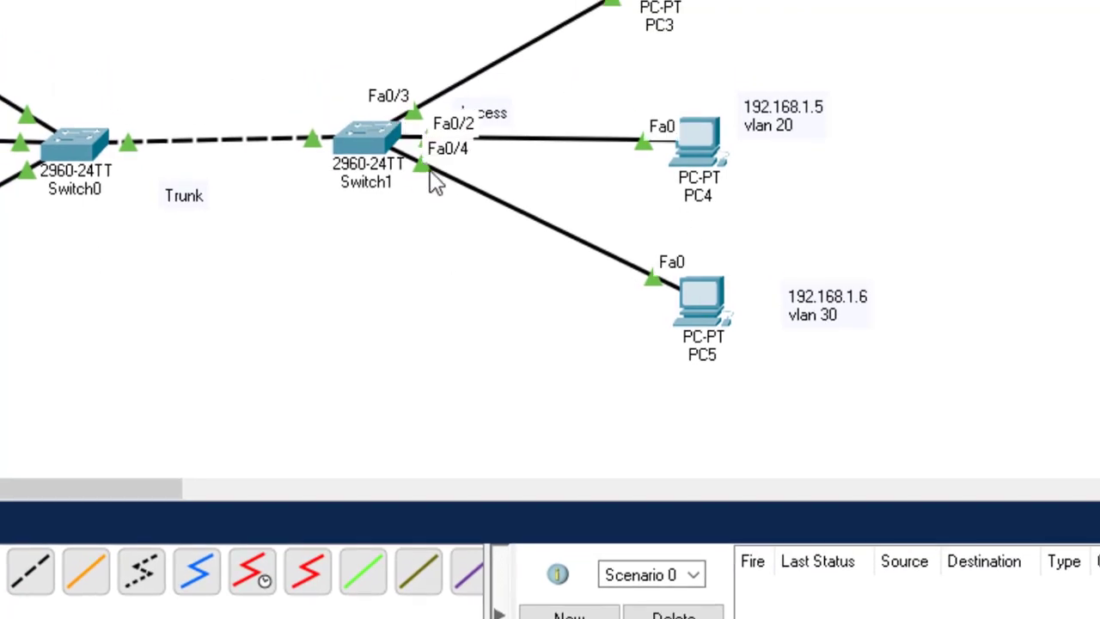
{"action": "left_click", "coordinate": [366, 138]}
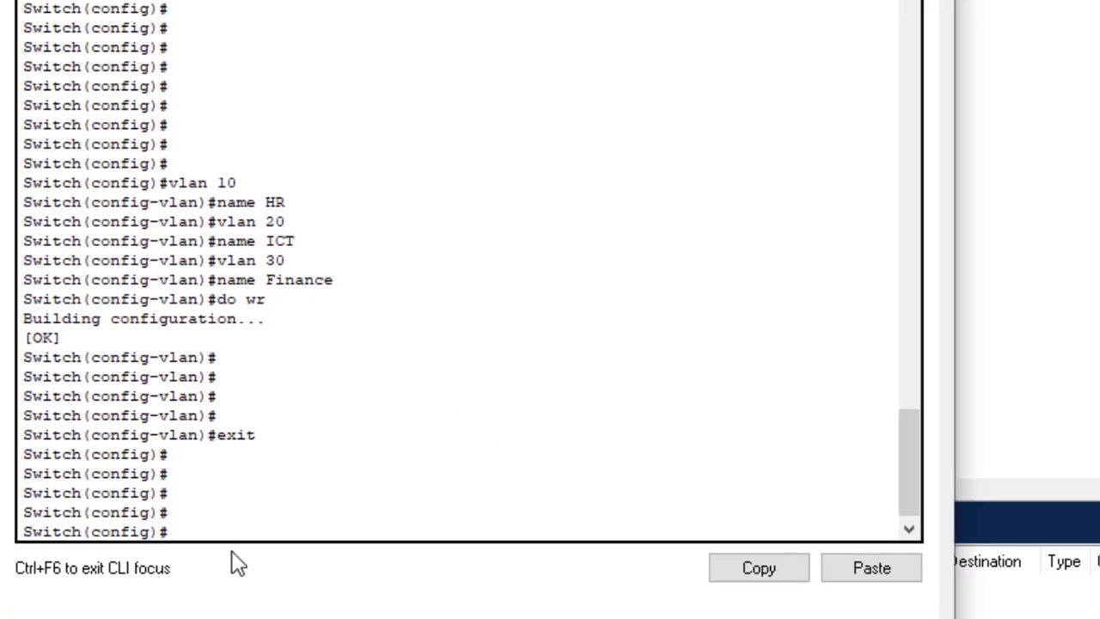
Enter interface fa0/3 on Switch1 and set it to switchport mode access.
{"action": "type", "text": "int fa0/3"}
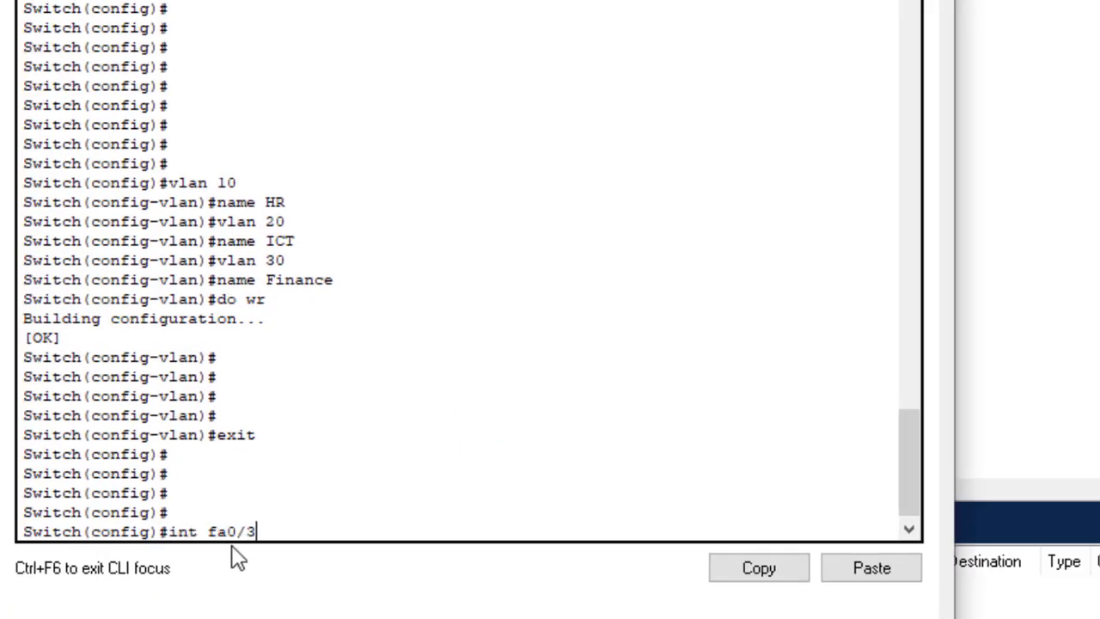
{"action": "key", "text": "Return"}
{"action": "type", "text": "switxc"}
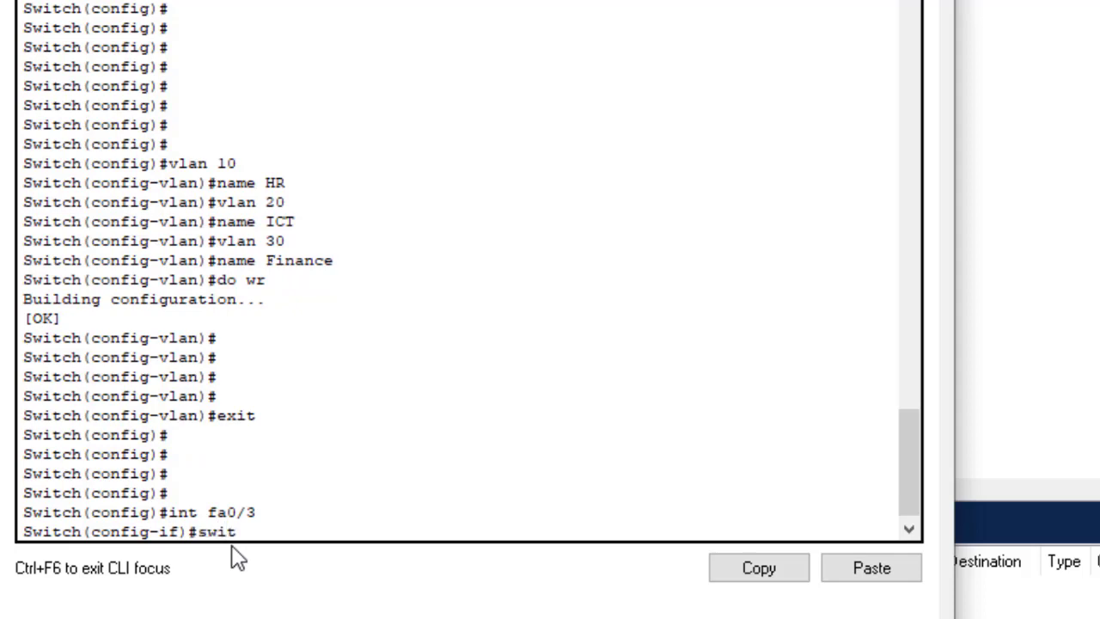
{"action": "key", "text": "Tab"}
{"action": "key", "text": "BackSpace"}
{"action": "key", "text": "BackSpace"}
{"action": "key", "text": "BackSpace"}
{"action": "type", "text": "tch(config-if)#swit"}
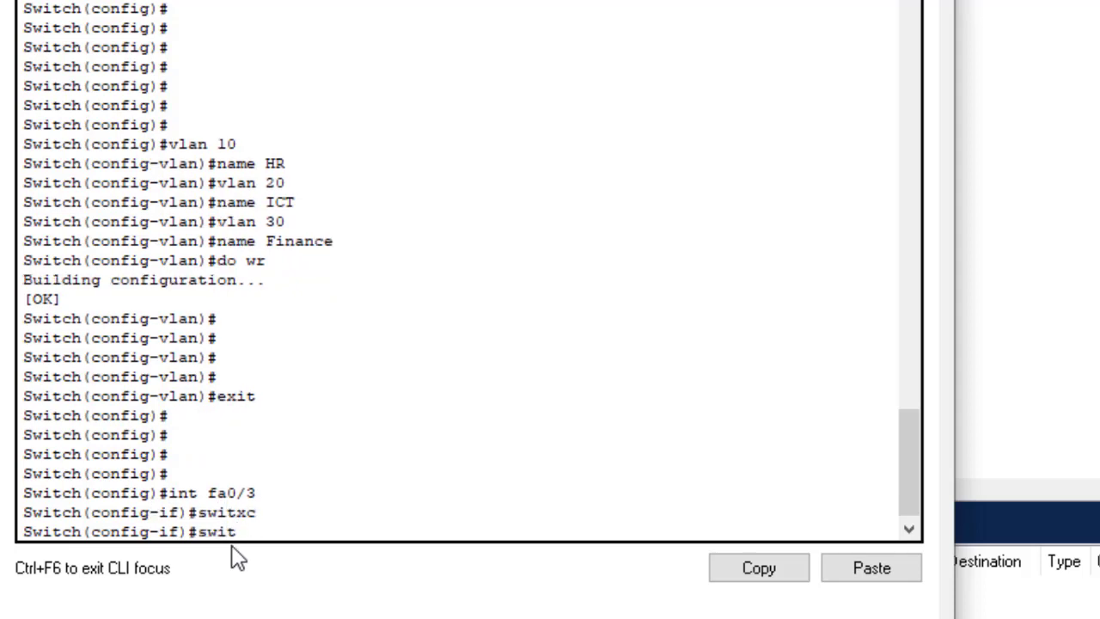
{"action": "type", "text": "c"}
{"action": "key", "text": "Tab"}
{"action": "type", "text": "mod"}
{"action": "key", "text": "Tab"}
{"action": "type", "text": "acc"}
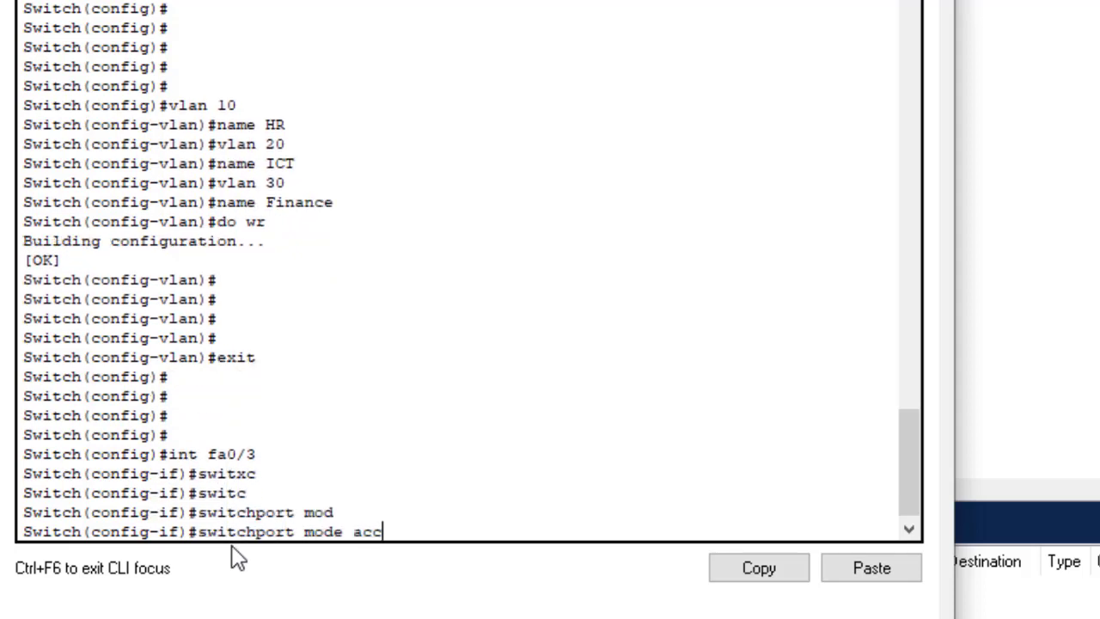
{"action": "key", "text": "Tab"}
{"action": "key", "text": "Return"}
Assign interface fa0/3 on Switch1 to VLAN 10 with switchport access vlan 10.
{"action": "type", "text": "switch"}
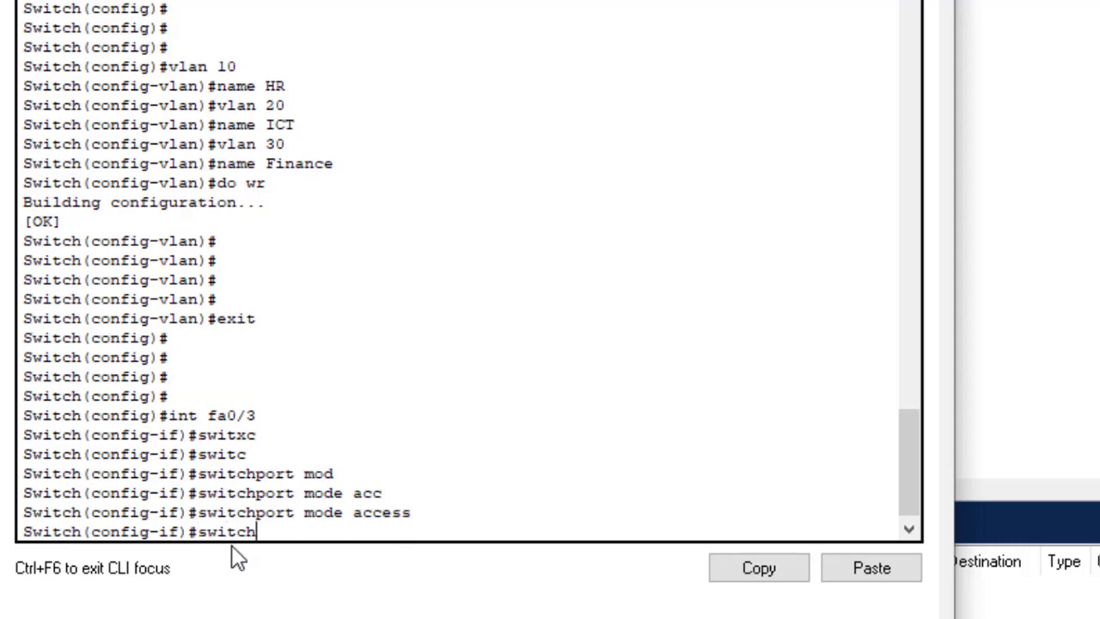
{"action": "key", "text": "Tab"}
{"action": "type", "text": "acc"}
{"action": "key", "text": "Tab"}
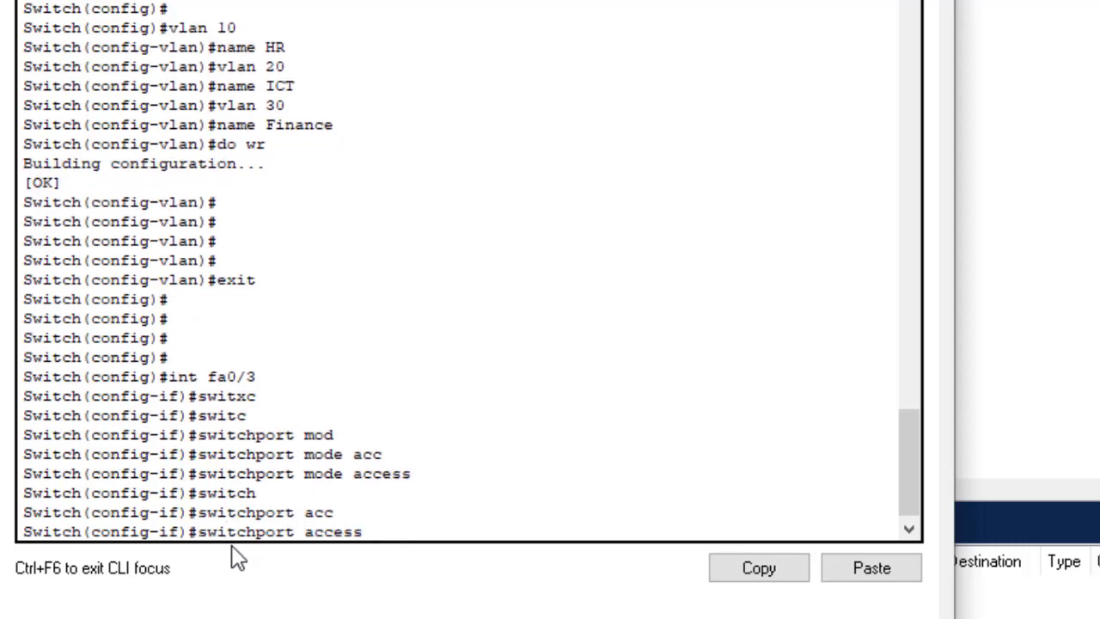
{"action": "type", "text": "vlan 10"}
{"action": "key", "text": "Return"}
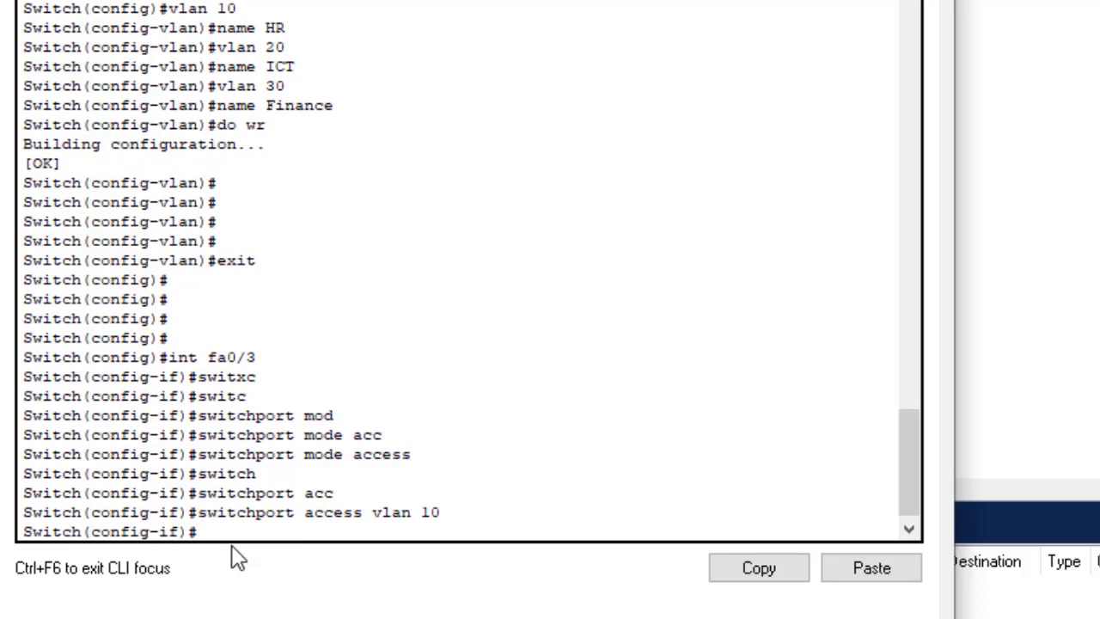
Exit fa0/3's interface mode to Switch1's global configuration mode.
{"action": "key", "text": "Return"}
{"action": "key", "text": "Return"}
{"action": "key", "text": "Return"}
{"action": "key", "text": "Return"}
{"action": "type", "text": "exit"}
{"action": "key", "text": "Return"}
{"action": "key", "text": "Return"}
{"action": "key", "text": "Return"}
{"action": "key", "text": "Return"}
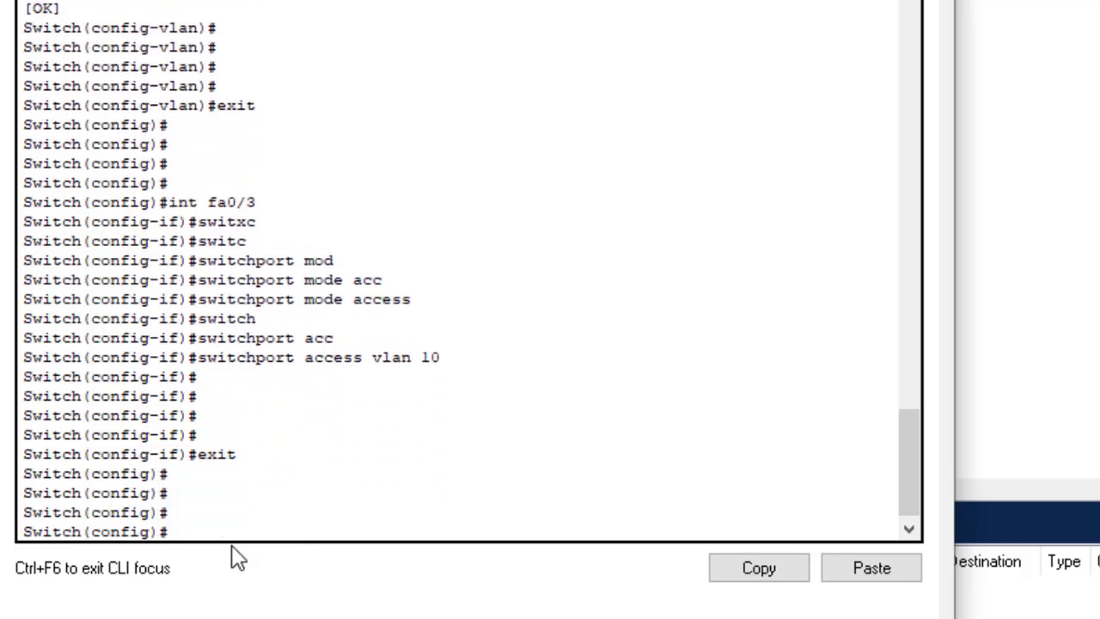
Enter interface fa0/2 on Switch1 and set it to switchport mode access.
{"action": "type", "text": "int fa0/2"}
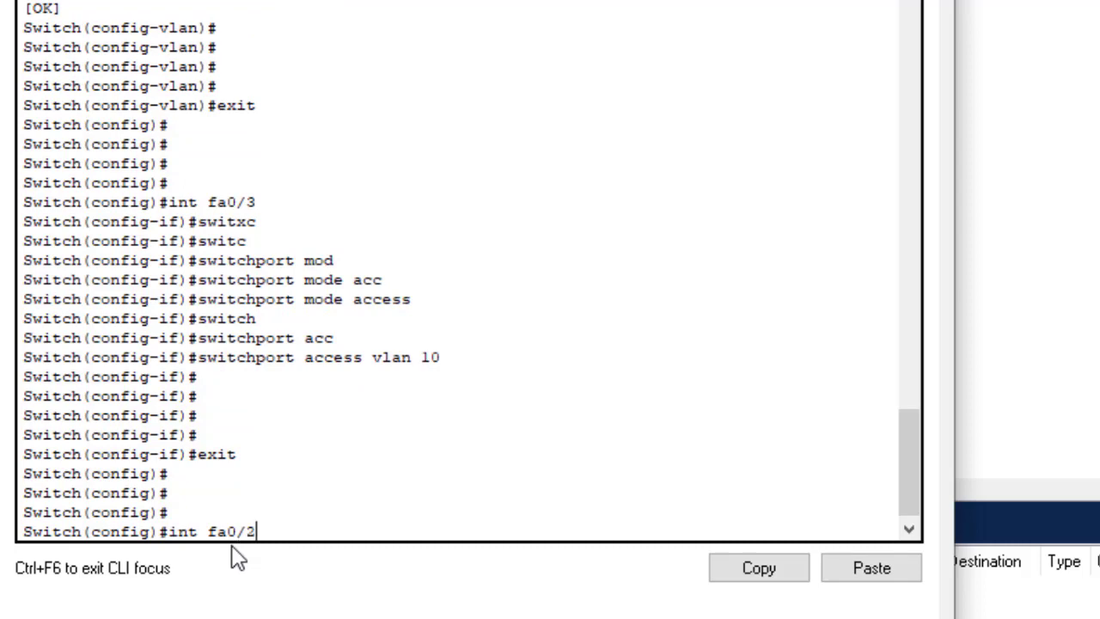
{"action": "key", "text": "Return"}
{"action": "key", "text": "Up"}
{"action": "key", "text": "Up"}
{"action": "key", "text": "Up"}
{"action": "key", "text": "Up"}
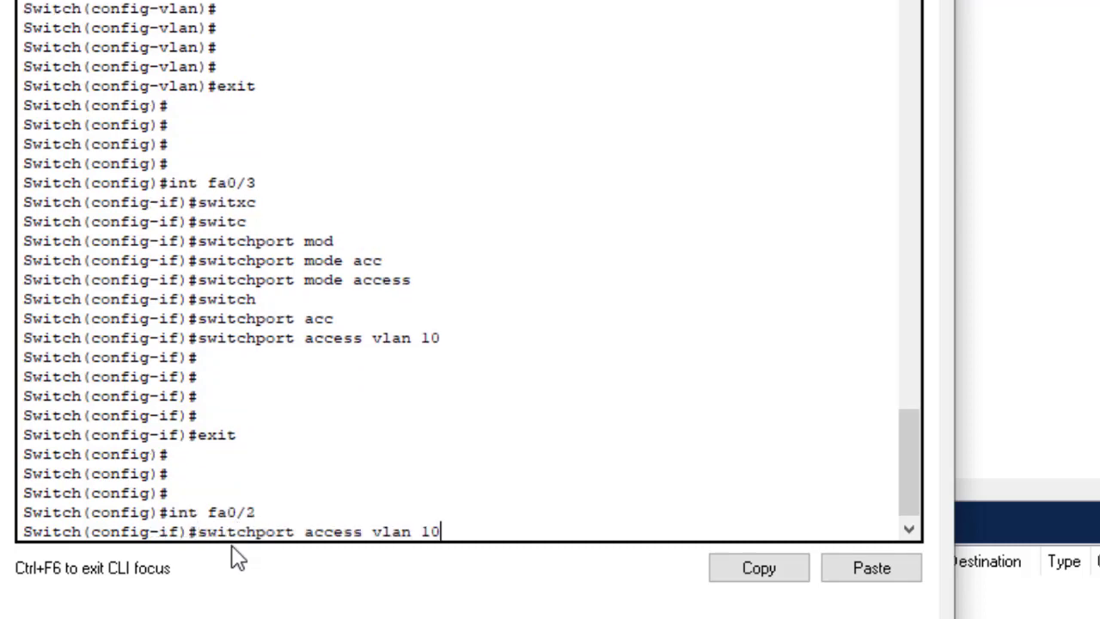
{"action": "key", "text": "Return"}
Set Switch1's fa0/2 to switchport mode access and assign it to VLAN 20 with switchport access vlan 20.
{"action": "key", "text": "Up"}
{"action": "key", "text": "Up"}
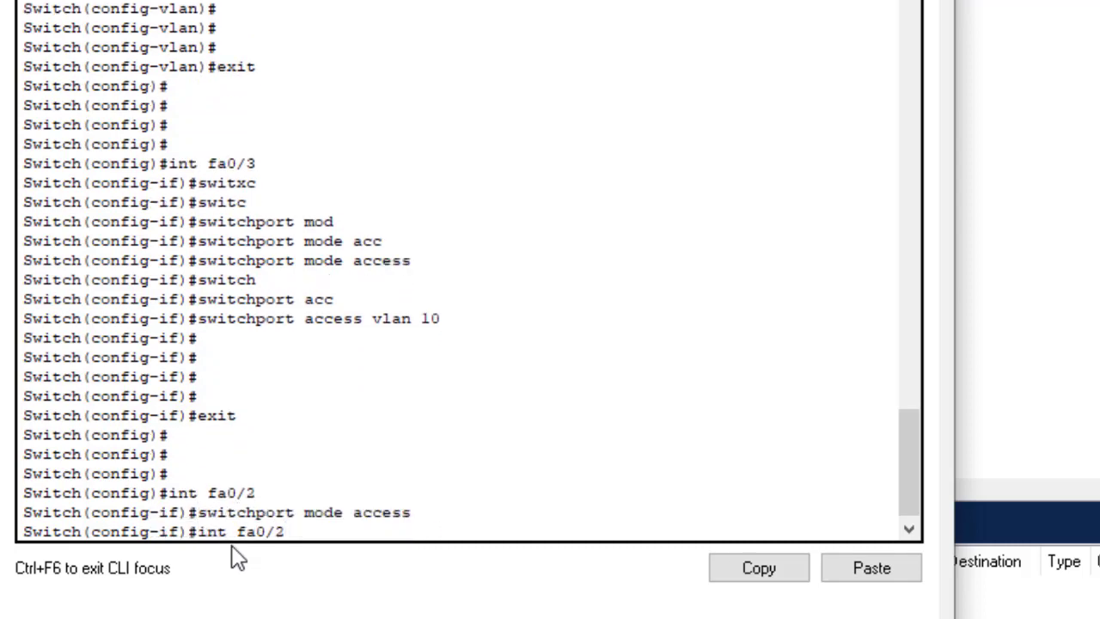
{"action": "key", "text": "Up"}
{"action": "key", "text": "Up"}
{"action": "key", "text": "BackSpace"}
{"action": "key", "text": "BackSpace"}
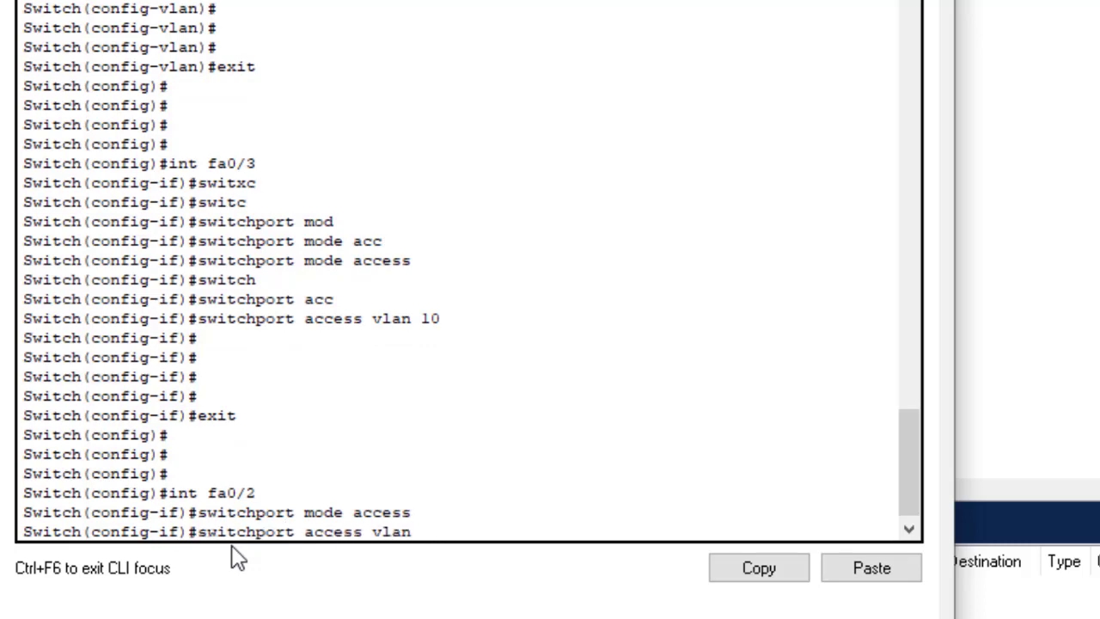
{"action": "type", "text": "20"}
{"action": "key", "text": "Return"}
{"action": "key", "text": "Return"}
{"action": "key", "text": "Return"}
{"action": "key", "text": "Return"}
Return Switch1 to global configuration mode and enter interface fa0/4.
{"action": "type", "text": "exi"}
{"action": "key", "text": "Return"}
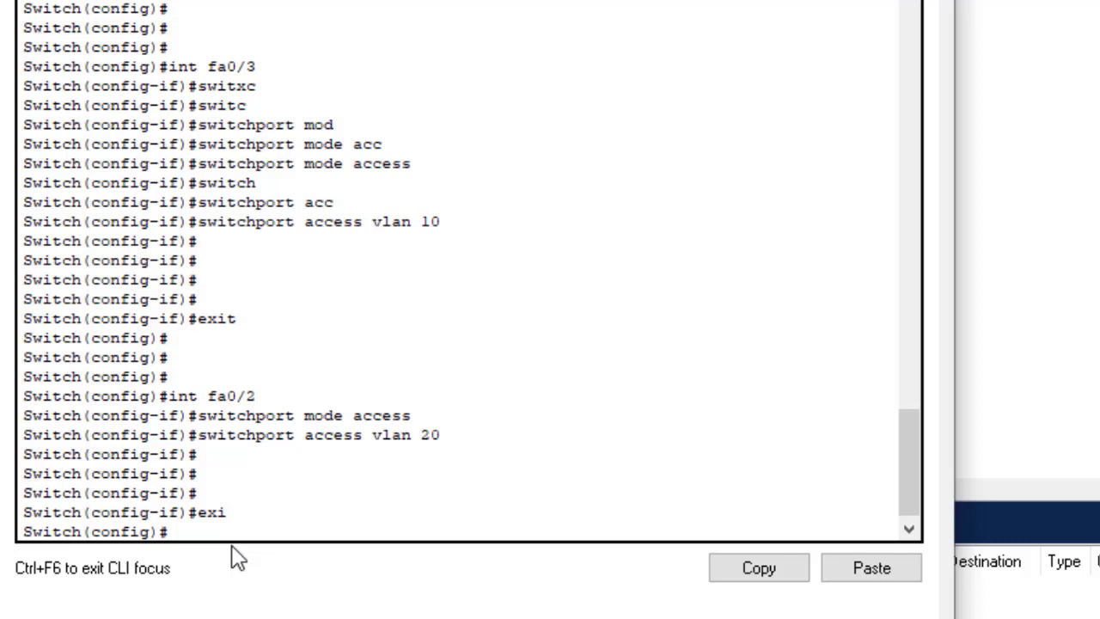
{"action": "key", "text": "Up"}
{"action": "key", "text": "Up"}
{"action": "key", "text": "Up"}
{"action": "key", "text": "Up"}
{"action": "key", "text": "Down"}
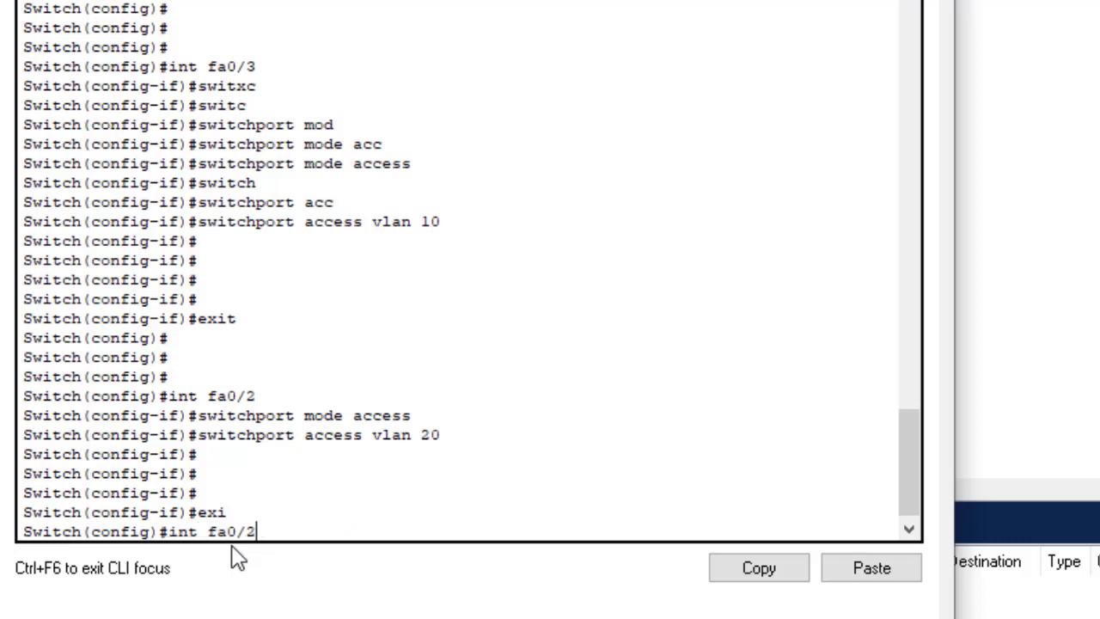
{"action": "key", "text": "BackSpace"}
{"action": "type", "text": "4"}
{"action": "key", "text": "Return"}
Set interface fa0/4 on Switch1 to switchport mode access.
{"action": "key", "text": "Up"}
{"action": "key", "text": "Up"}
{"action": "key", "text": "Up"}
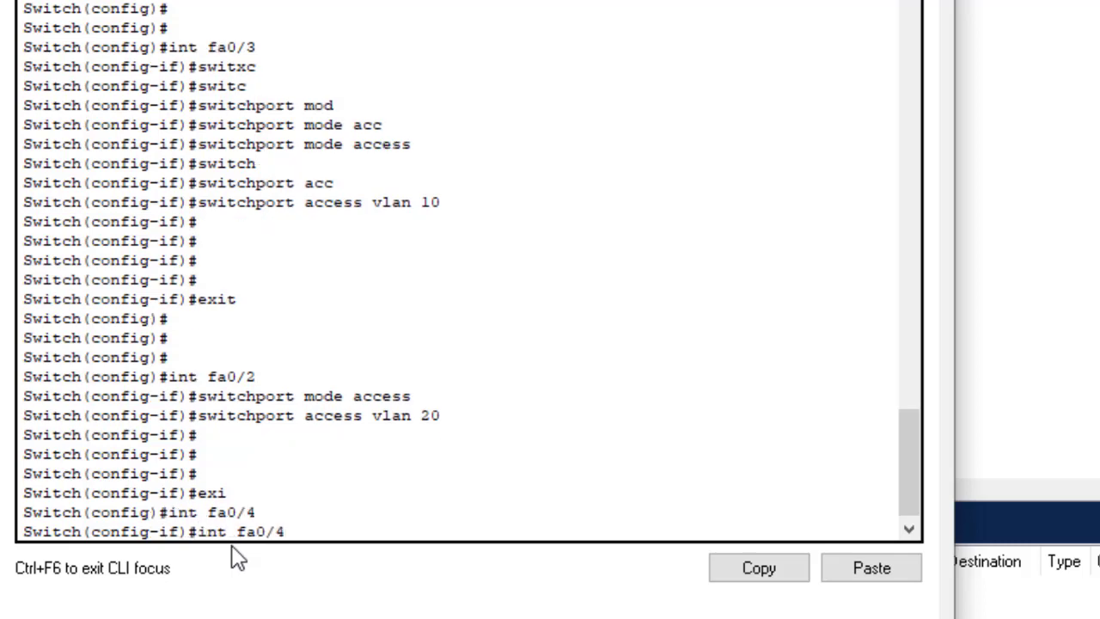
{"action": "key", "text": "Return"}
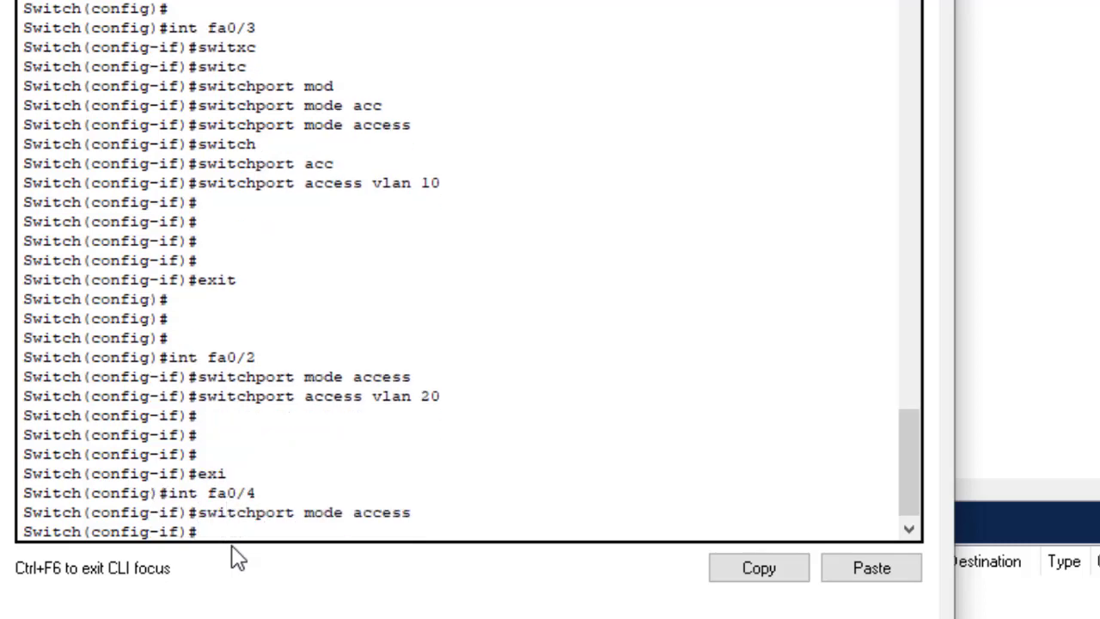
Assign interface fa0/4 on Switch1 to VLAN 30 with switchport access vlan 30.
{"action": "key", "text": "Up"}
{"action": "key", "text": "Up"}
{"action": "key", "text": "Up"}
{"action": "key", "text": "Up"}
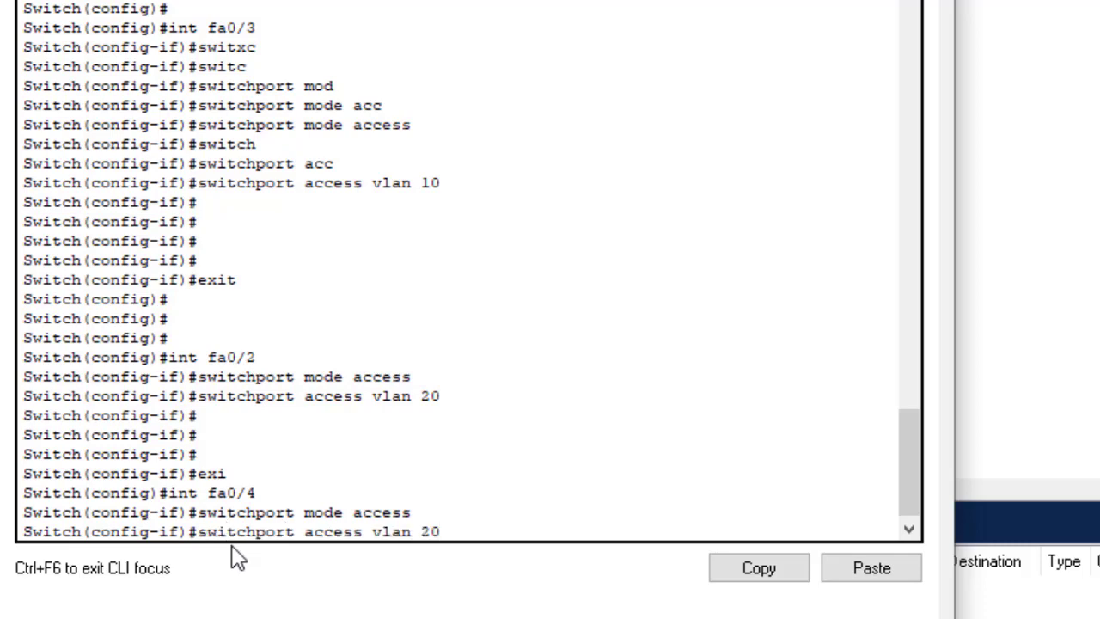
{"action": "key", "text": "BackSpace"}
{"action": "key", "text": "BackSpace"}
{"action": "type", "text": "30"}
{"action": "key", "text": "Return"}
{"action": "key", "text": "Return"}
{"action": "key", "text": "Return"}
{"action": "key", "text": "Return"}
{"action": "key", "text": "Return"}
{"action": "key", "text": "Return"}
{"action": "key", "text": "Return"}
{"action": "key", "text": "Return"}
{"action": "key", "text": "Return"}
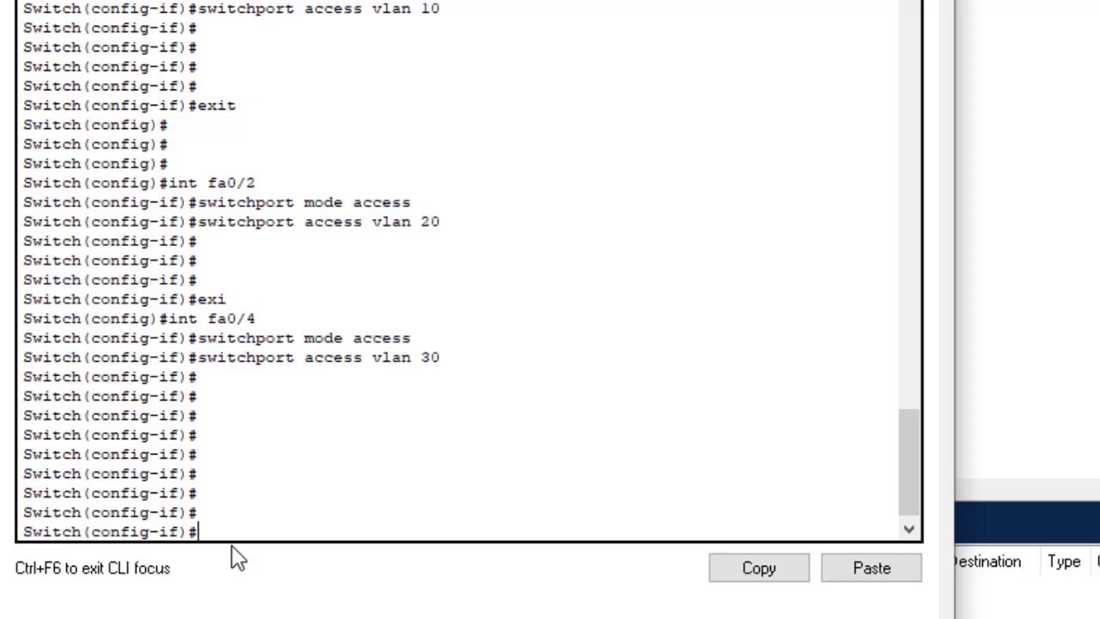
Save Switch1's configuration from interface mode with do wr.
{"action": "type", "text": "do wr"}
{"action": "key", "text": "Return"}
{"action": "key", "text": "Return"}
{"action": "key", "text": "Return"}
{"action": "key", "text": "Return"}
{"action": "key", "text": "Return"}
{"action": "key", "text": "Return"}
{"action": "key", "text": "Return"}
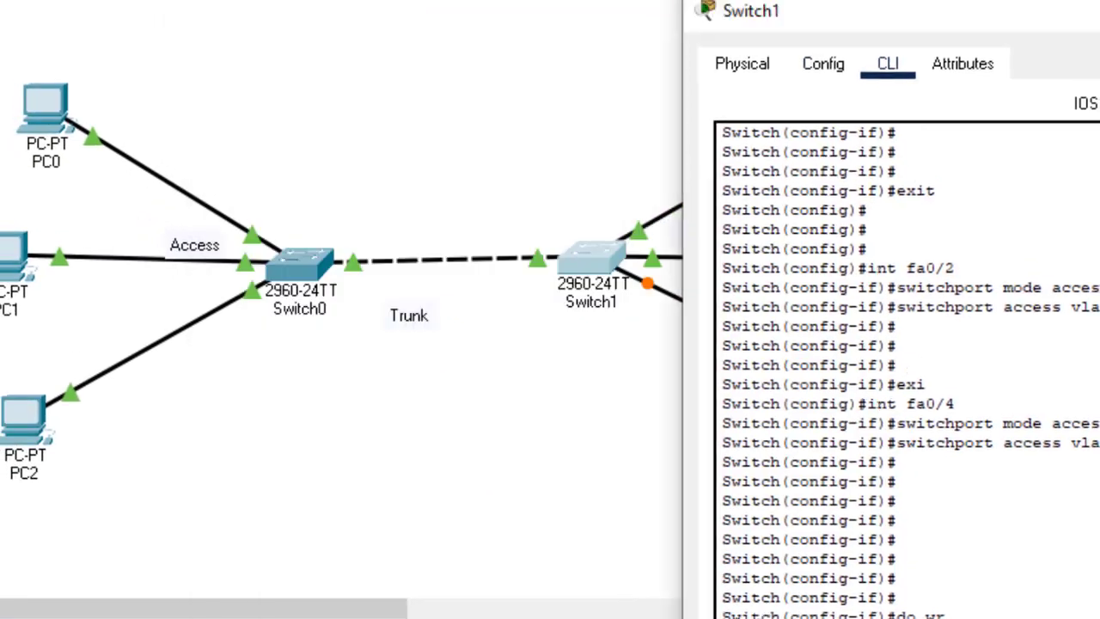
Close and reopen Switch1's window to check its link to Switch0, and exit to global configuration mode.
{"action": "left_click_drag", "start_coordinate": [644, 214], "coordinate": [814, 296]}
{"action": "key", "text": "alt+F4"}
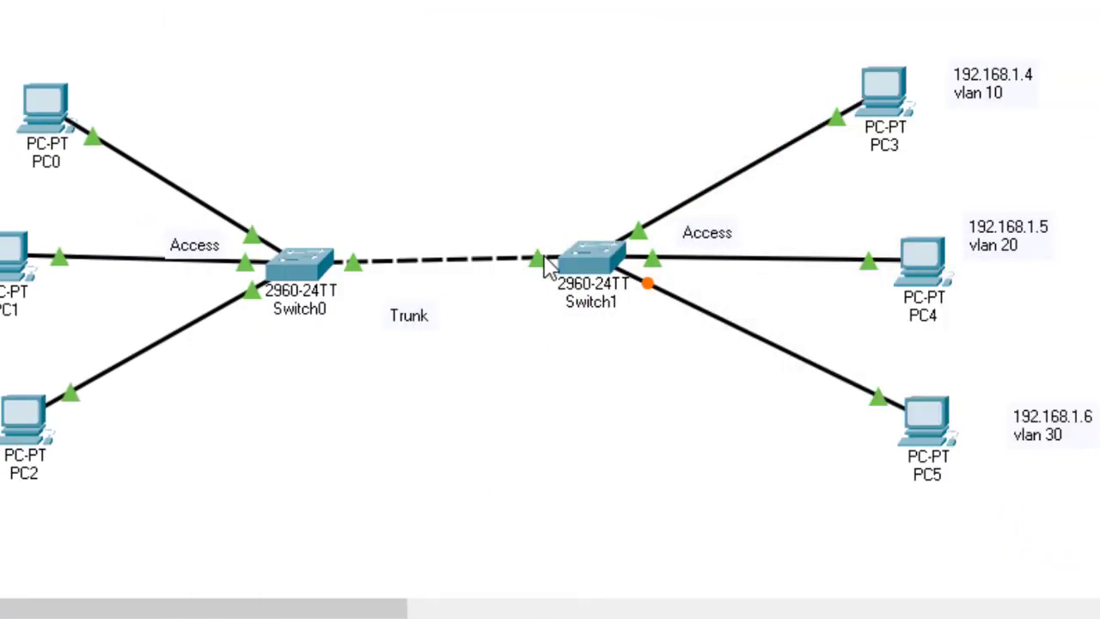
{"action": "left_click", "coordinate": [601, 262]}
{"action": "left_click_drag", "start_coordinate": [816, 296], "coordinate": [471, 0]}
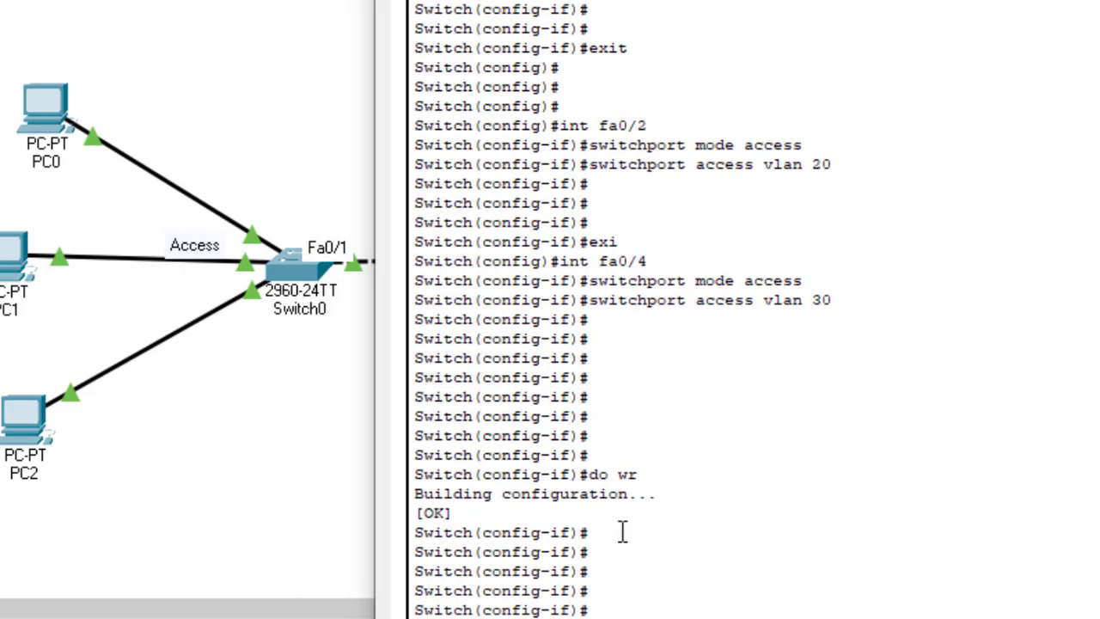
{"action": "type", "text": "exit"}
{"action": "key", "text": "Return"}
{"action": "key", "text": "Return"}
{"action": "key", "text": "Return"}
{"action": "key", "text": "Return"}
{"action": "key", "text": "Return"}
{"action": "key", "text": "Return"}
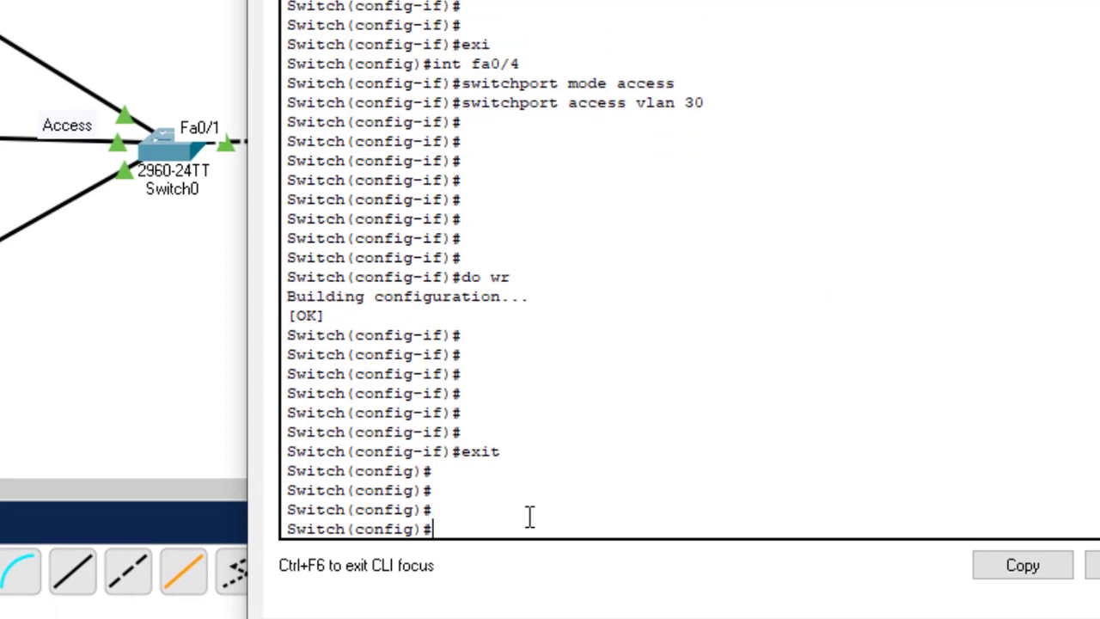
Enter interface fa0/1 on Switch1 and set it to switchport mode trunk.
{"action": "type", "text": "int fa0/1"}
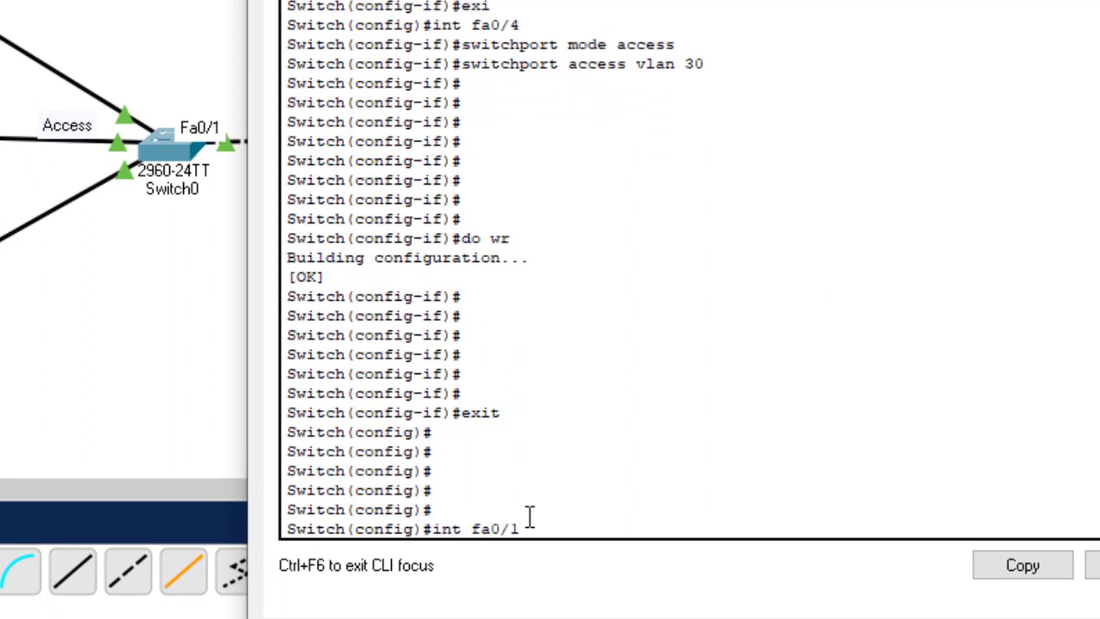
{"action": "key", "text": "Return"}
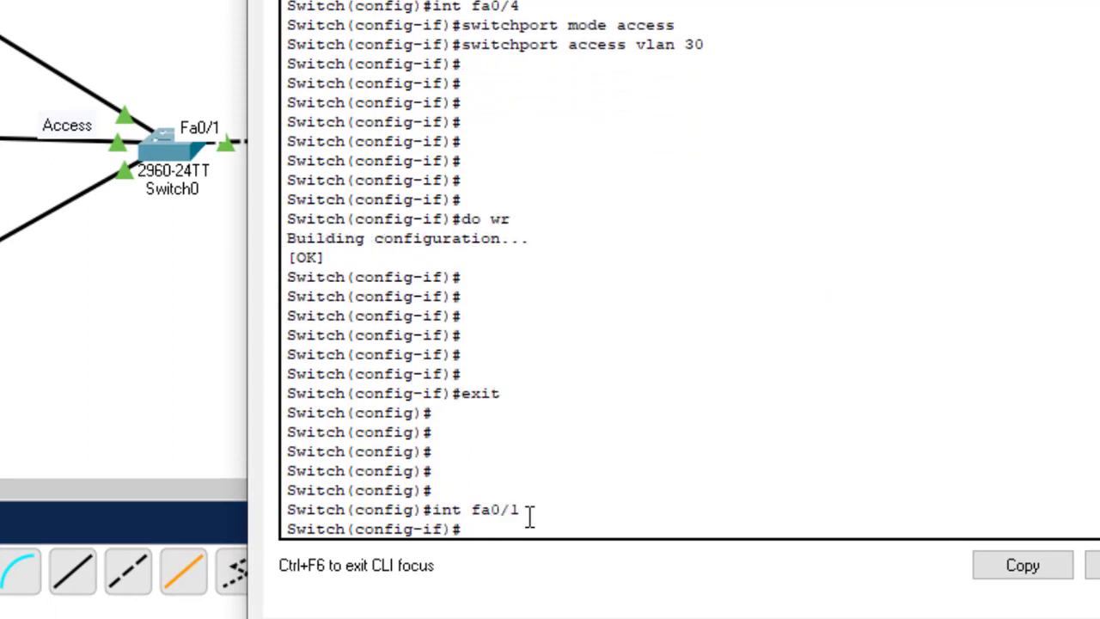
{"action": "type", "text": "sw"}
{"action": "key", "text": "Tab"}
{"action": "type", "text": "mod"}
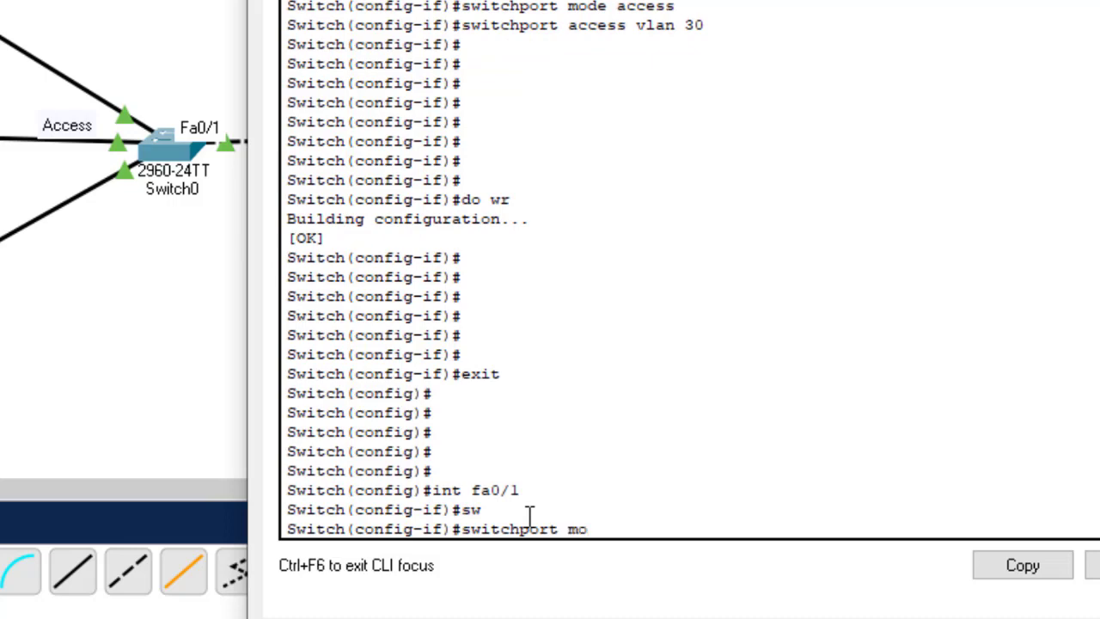
{"action": "key", "text": "Tab"}
{"action": "type", "text": "tru"}
{"action": "key", "text": "Tab"}
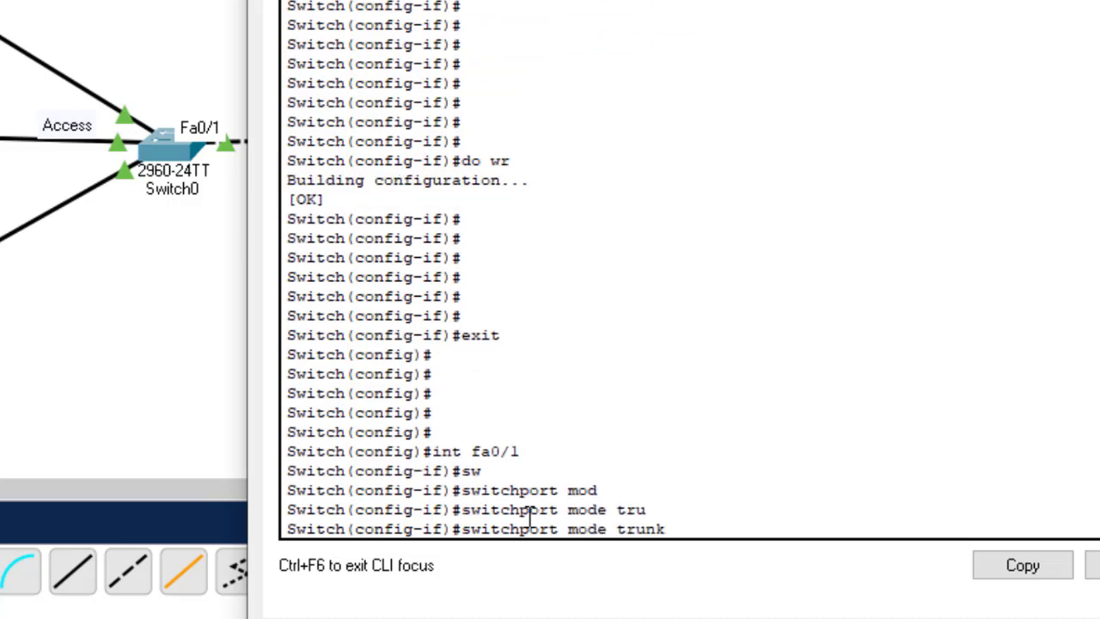
{"action": "key", "text": "Return"}
Save Switch1's trunk configuration with do wr and close its window.
{"action": "type", "text": "do wr"}
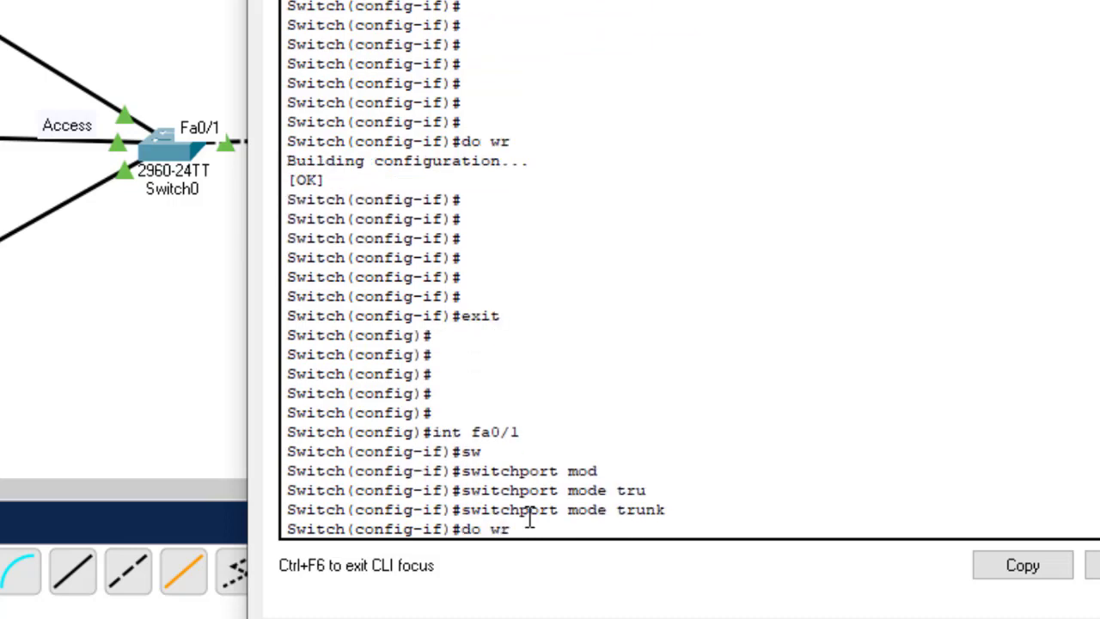
{"action": "key", "text": "Return"}
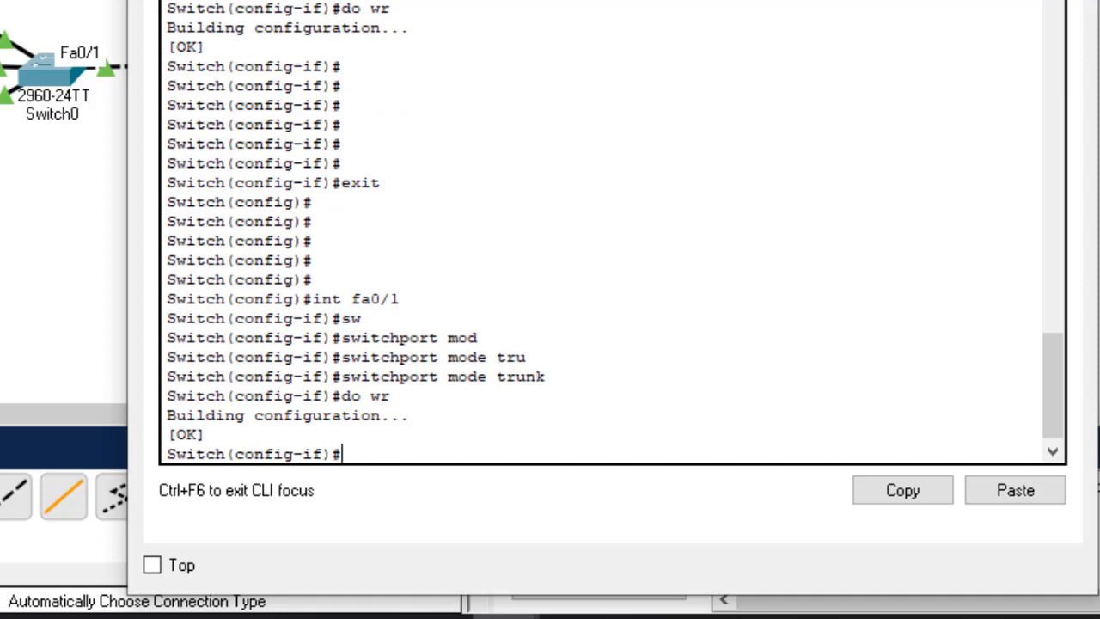
{"action": "key", "text": "alt+F4"}
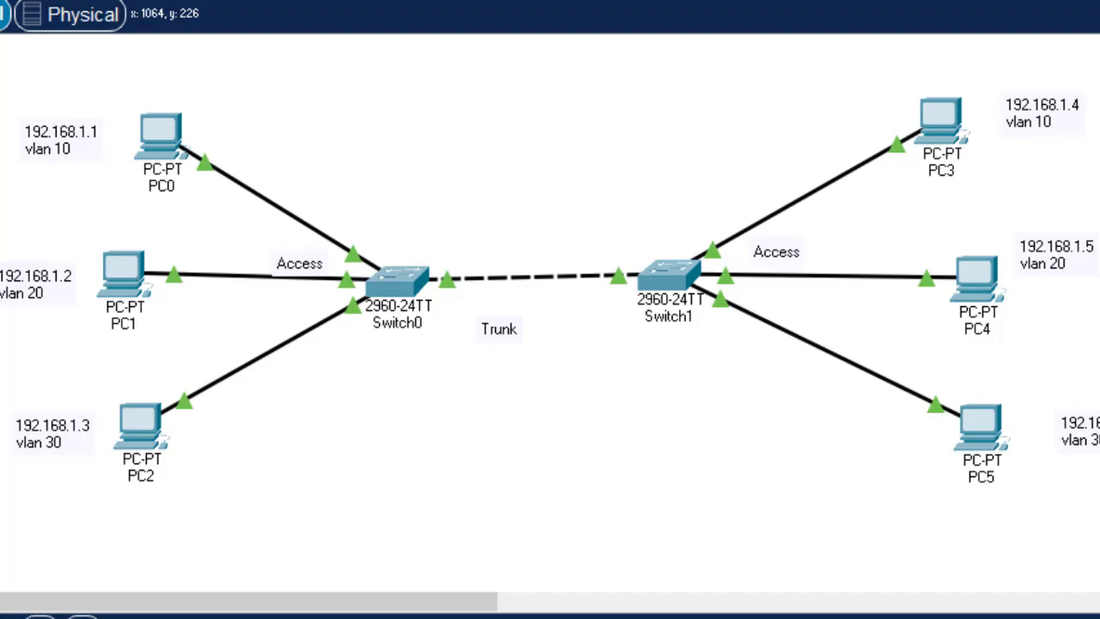
Open Switch0's CLI and exit interface mode to global configuration mode.
{"action": "left_click", "coordinate": [391, 279]}
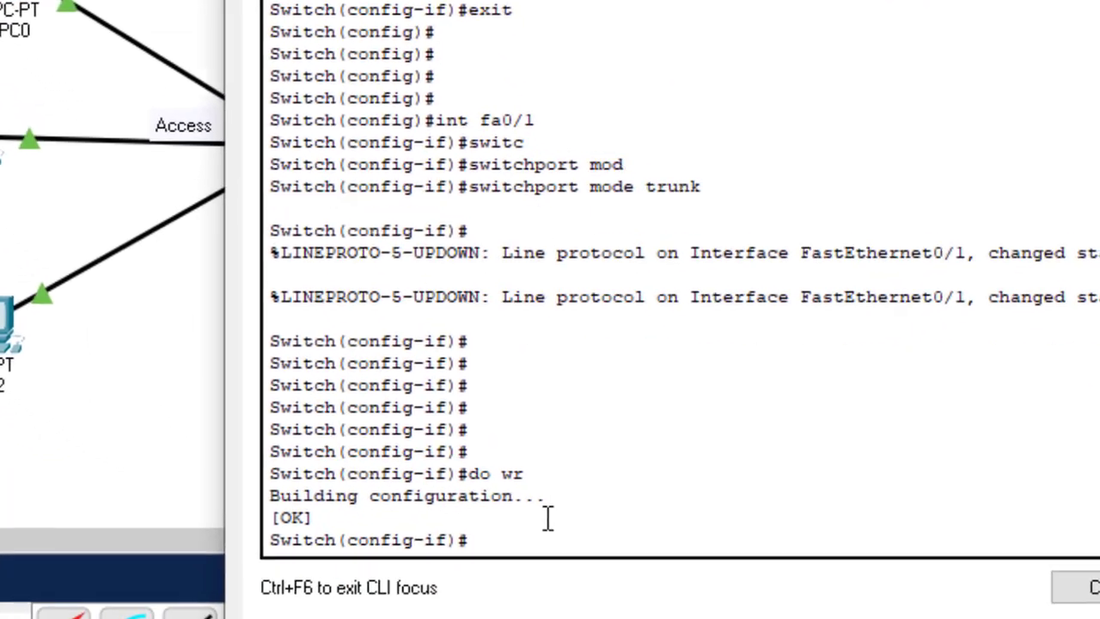
{"action": "key", "text": "Return"}
{"action": "key", "text": "Return"}
{"action": "key", "text": "Return"}
{"action": "type", "text": "e"}
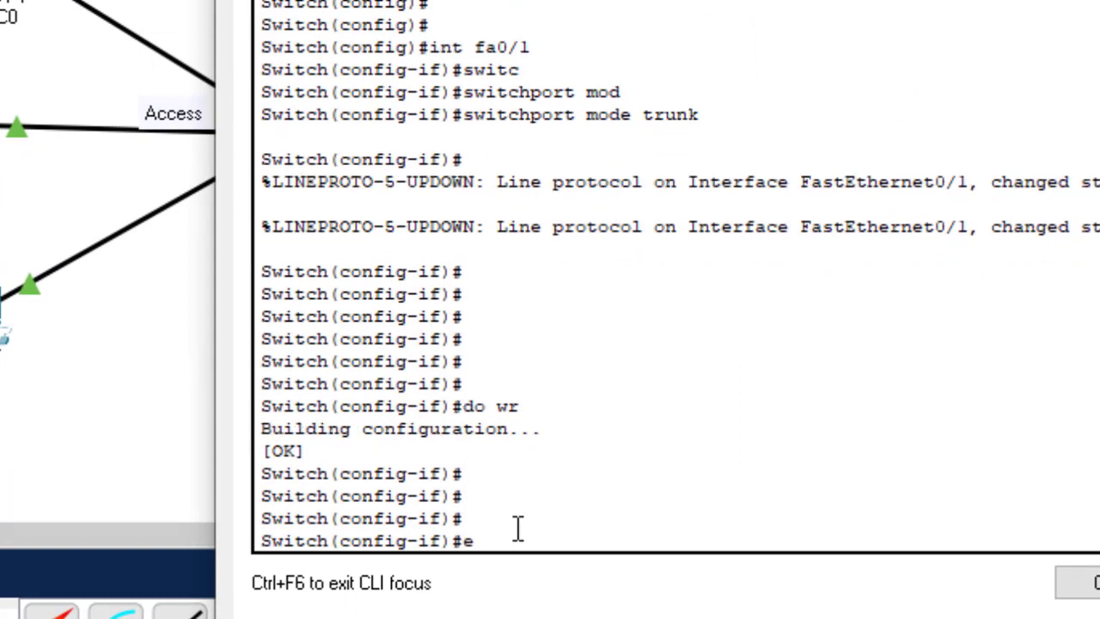
{"action": "type", "text": "xit"}
{"action": "key", "text": "Return"}
{"action": "key", "text": "Return"}
{"action": "key", "text": "Return"}
{"action": "key", "text": "Return"}
{"action": "key", "text": "Return"}
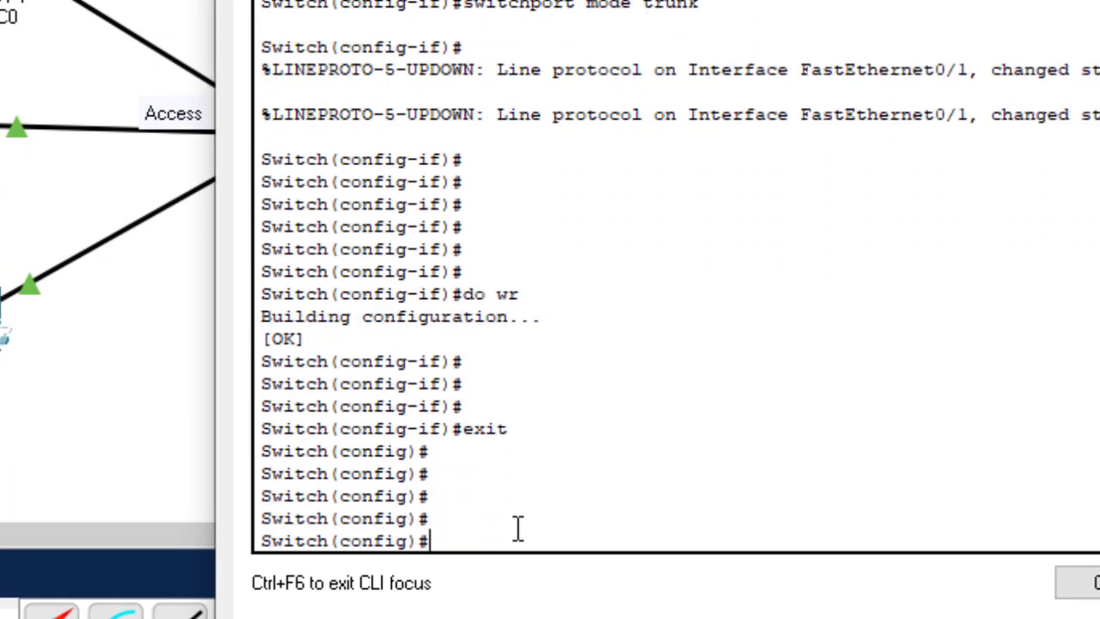
Display Switch0's trunk interfaces with do sh int trunk and compare the listed port with the link in the topology.
{"action": "type", "text": "do sh int t"}
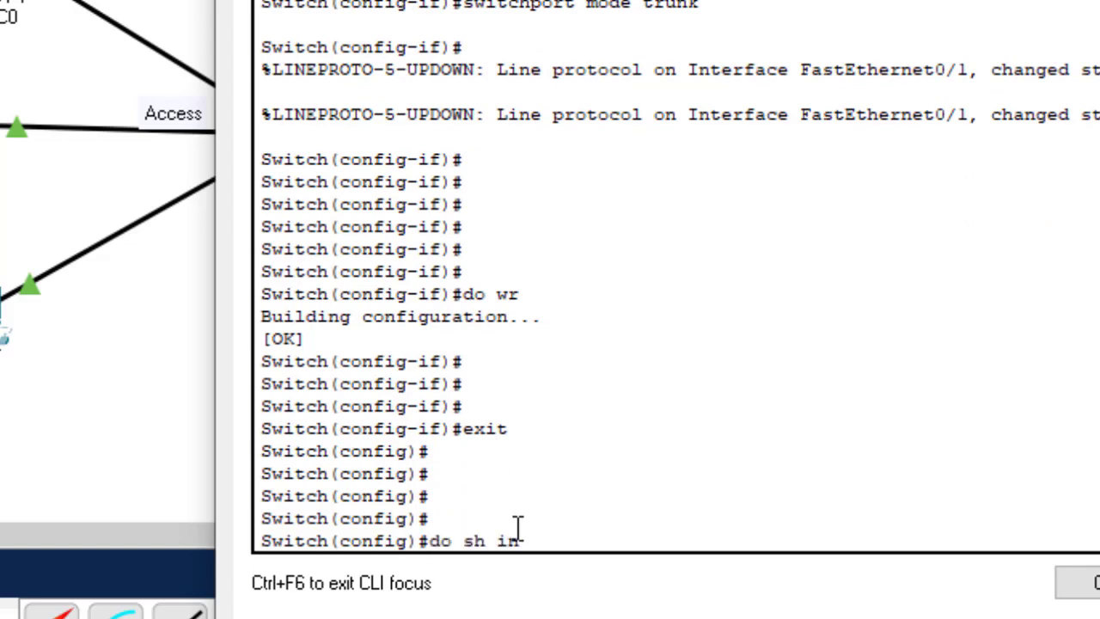
{"action": "type", "text": "runk"}
{"action": "key", "text": "Return"}
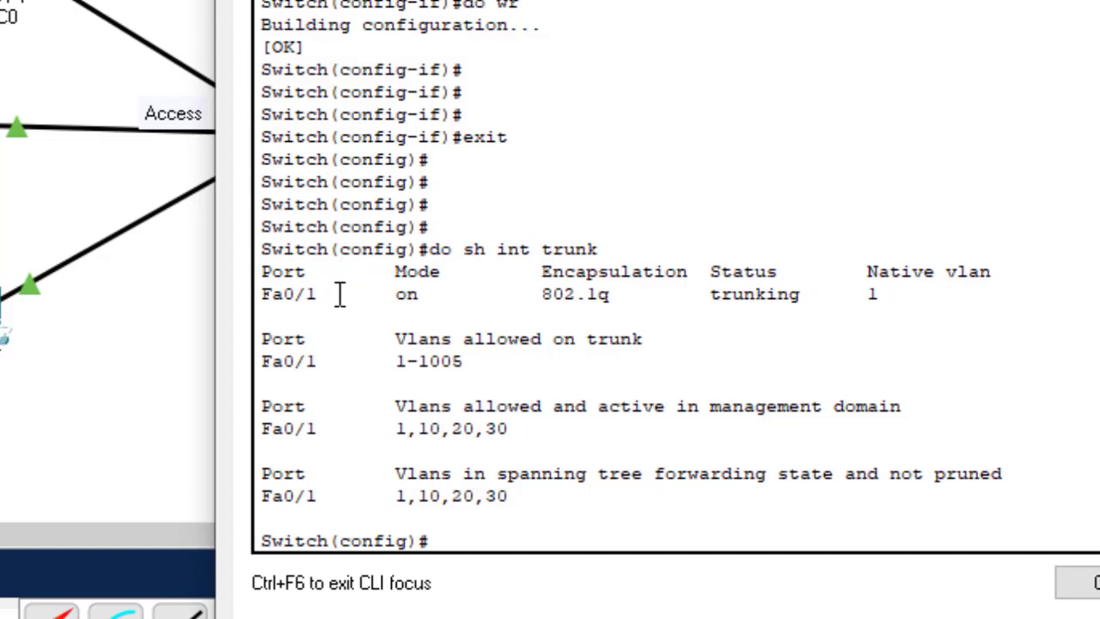
{"action": "left_click_drag", "start_coordinate": [339, 292], "coordinate": [258, 297]}
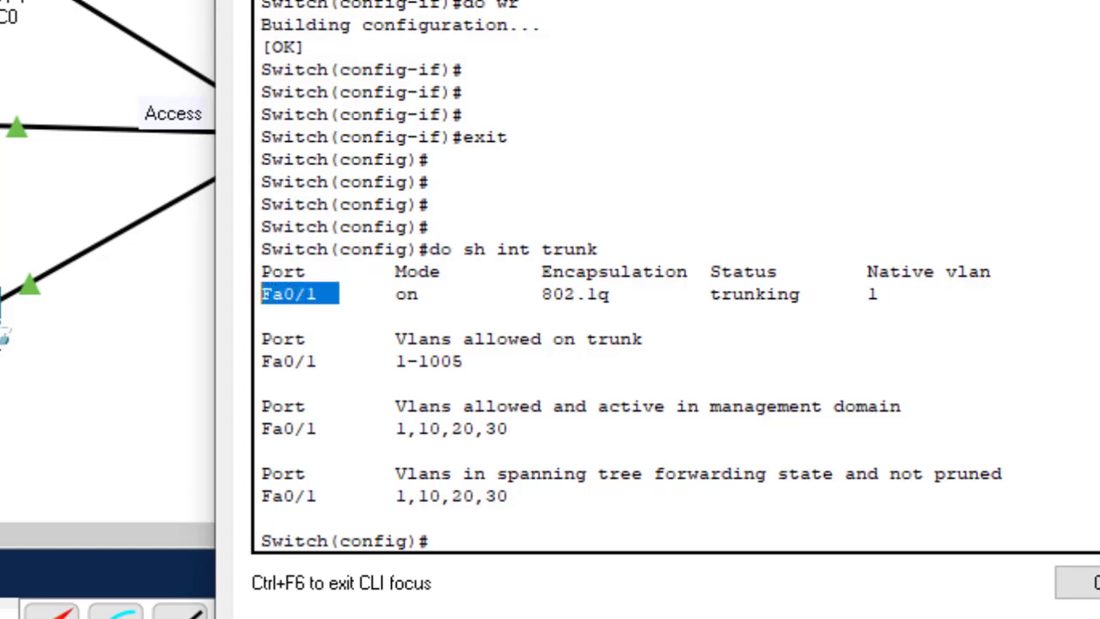
{"action": "left_click_drag", "start_coordinate": [515, 2], "coordinate": [934, 0]}
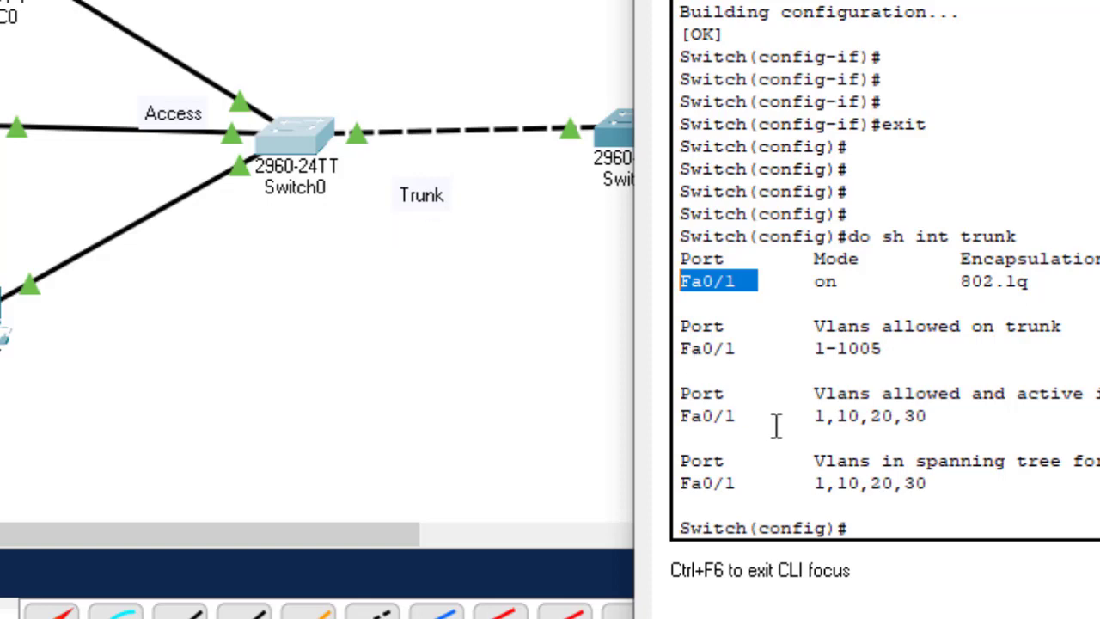
Examine the VLANs allowed on Switch0's trunk and those allowed and active in the management domain.
{"action": "left_click", "coordinate": [908, 350]}
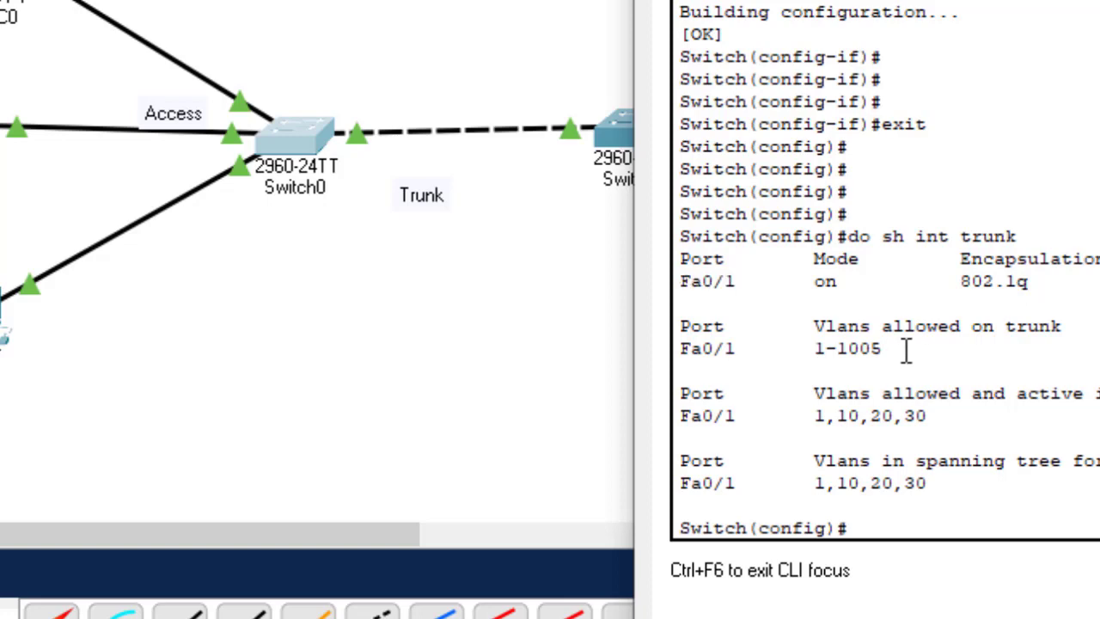
{"action": "double_click", "coordinate": [626, 360]}
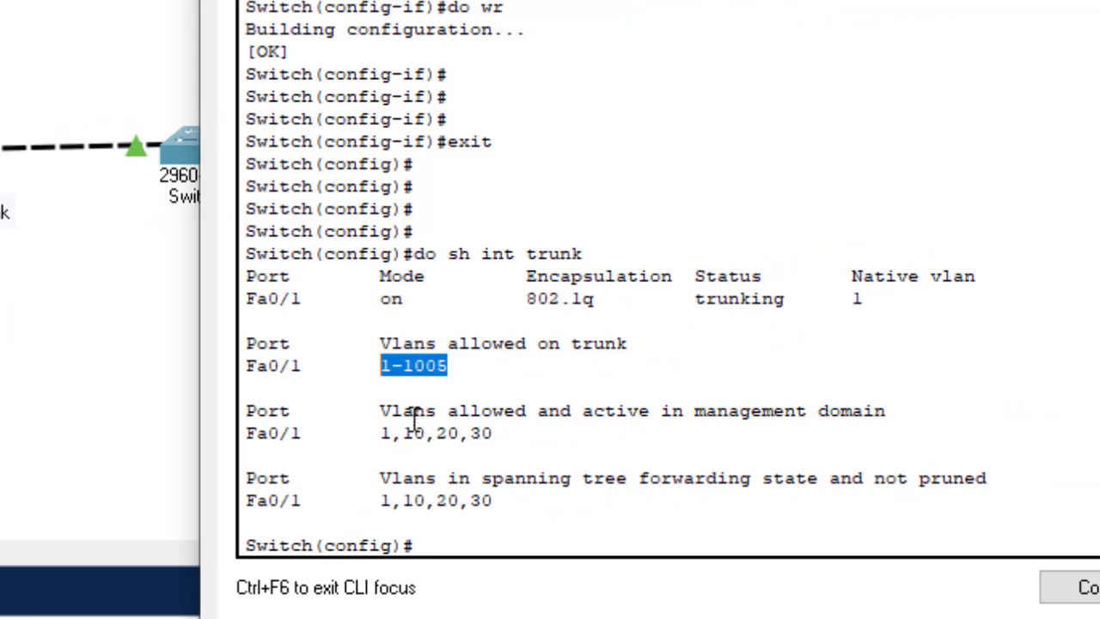
{"action": "left_click_drag", "start_coordinate": [494, 434], "coordinate": [248, 392]}
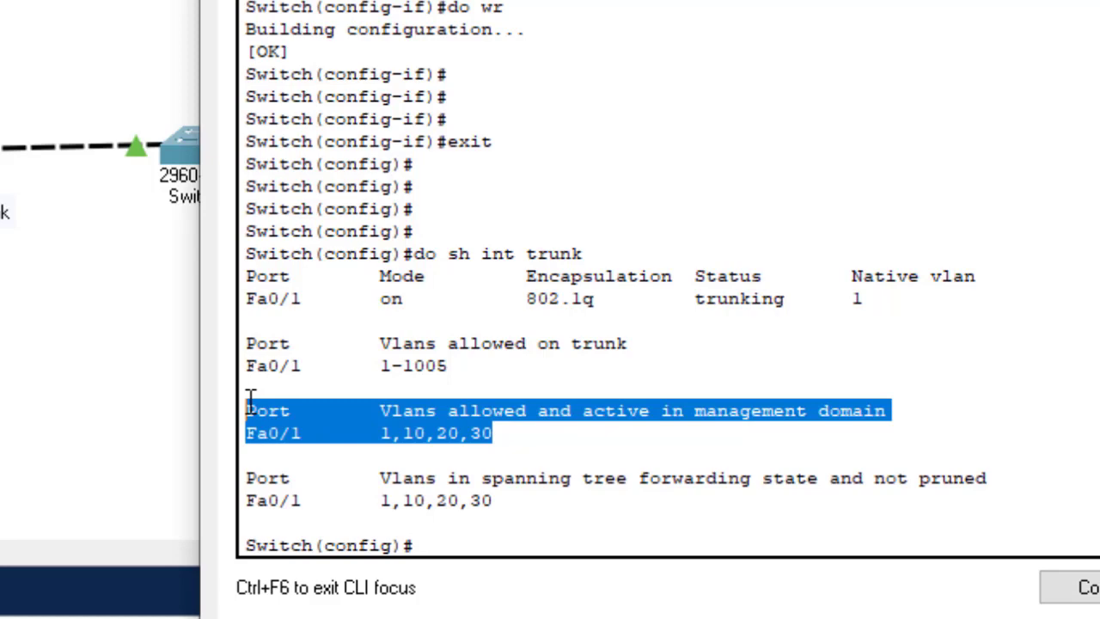
{"action": "left_click_drag", "start_coordinate": [391, 433], "coordinate": [373, 435]}
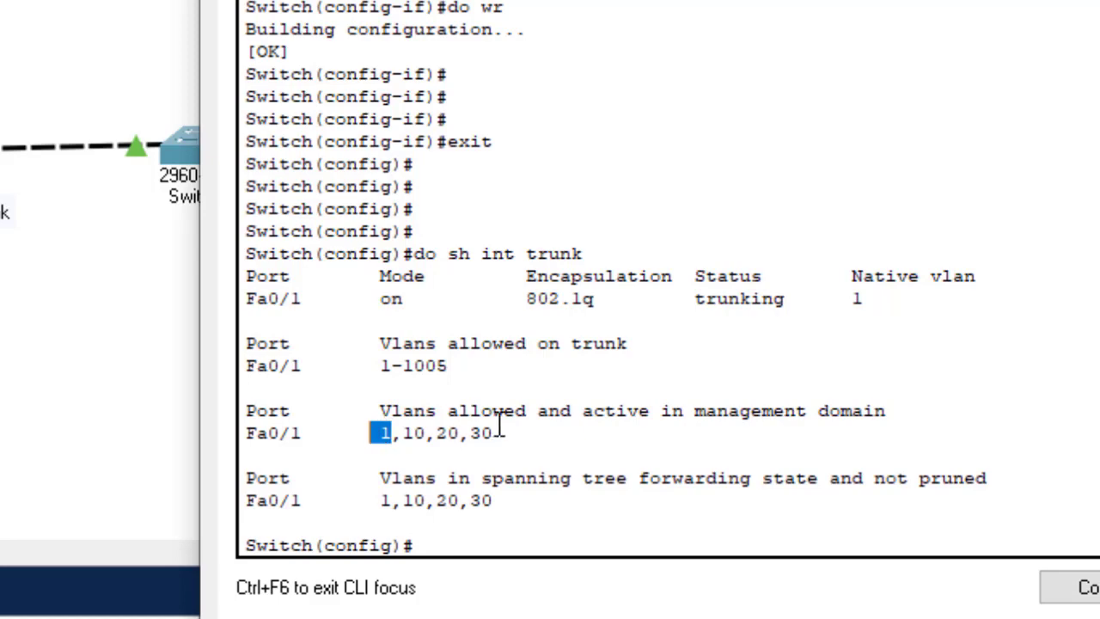
{"action": "left_click_drag", "start_coordinate": [496, 433], "coordinate": [243, 410]}
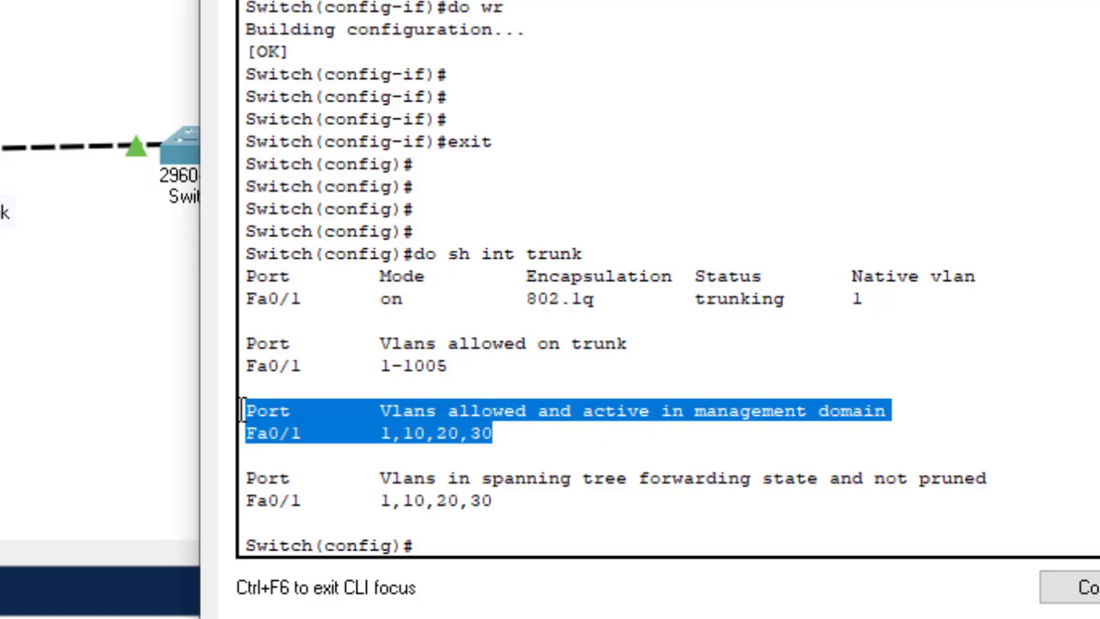
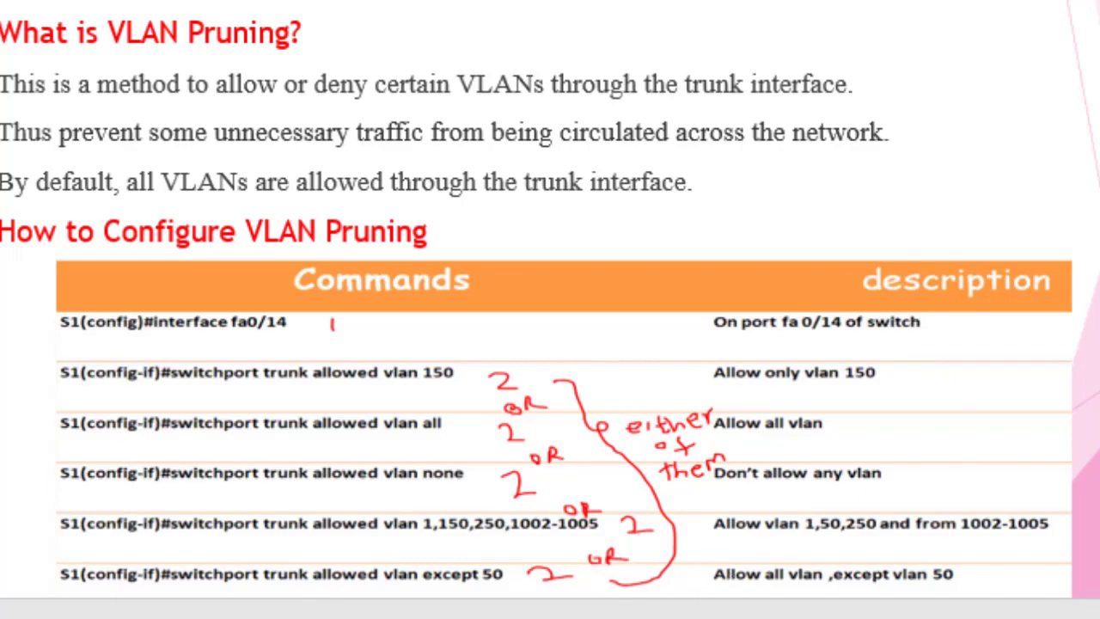
Return to Switch0's CLI in Packet Tracer and enter interface configuration mode for fa0/1.
{"action": "mouse_move", "coordinate": [658, 590]}
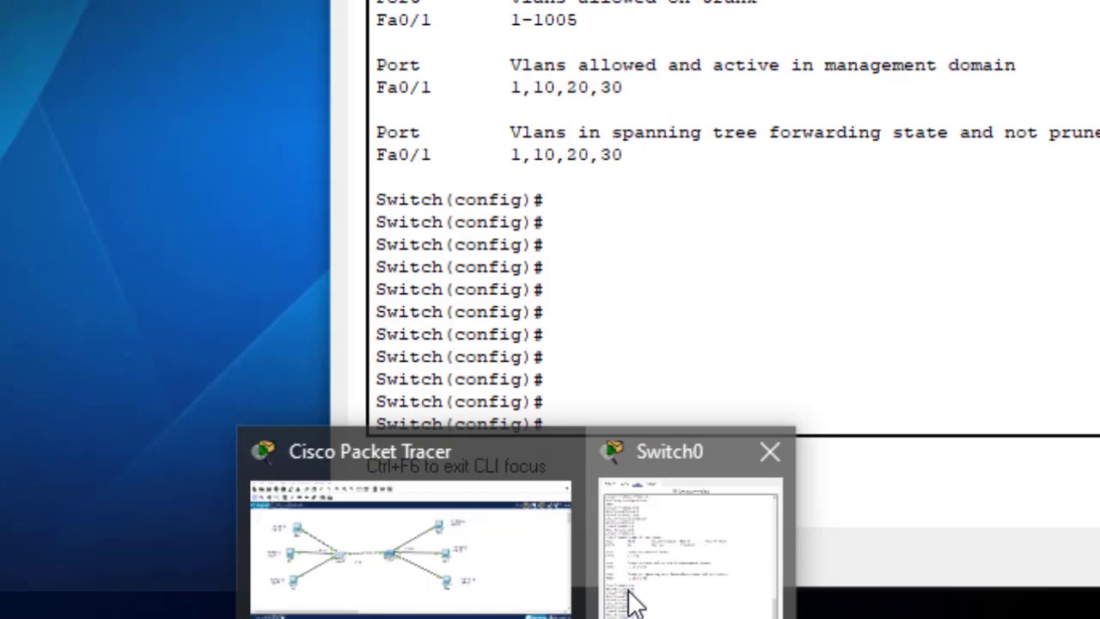
{"action": "left_click", "coordinate": [636, 596]}
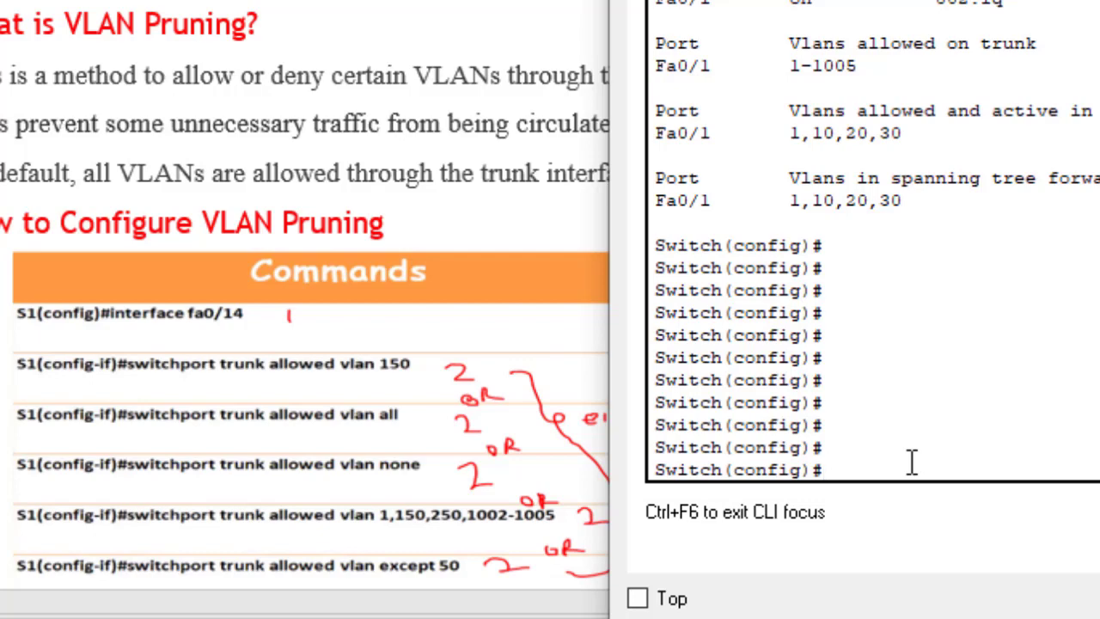
{"action": "type", "text": "int fa0/1"}
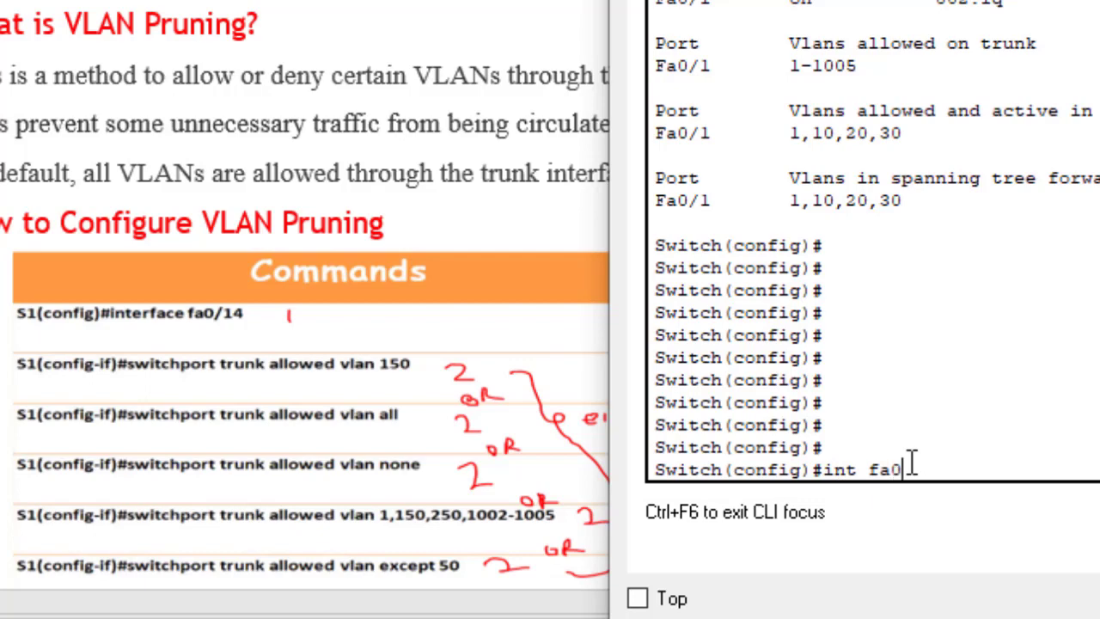
{"action": "key", "text": "Return"}
{"action": "key", "text": "Return"}
{"action": "key", "text": "Return"}
{"action": "key", "text": "Return"}
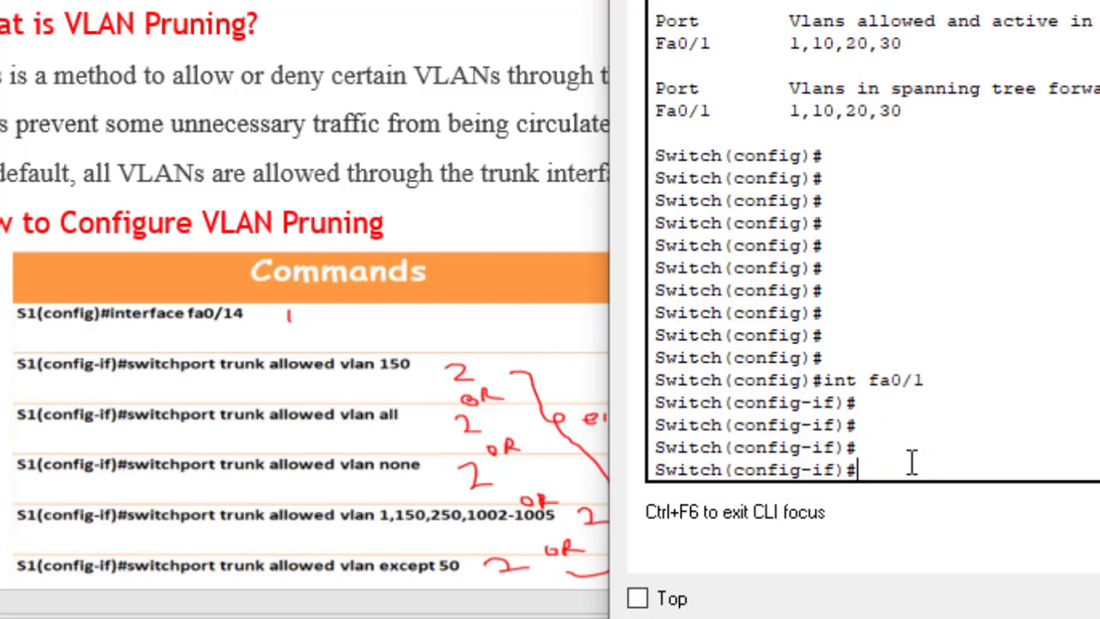
Allow only VLAN 20 through Switch0's fa0/1 trunk with switchport trunk allowed vlan 20.
{"action": "type", "text": "swit"}
{"action": "key", "text": "Tab"}
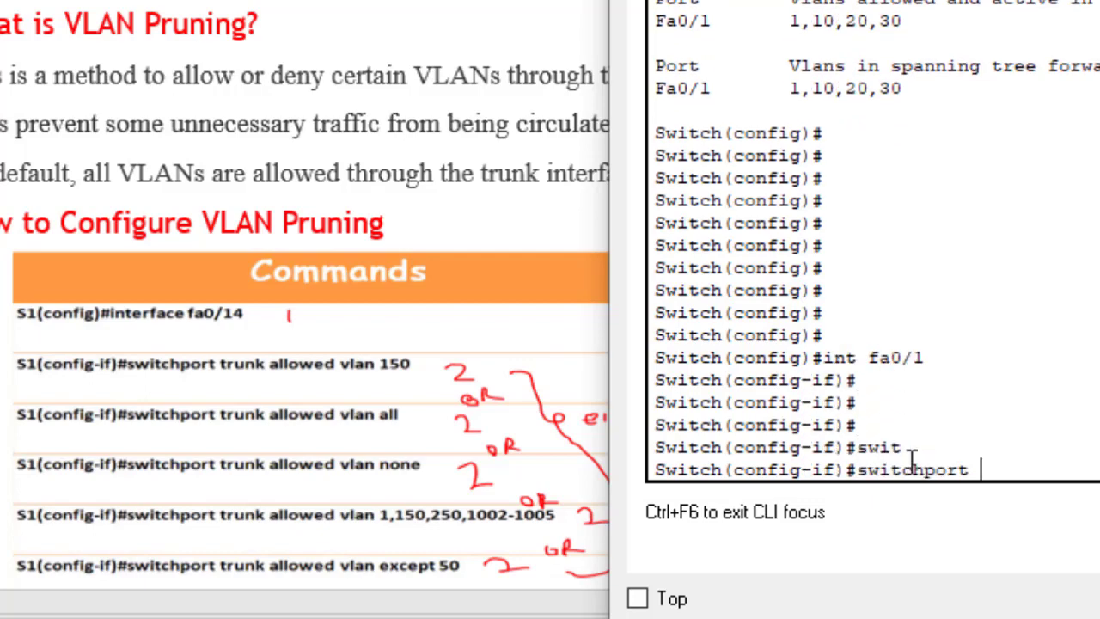
{"action": "type", "text": "tr"}
{"action": "key", "text": "Tab"}
{"action": "type", "text": "all"}
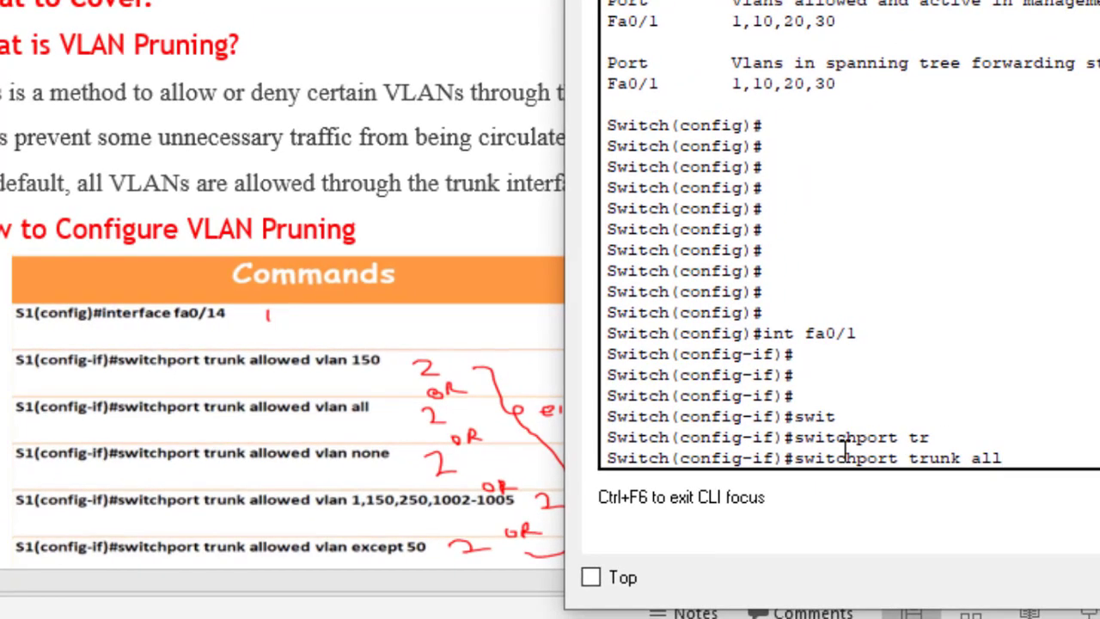
{"action": "key", "text": "Tab"}
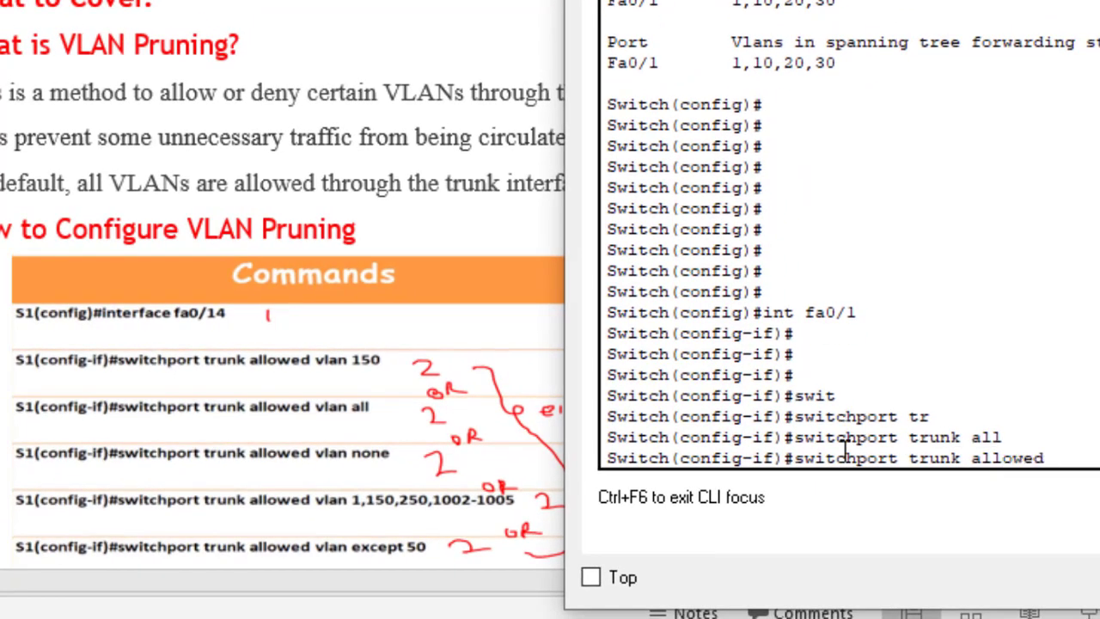
{"action": "type", "text": "vlan"}
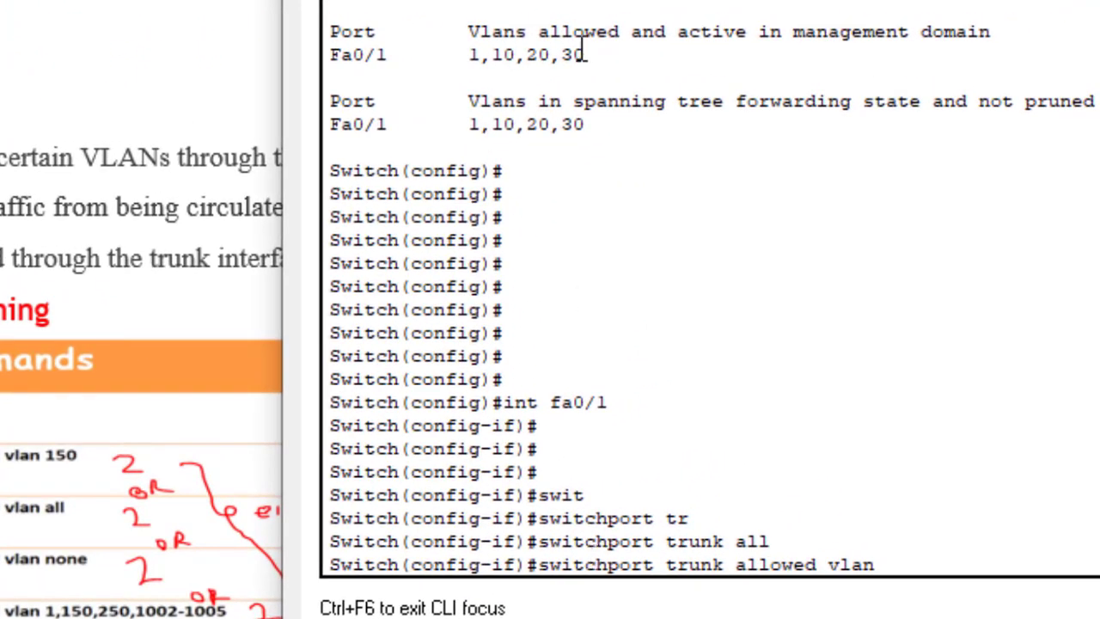
{"action": "left_click_drag", "start_coordinate": [551, 49], "coordinate": [528, 49]}
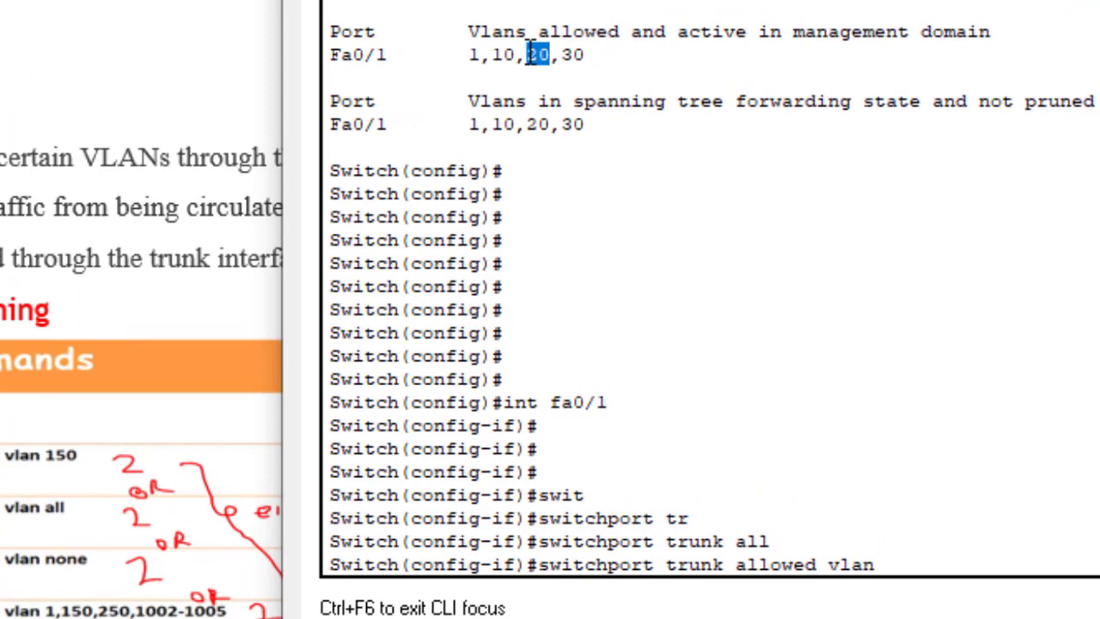
{"action": "left_click", "coordinate": [911, 548]}
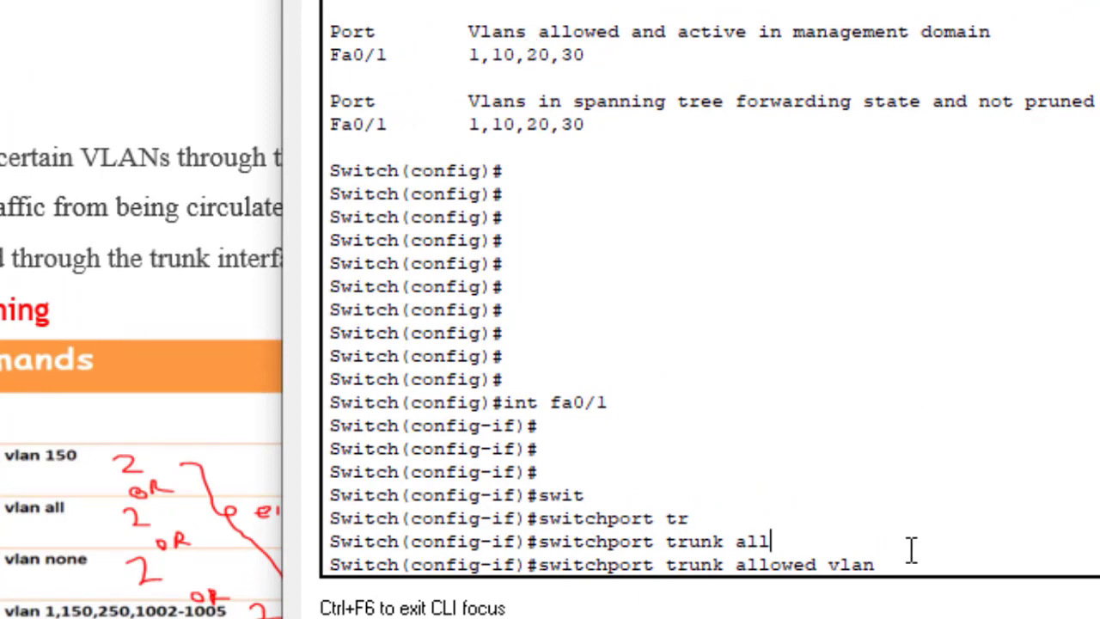
{"action": "type", "text": "2"}
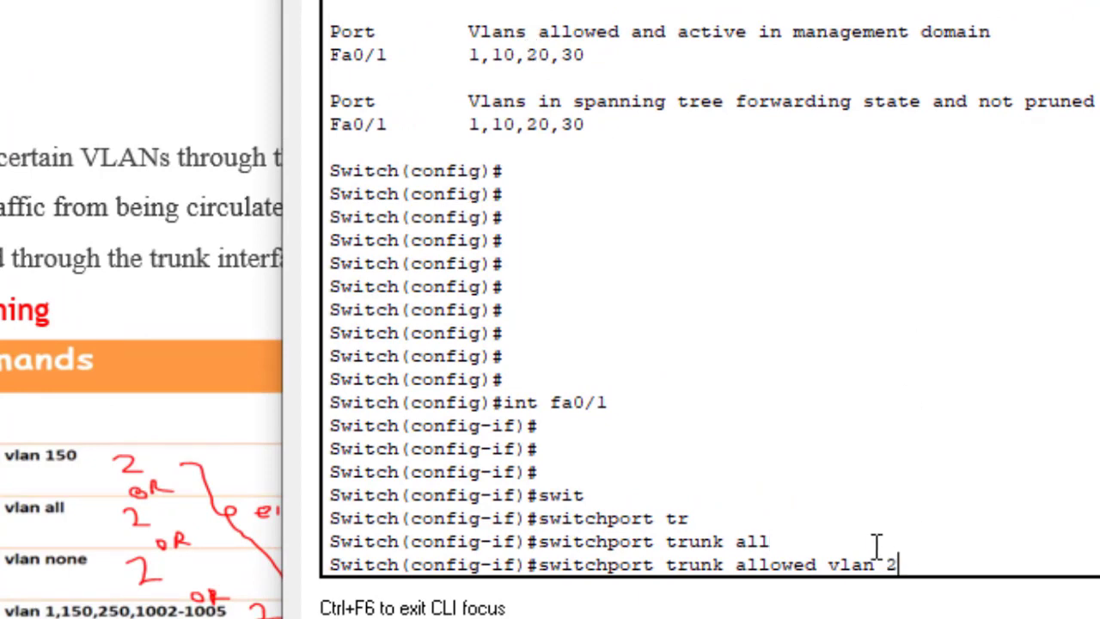
{"action": "type", "text": "0"}
{"action": "key", "text": "Return"}
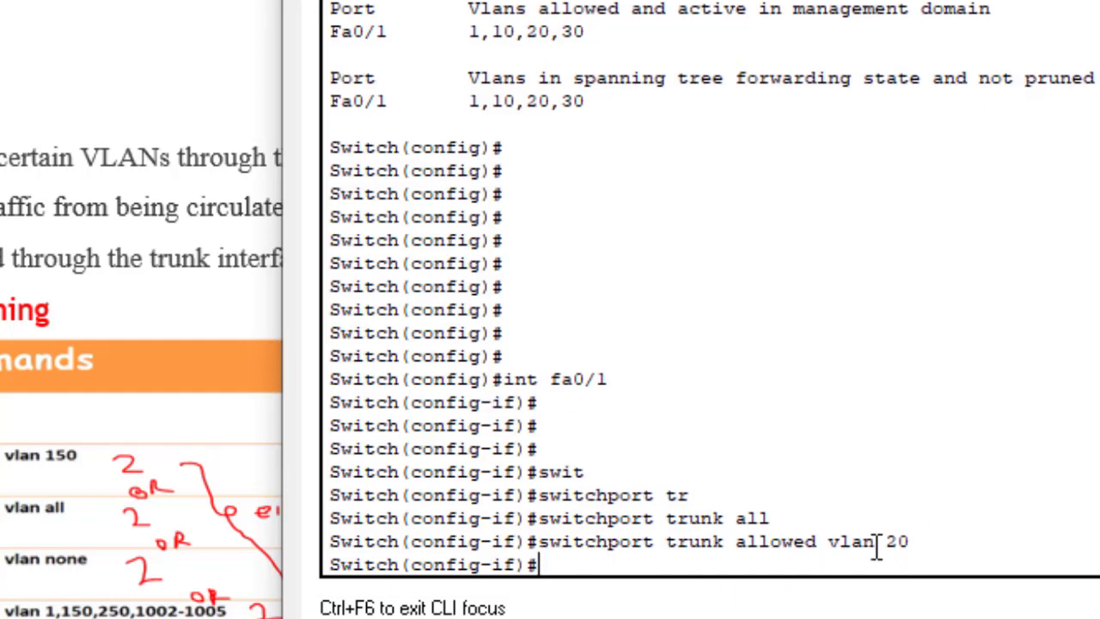
Save Switch0's configuration with do wr and check the VLANs allowed on the trunk with do sh int trunk.
{"action": "type", "text": "do wr"}
{"action": "key", "text": "Return"}
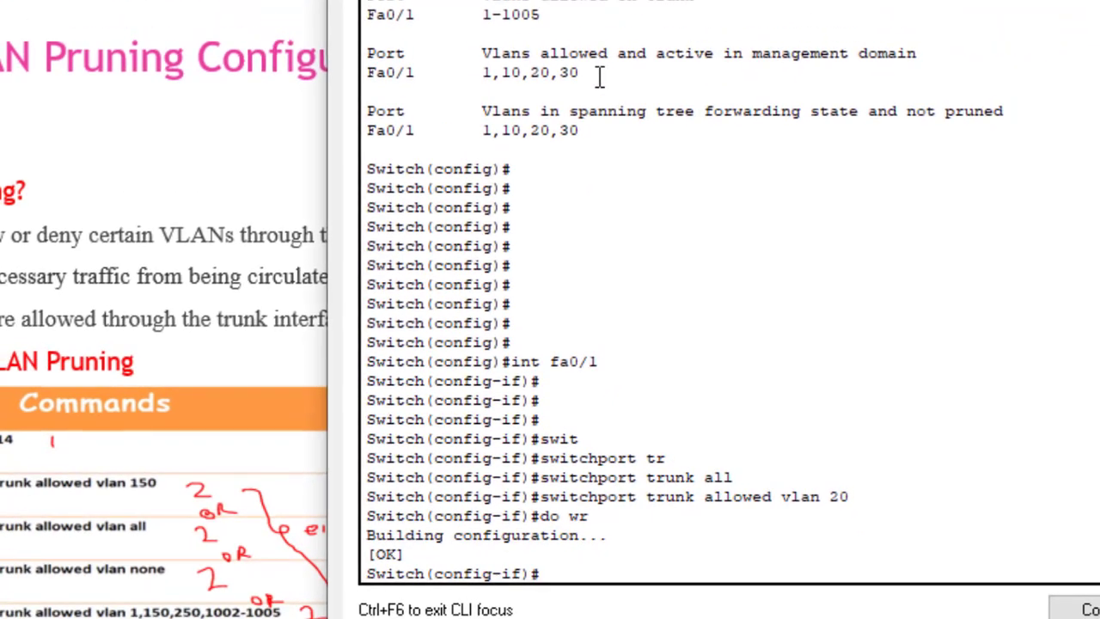
{"action": "left_click_drag", "start_coordinate": [579, 76], "coordinate": [480, 54]}
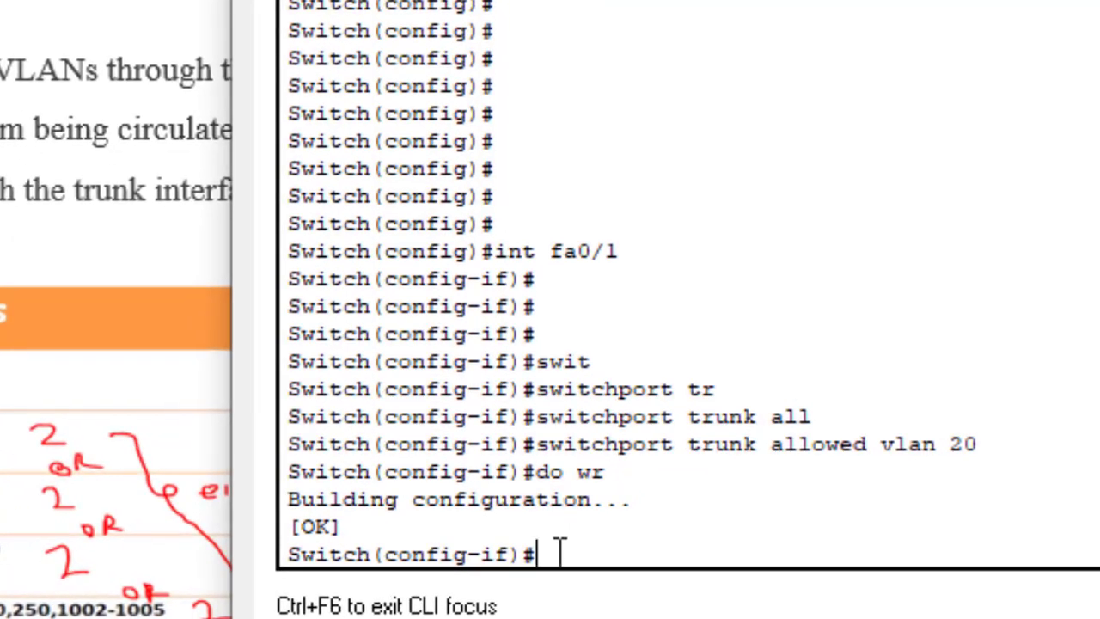
{"action": "type", "text": "do sh in"}
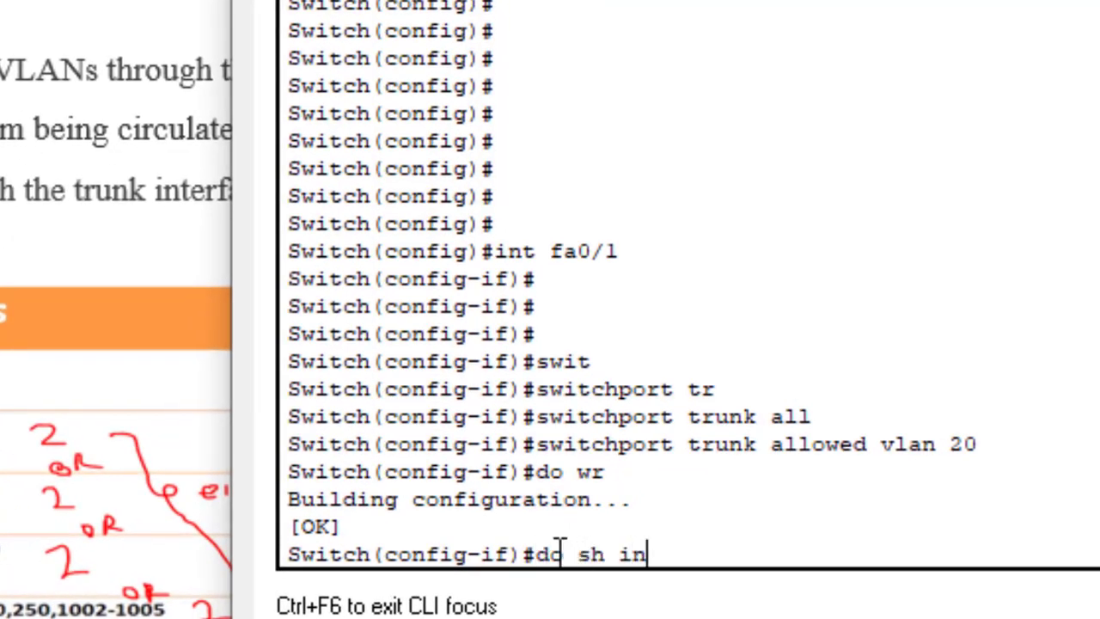
{"action": "type", "text": "t trunk"}
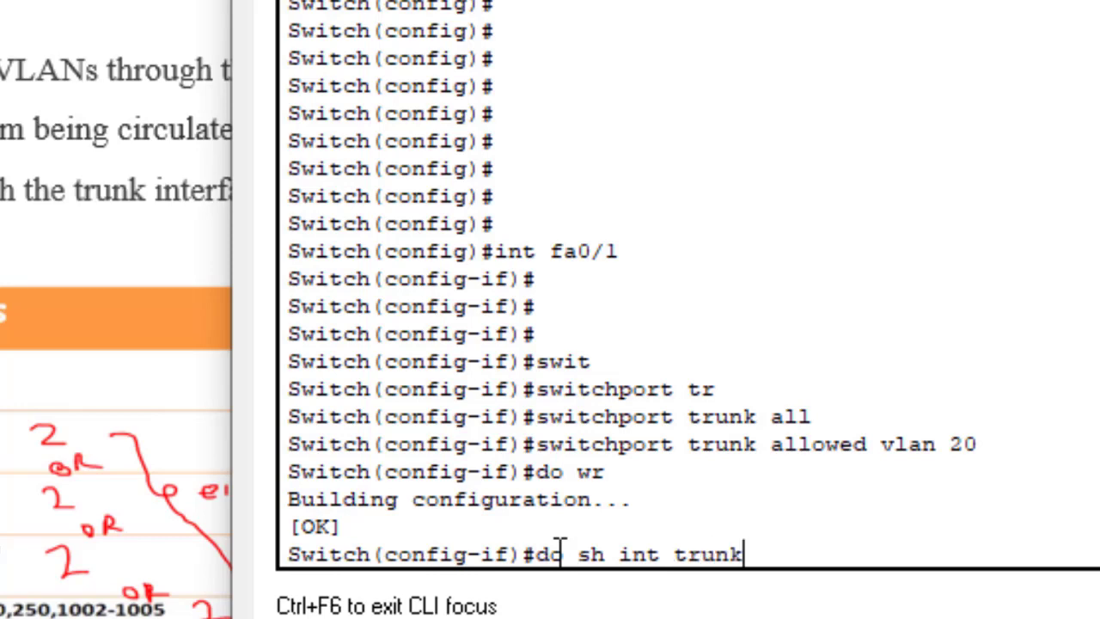
{"action": "key", "text": "Return"}
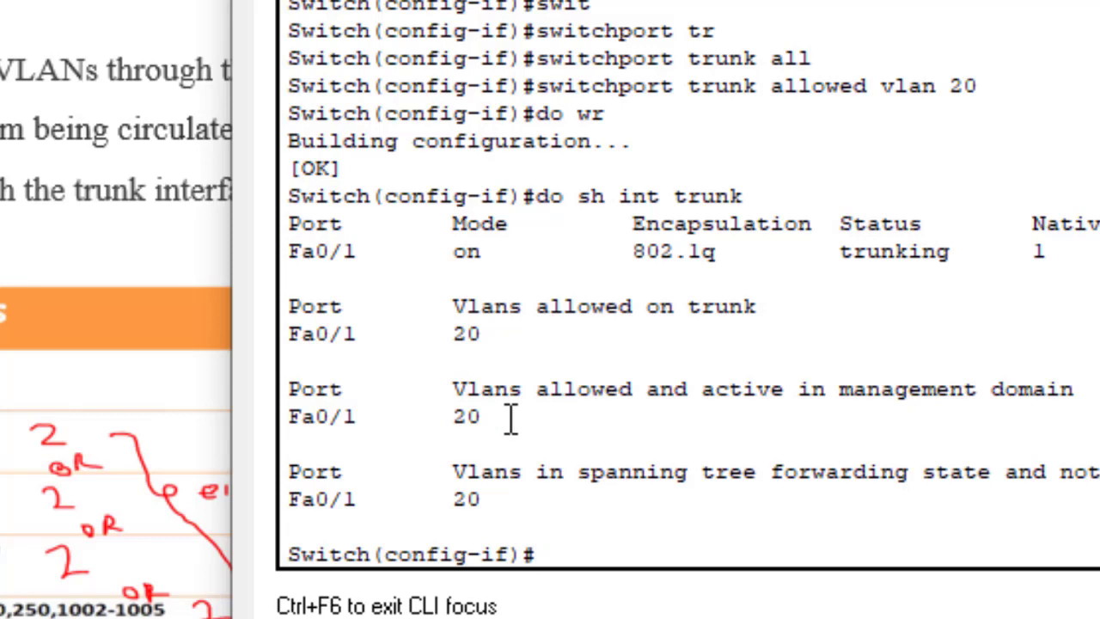
{"action": "left_click_drag", "start_coordinate": [481, 417], "coordinate": [423, 390]}
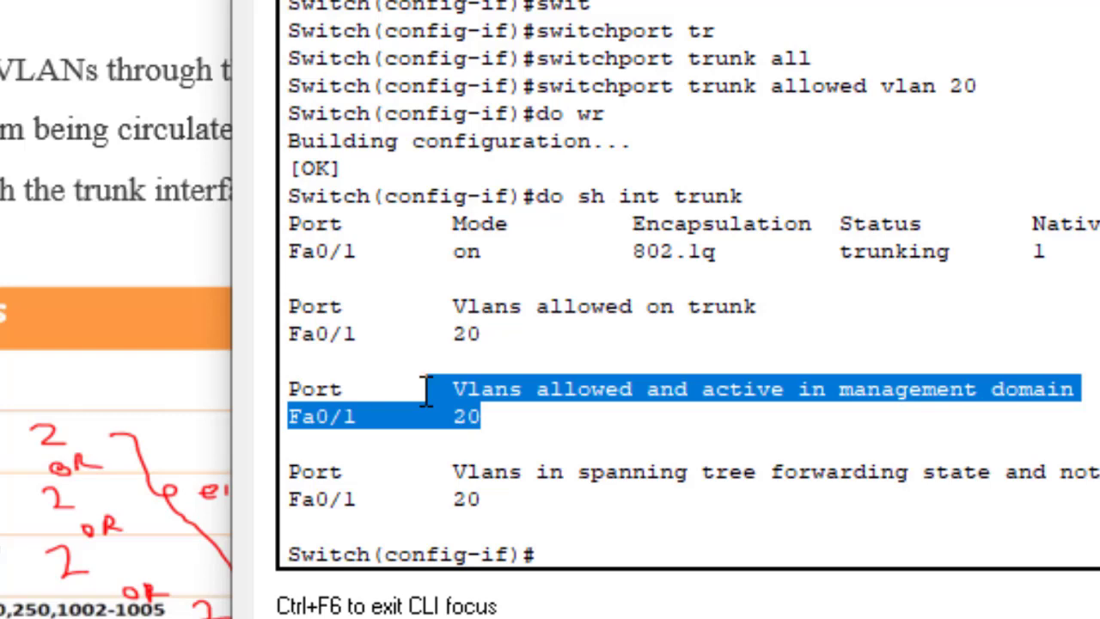
{"action": "left_click", "coordinate": [559, 563]}
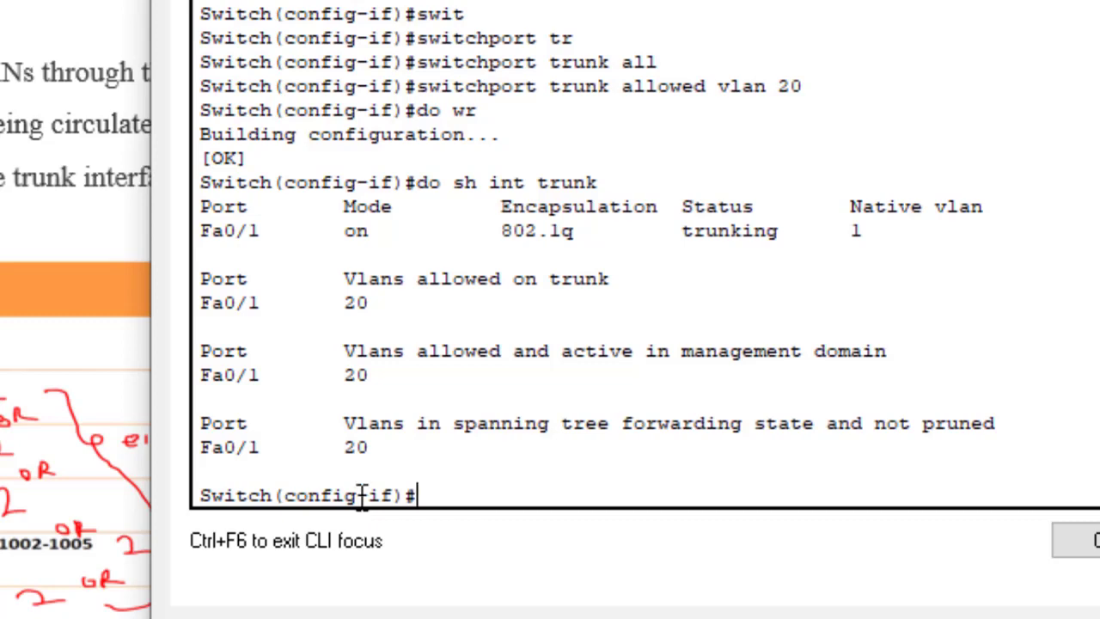
Allow every VLAN except 20 through Switch0's fa0/1 trunk with switchport trunk allowed vlan except 20.
{"action": "key", "text": "Return"}
{"action": "key", "text": "Return"}
{"action": "key", "text": "Return"}
{"action": "key", "text": "Return"}
{"action": "key", "text": "Return"}
{"action": "key", "text": "Return"}
{"action": "key", "text": "Return"}
{"action": "key", "text": "Return"}
{"action": "key", "text": "Return"}
{"action": "key", "text": "Return"}
{"action": "key", "text": "Return"}
{"action": "key", "text": "Return"}
{"action": "key", "text": "Return"}
{"action": "key", "text": "Return"}
{"action": "key", "text": "Return"}
{"action": "key", "text": "Return"}
{"action": "key", "text": "Return"}
{"action": "key", "text": "Return"}
{"action": "key", "text": "Return"}
{"action": "key", "text": "Return"}
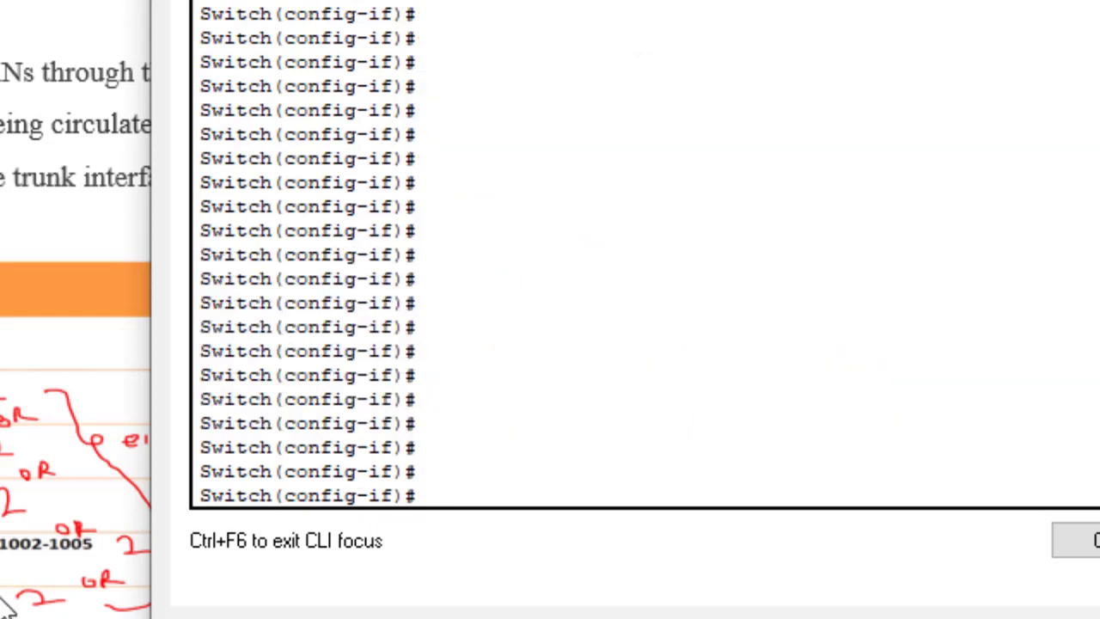
{"action": "type", "text": "switchport trunk allowed vlan except 20"}
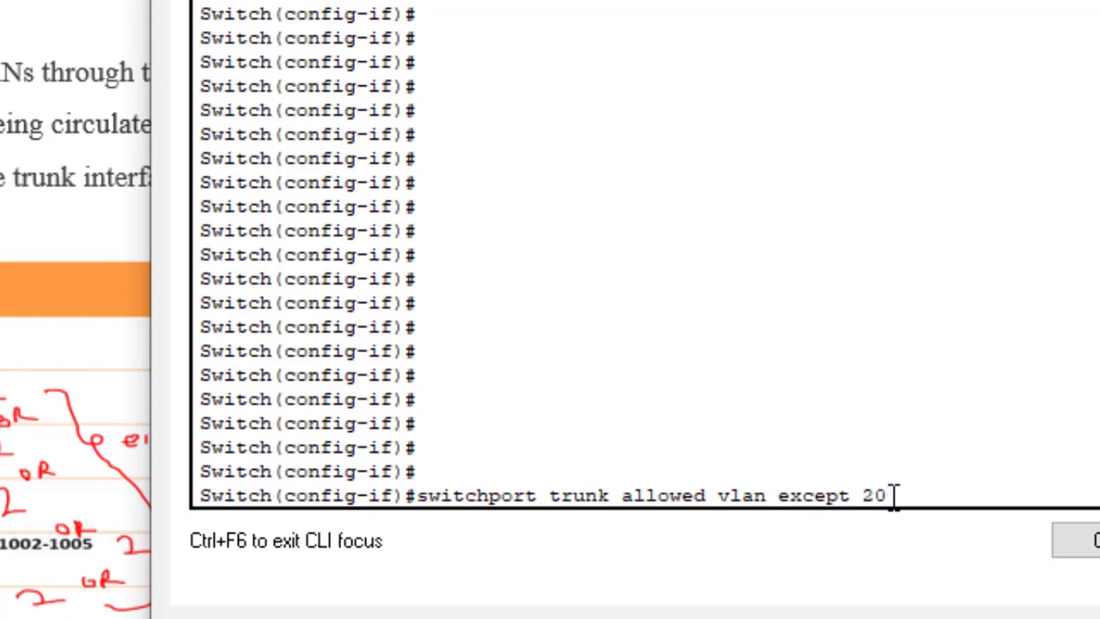
{"action": "key", "text": "Return"}
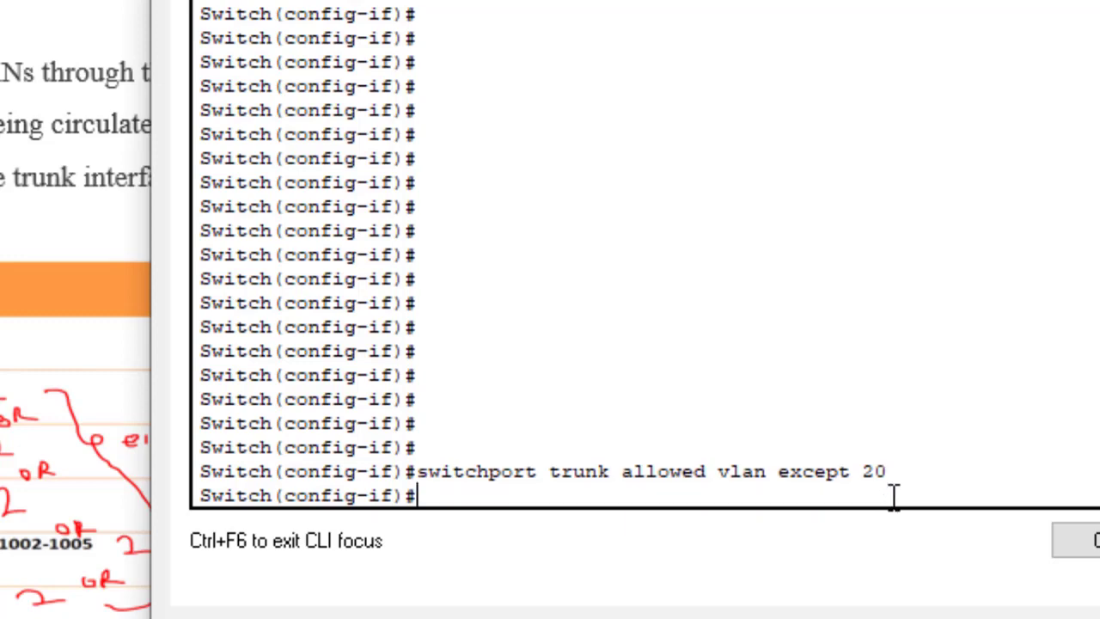
{"action": "key", "text": "Return"}
{"action": "key", "text": "Return"}
{"action": "key", "text": "Return"}
Save the VLAN exclusion on Switch0 with do wr and display its trunk interfaces with do sh int trunk.
{"action": "type", "text": "do "}
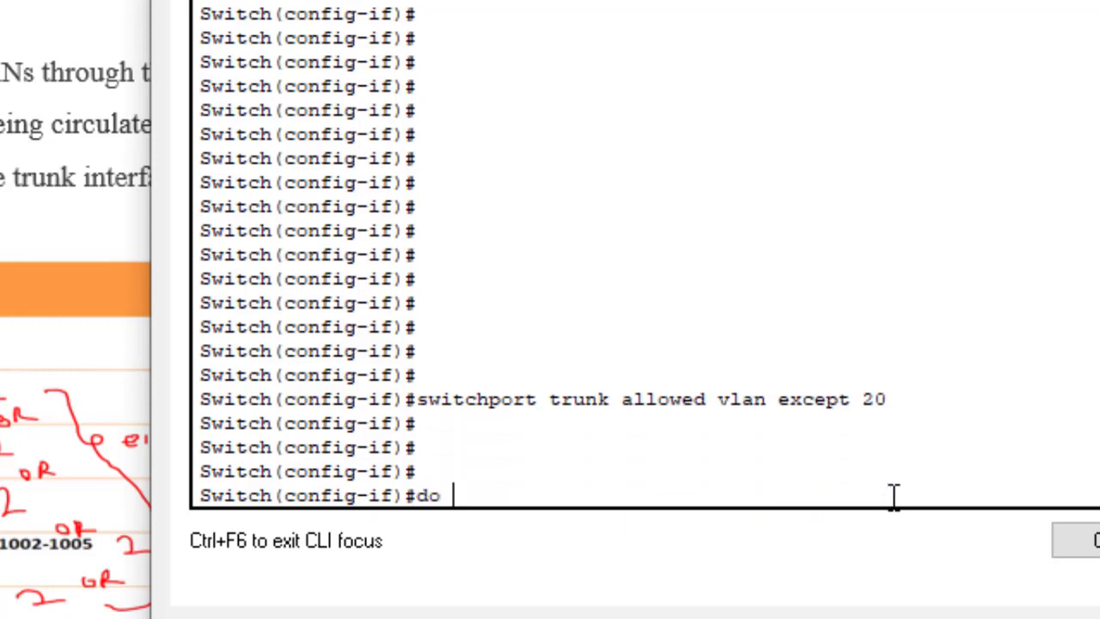
{"action": "type", "text": "wr"}
{"action": "key", "text": "Return"}
{"action": "type", "text": "do sh"}
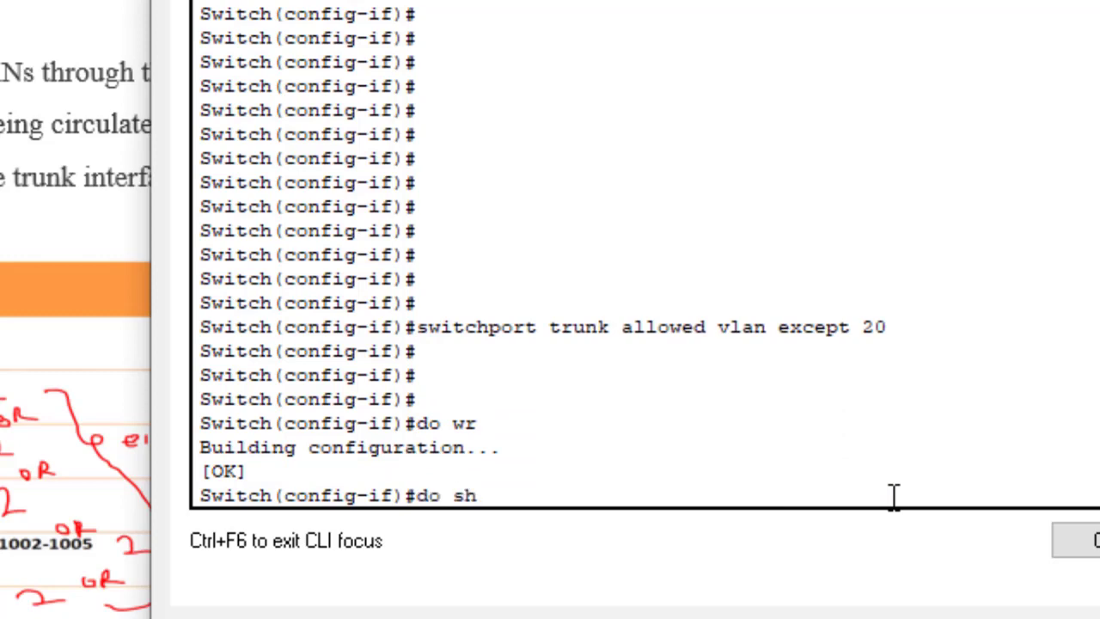
{"action": "type", "text": " int trunk"}
{"action": "key", "text": "Return"}
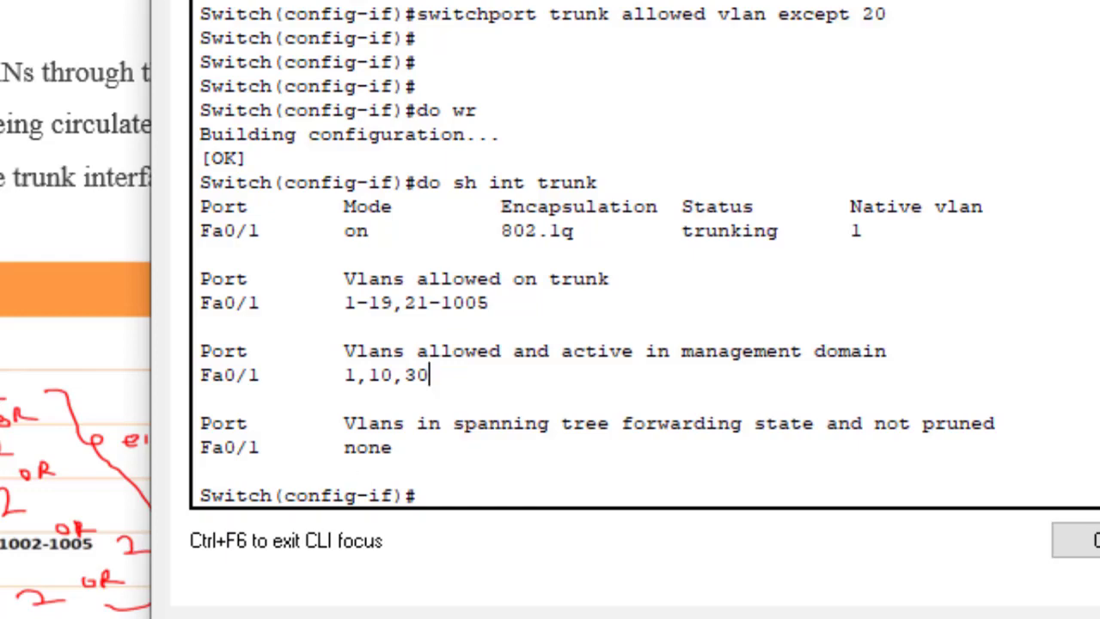
Bring up the network topology and show Switch0's trunk output beside it for comparison.
{"action": "left_click", "coordinate": [35, 533]}
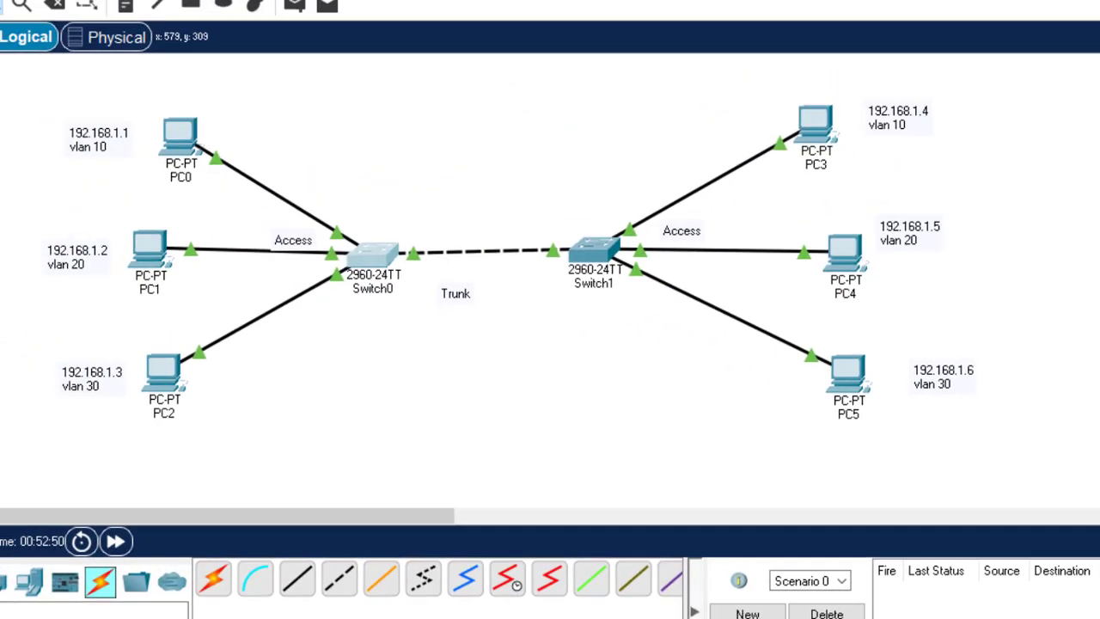
{"action": "mouse_move", "coordinate": [716, 617]}
{"action": "left_click", "coordinate": [820, 601]}
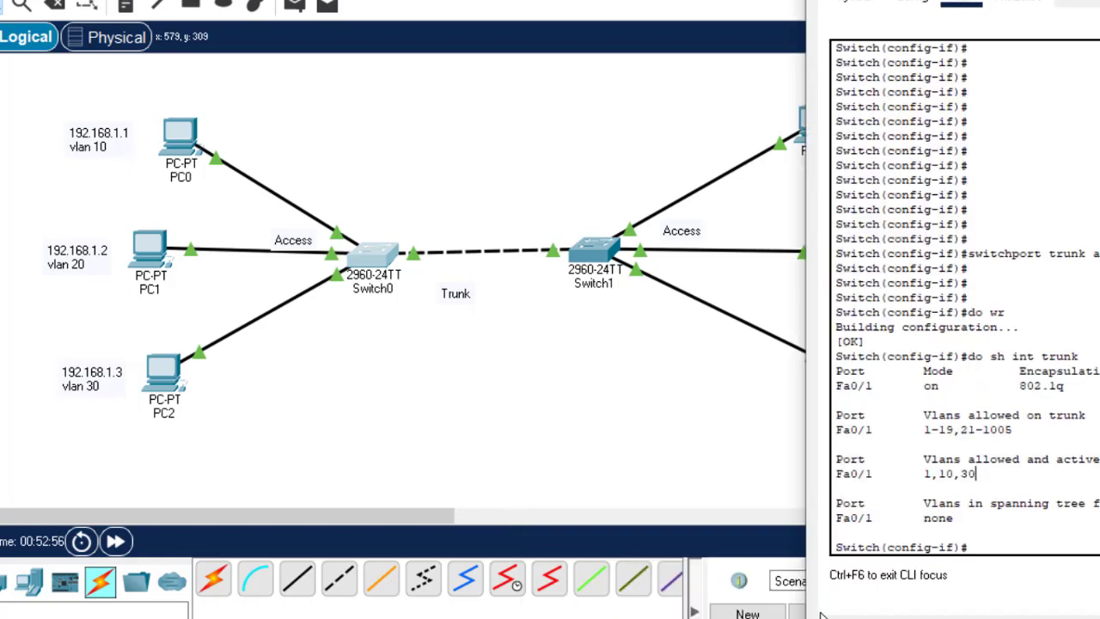